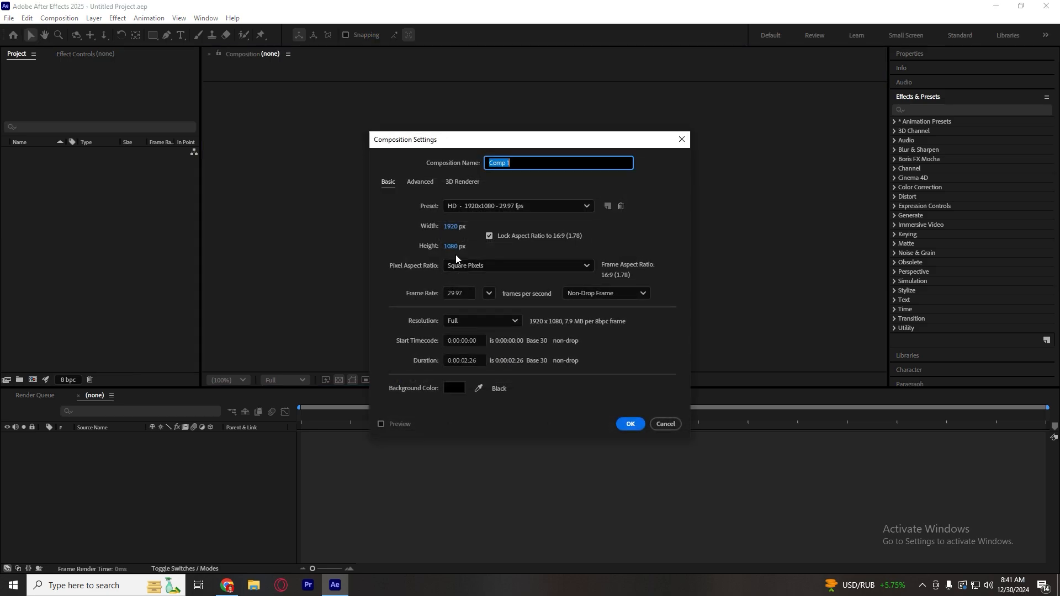
Create a 1920 × 1080 composition at 29.97 fps, named after the featured person, and turn off its transparency grid.
left_click(537, 162)
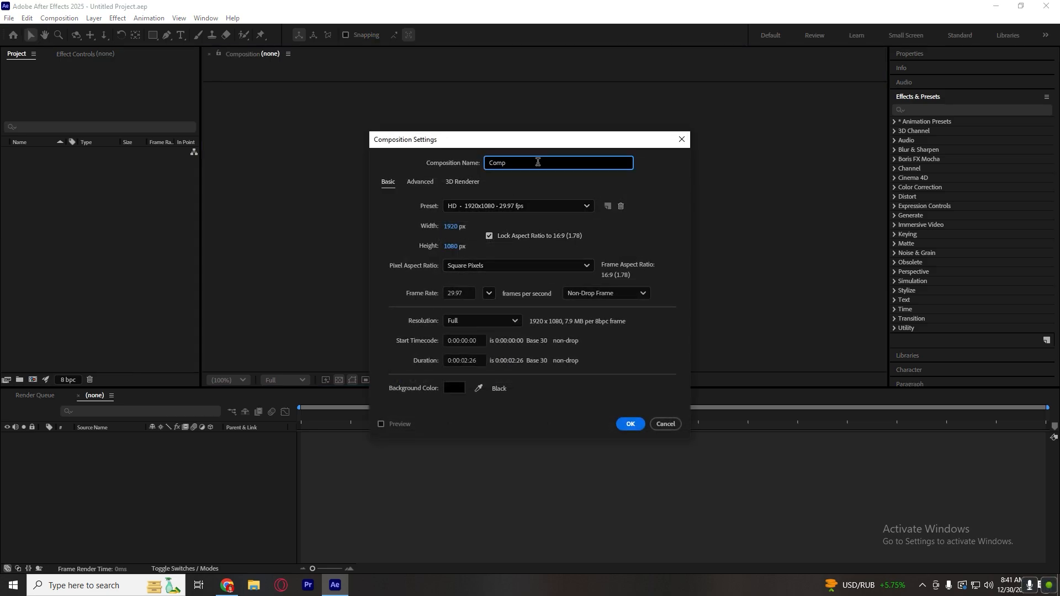
key("BackSpace")
key("BackSpace")
type("Lara ACo")
left_click(621, 424)
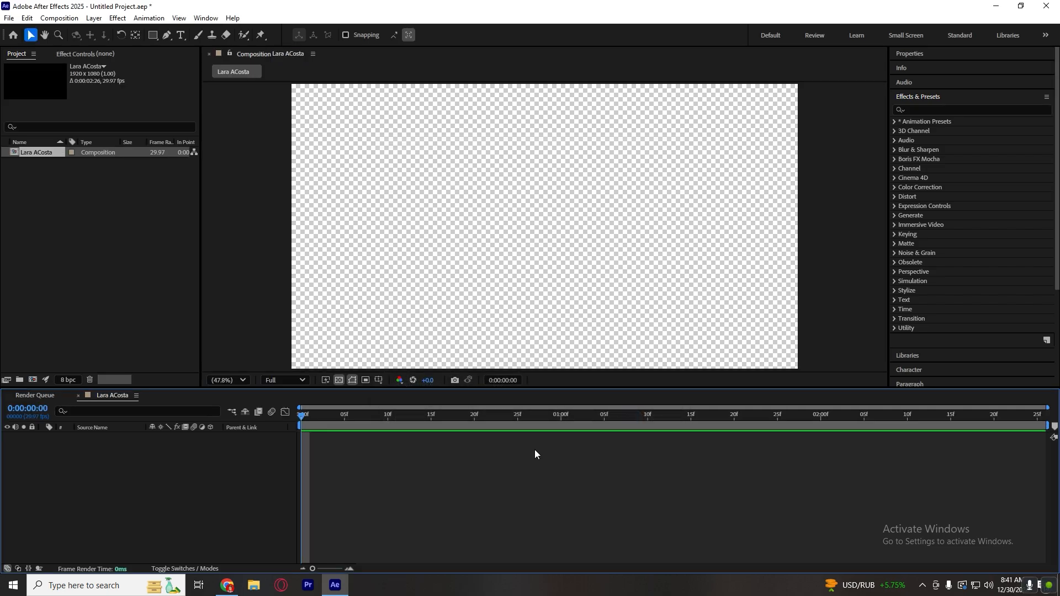
left_click(339, 380)
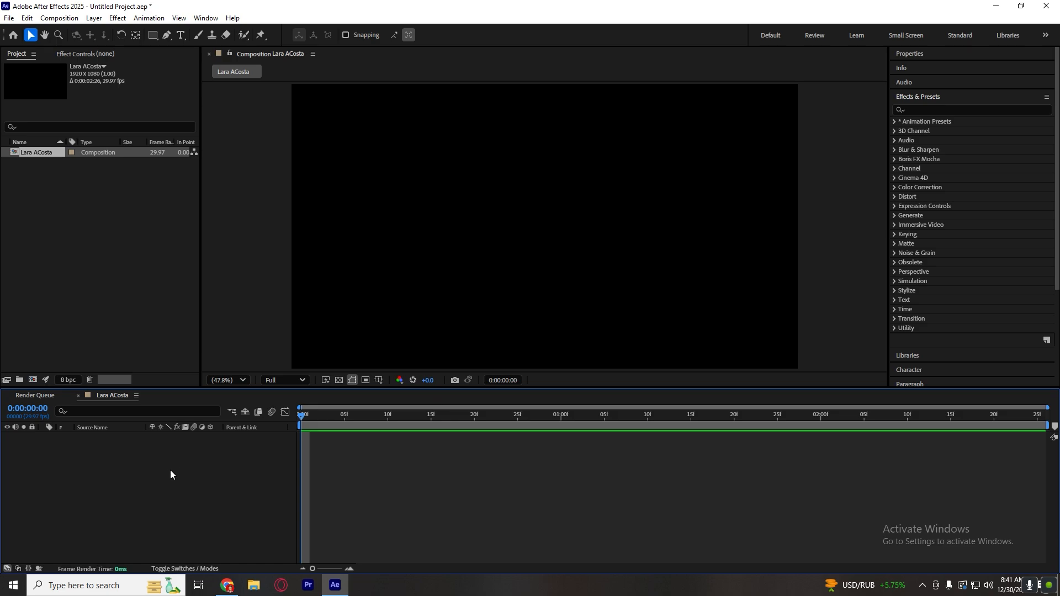
Add a full-frame dark gray solid with colour 0E0E0E as the background and check it by toggling its visibility.
right_click(153, 474)
mouse_move(274, 340)
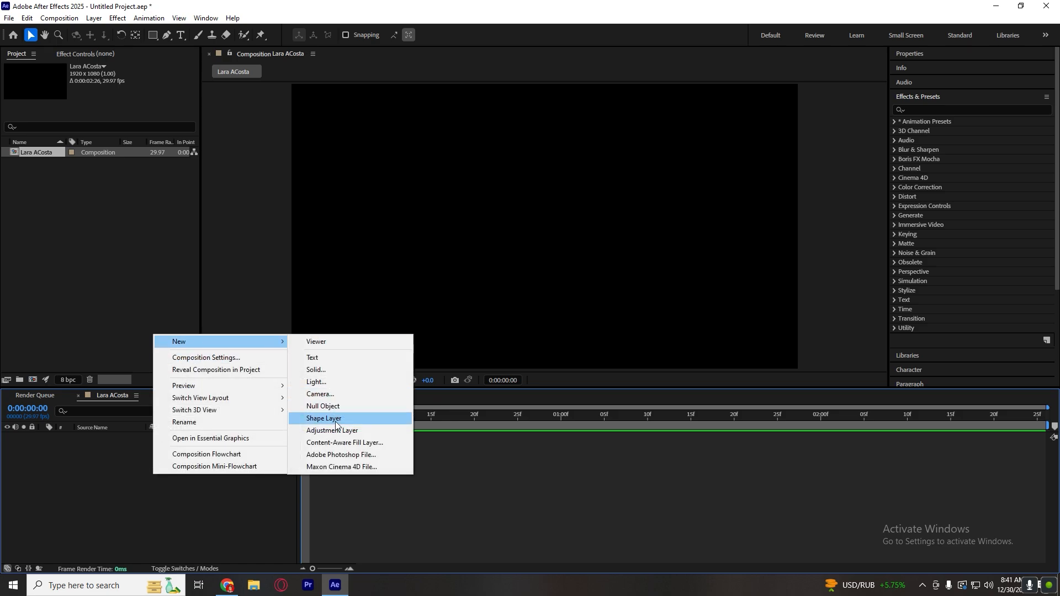
left_click(330, 371)
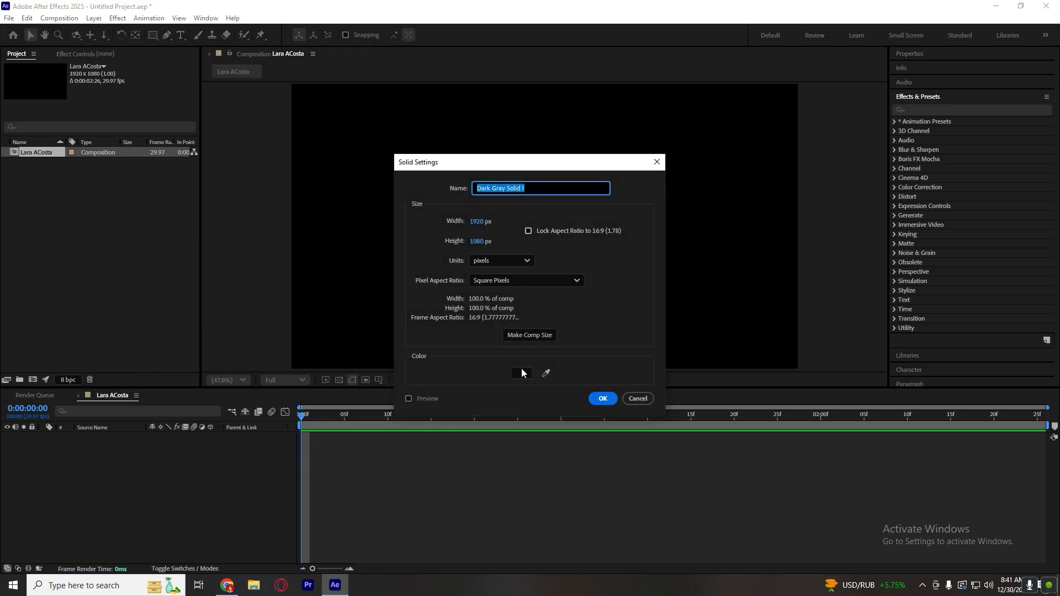
left_click(521, 373)
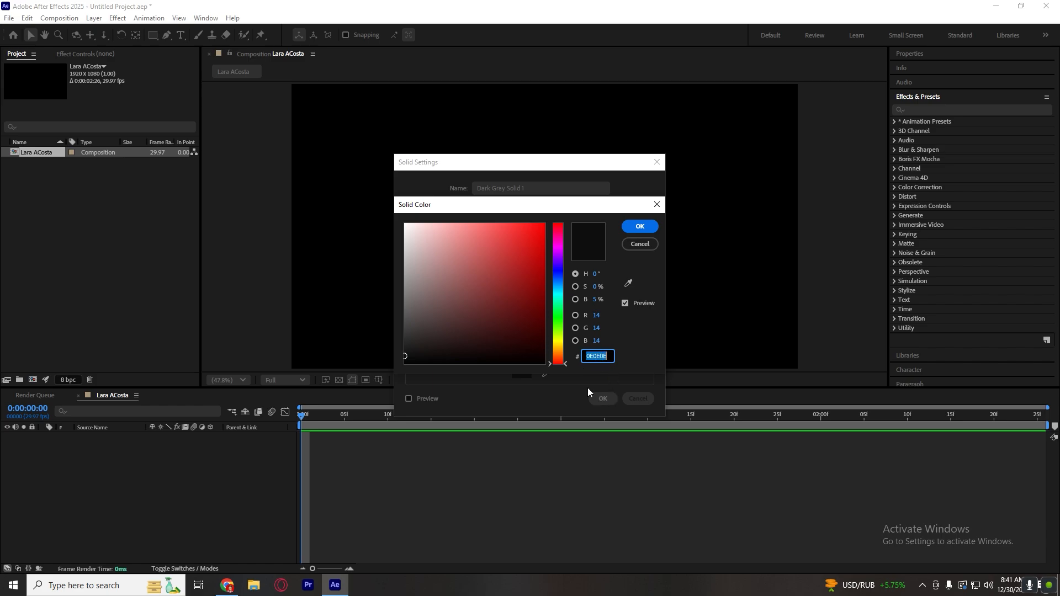
left_click(640, 226)
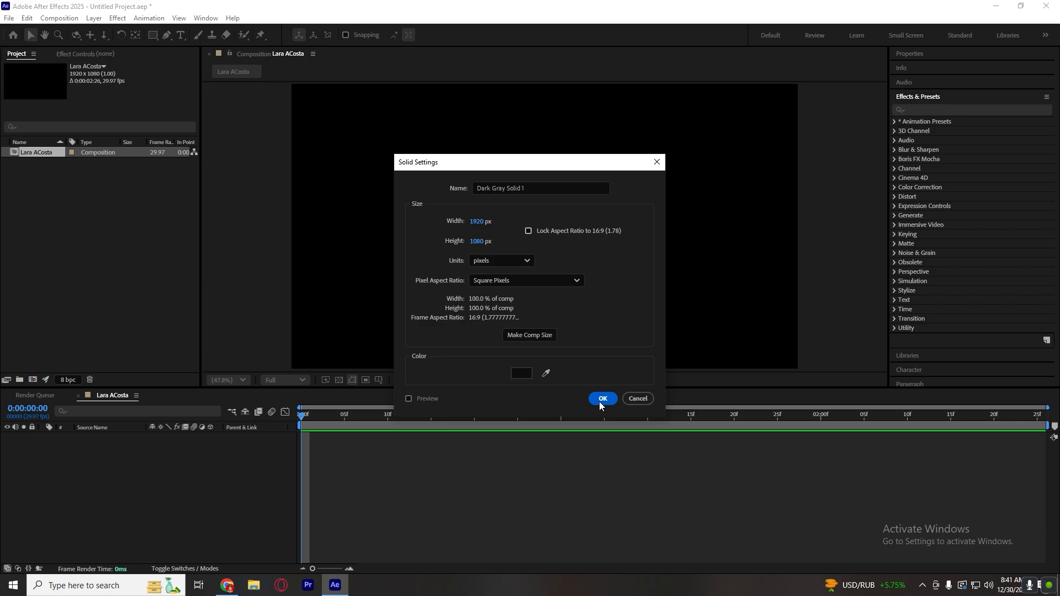
left_click(602, 400)
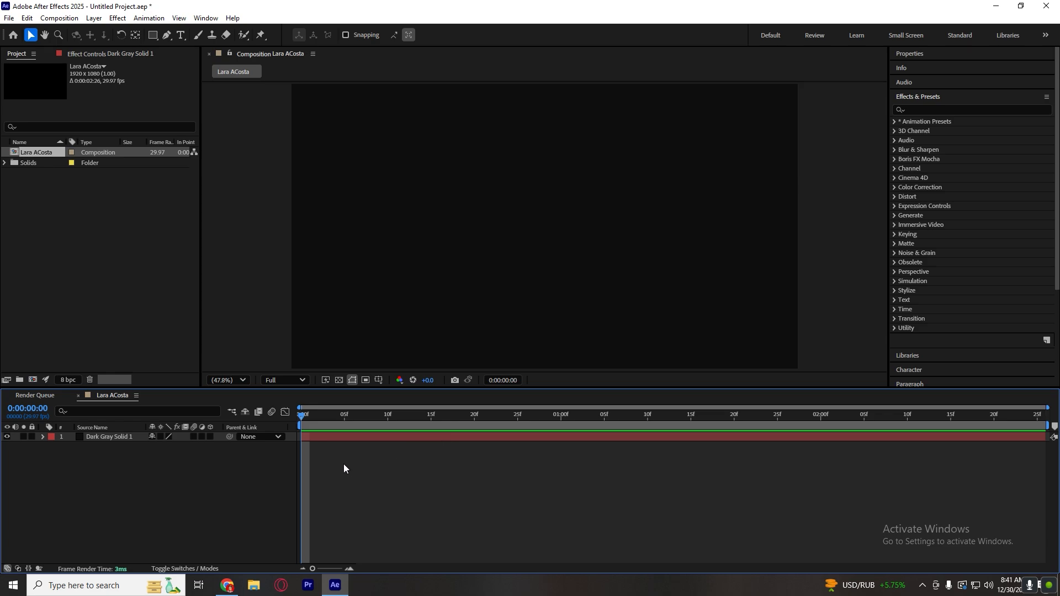
left_click(6, 436)
left_click(7, 436)
Switch to Chrome and capture the LinkedIn profile header, from the banner to the Message and Following buttons, with Snipping Tool.
left_click(227, 585)
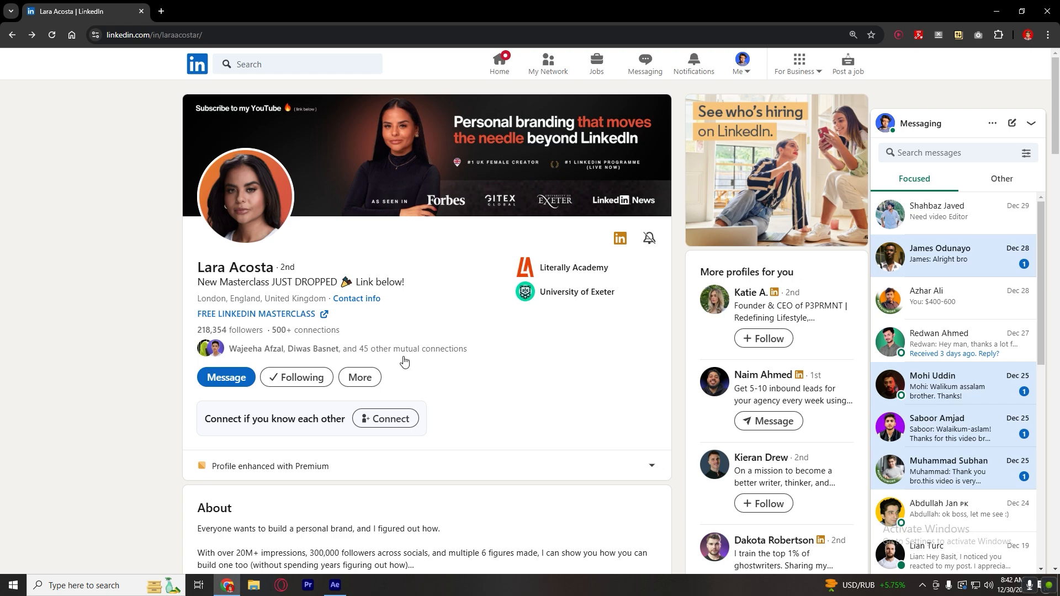
left_click(110, 586)
type("s")
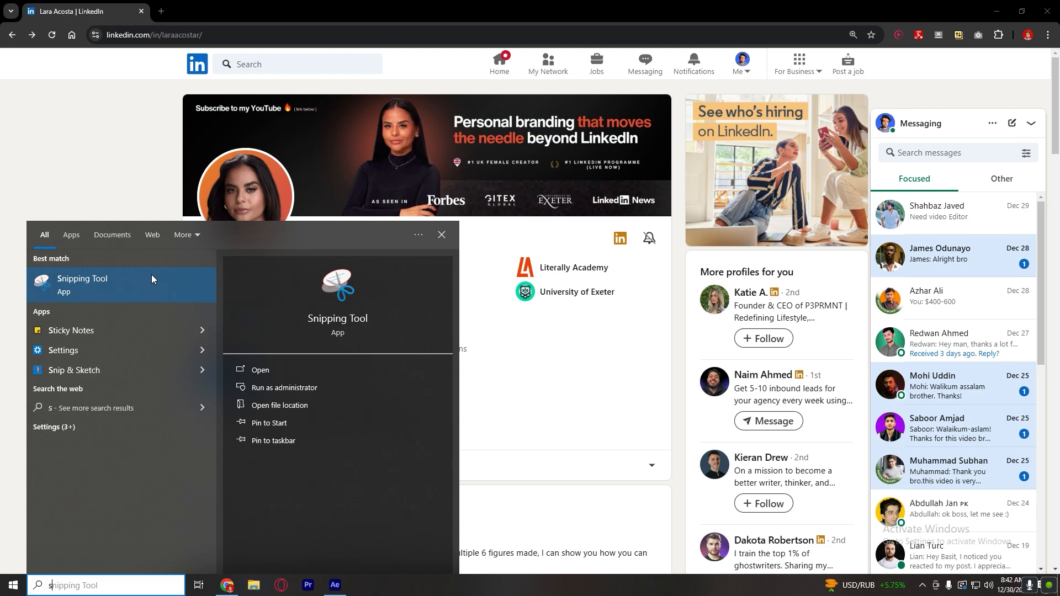
left_click(154, 280)
left_click(462, 68)
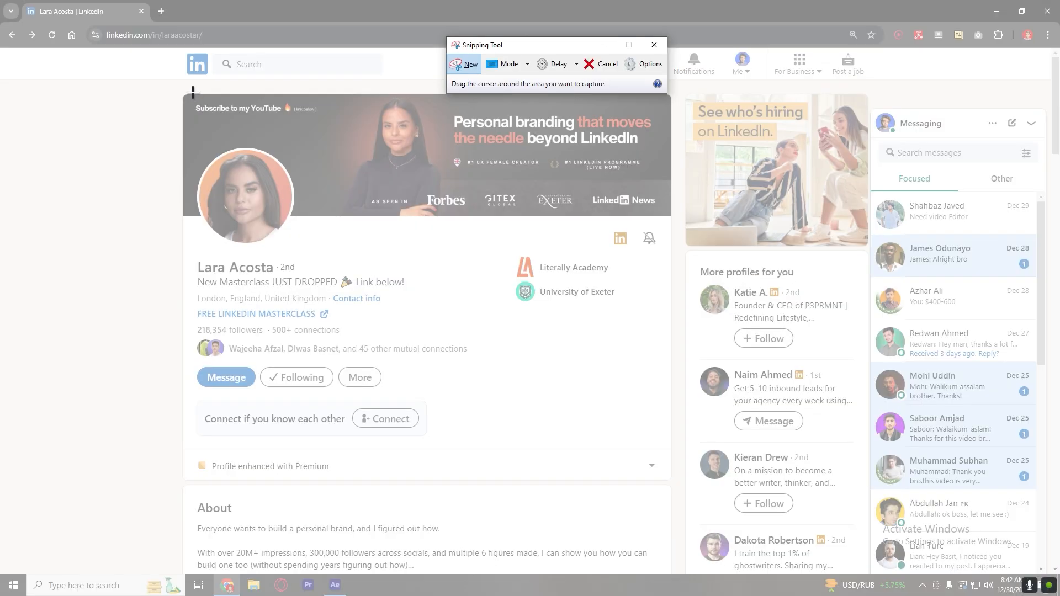
left_click_drag(179, 90, 677, 394)
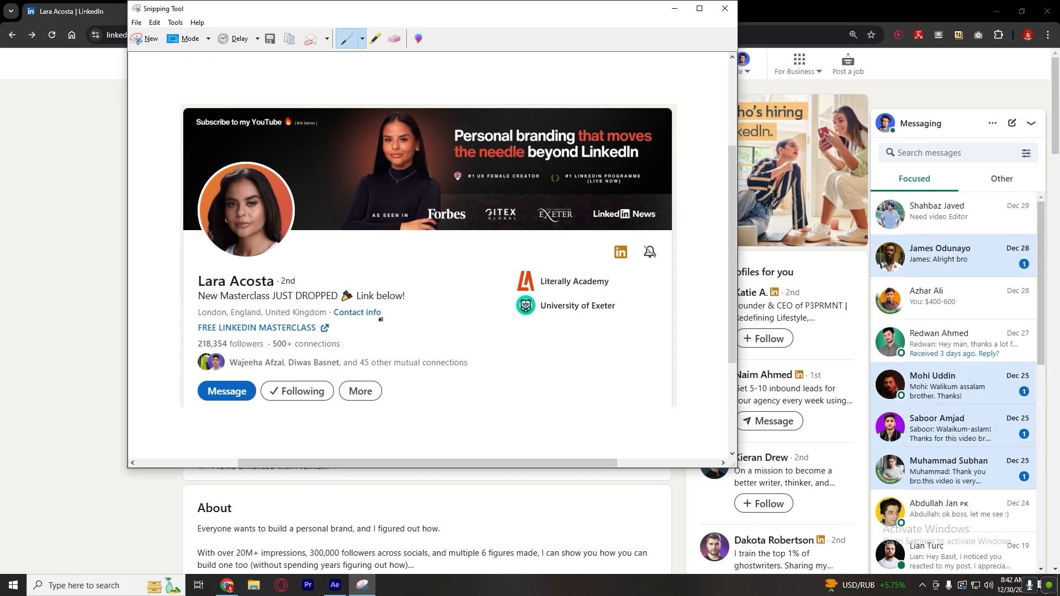
Save the snip to the Desktop as Capture.PNG, replacing the existing file, and close Snipping Tool.
key("ctrl+s")
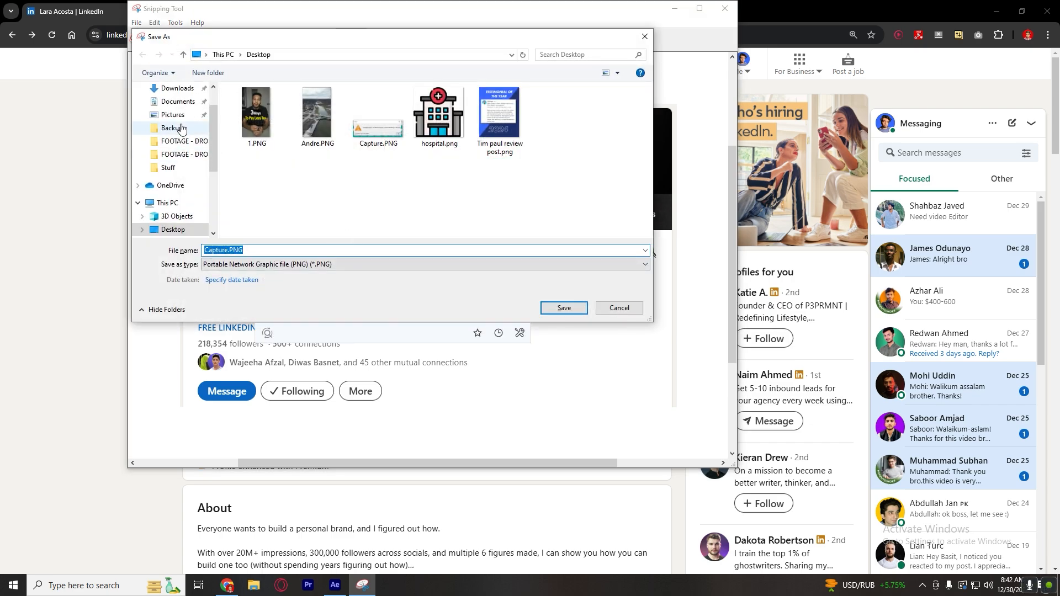
scroll(176, 160, "down", 3)
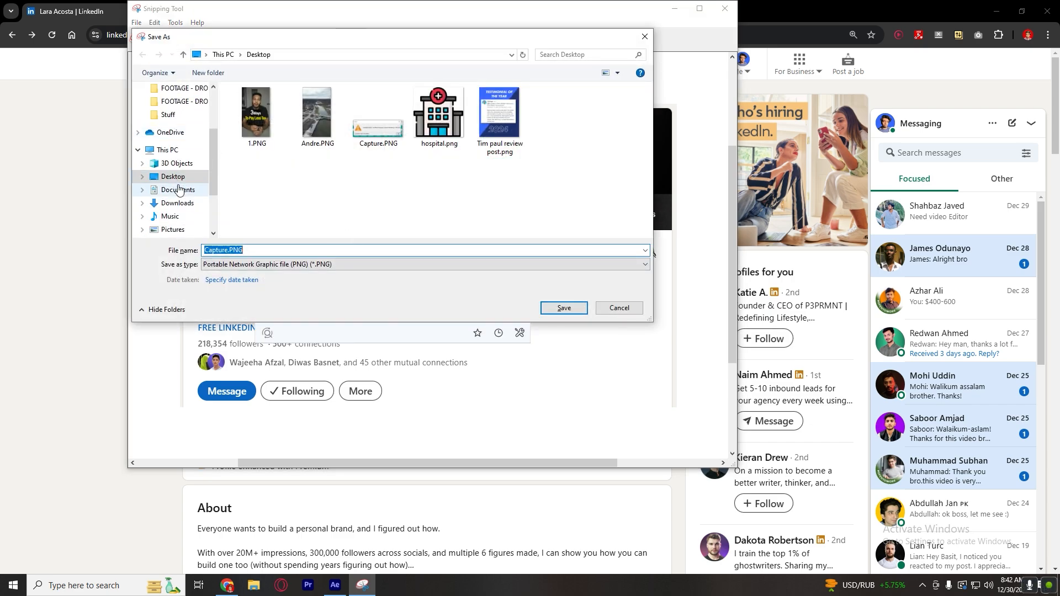
left_click(184, 181)
left_click(548, 309)
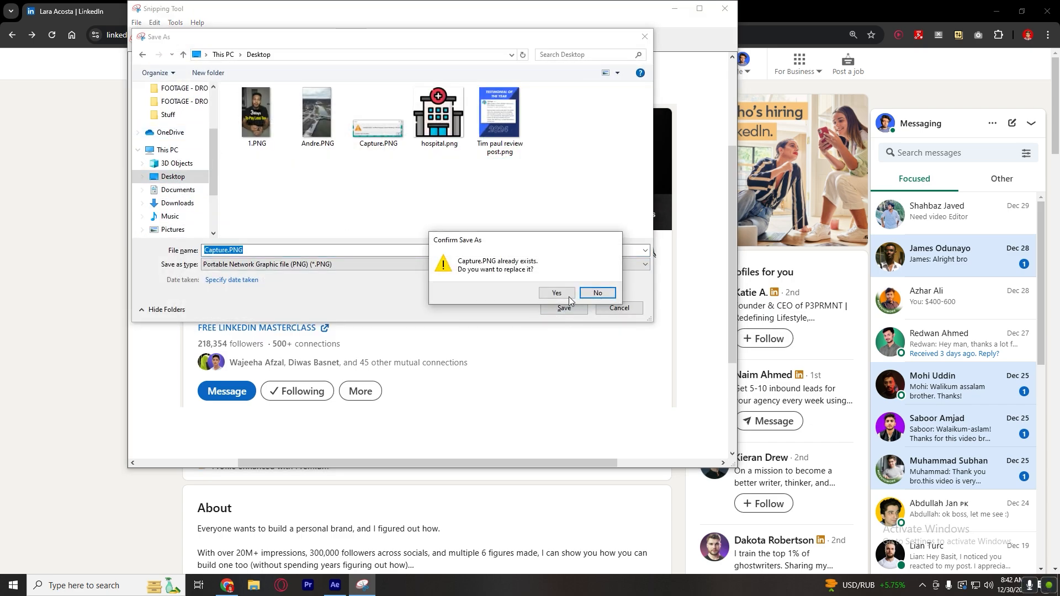
left_click(568, 298)
left_click(725, 8)
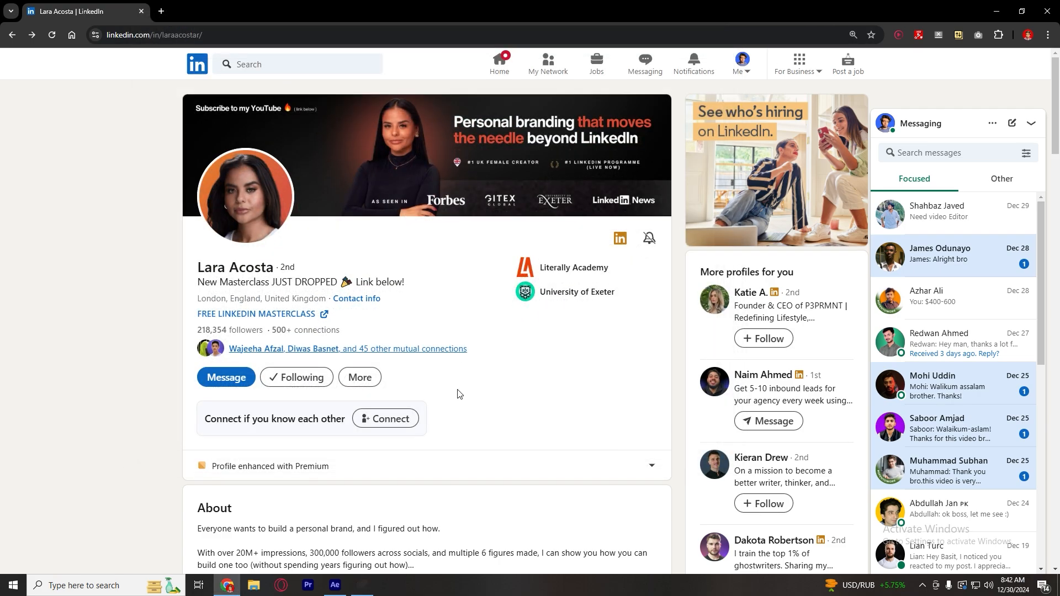
Switch back to After Effects, import Capture.PNG as a layer above the dark solid, and enlarge it proportionally to fill most of the frame.
left_click(998, 8)
left_click(253, 585)
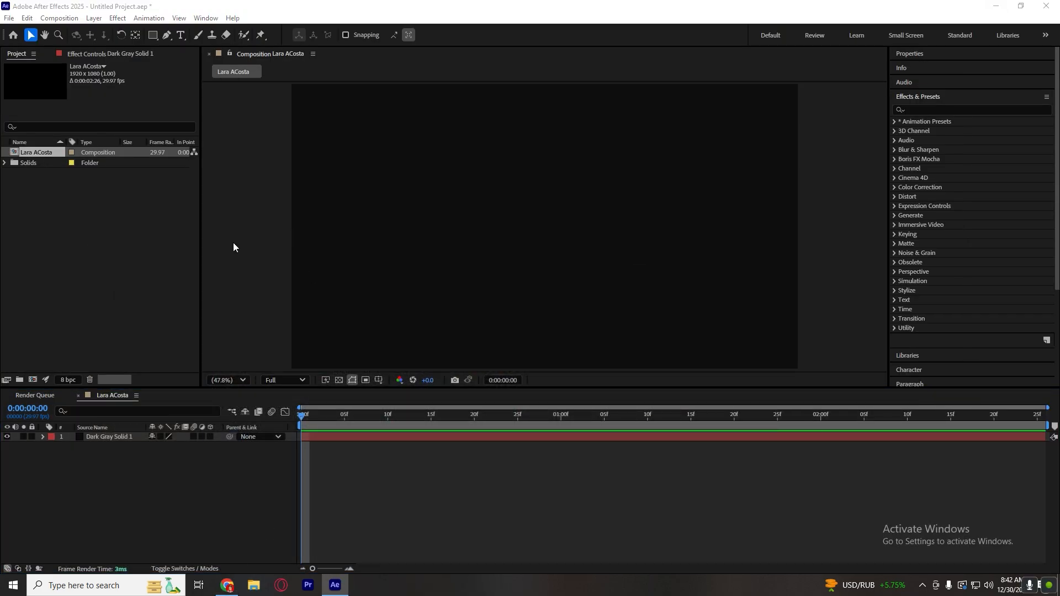
left_click_drag(224, 220, 394, 491)
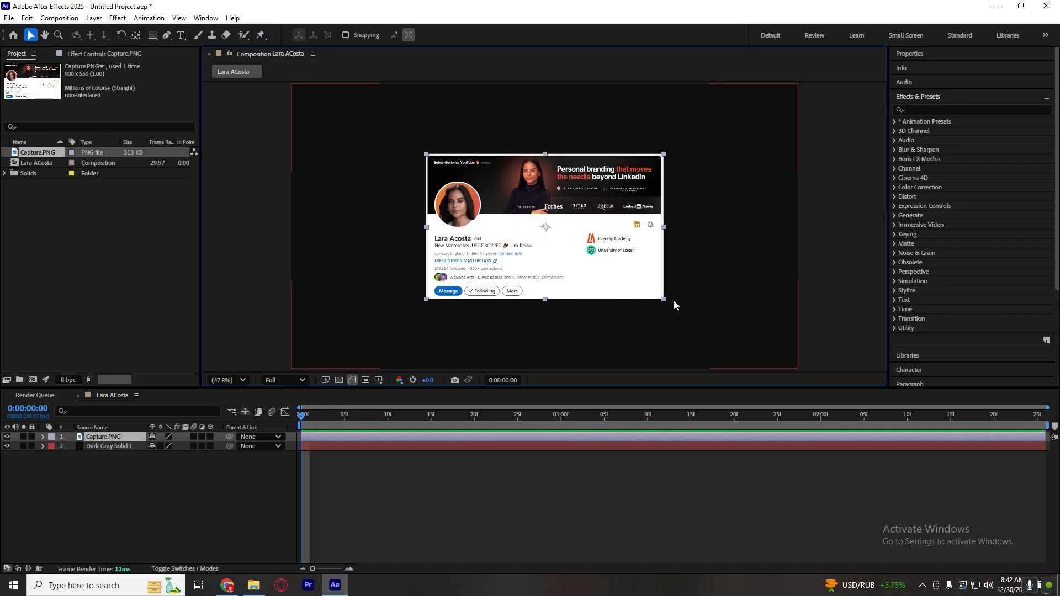
left_click_drag(664, 301, 731, 347)
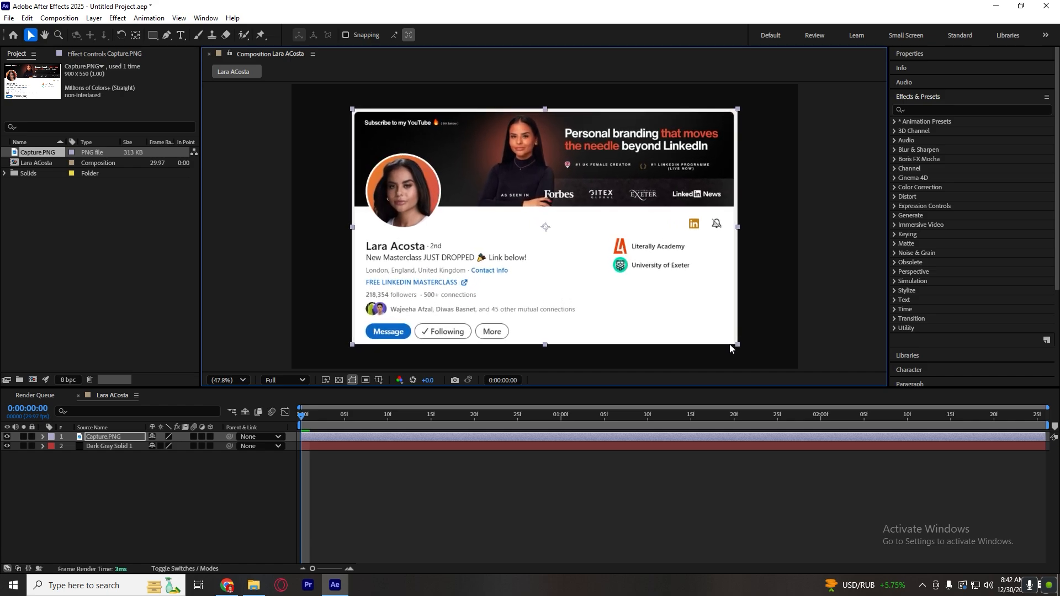
left_click(606, 474)
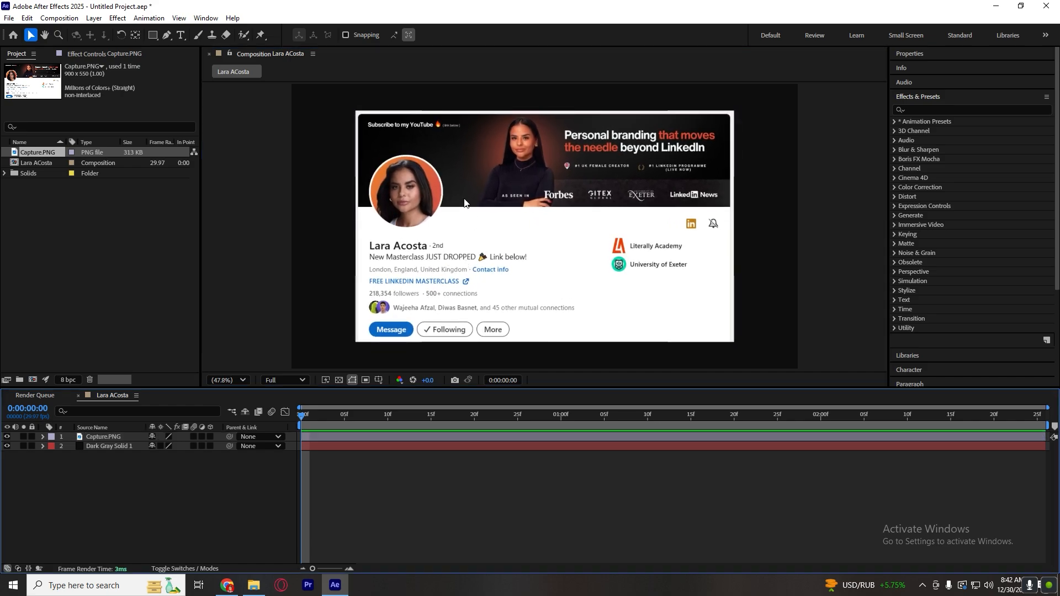
Draw a rounded rectangle mask on the Capture.PNG layer, just inside the edges of the screenshot.
left_click(451, 168)
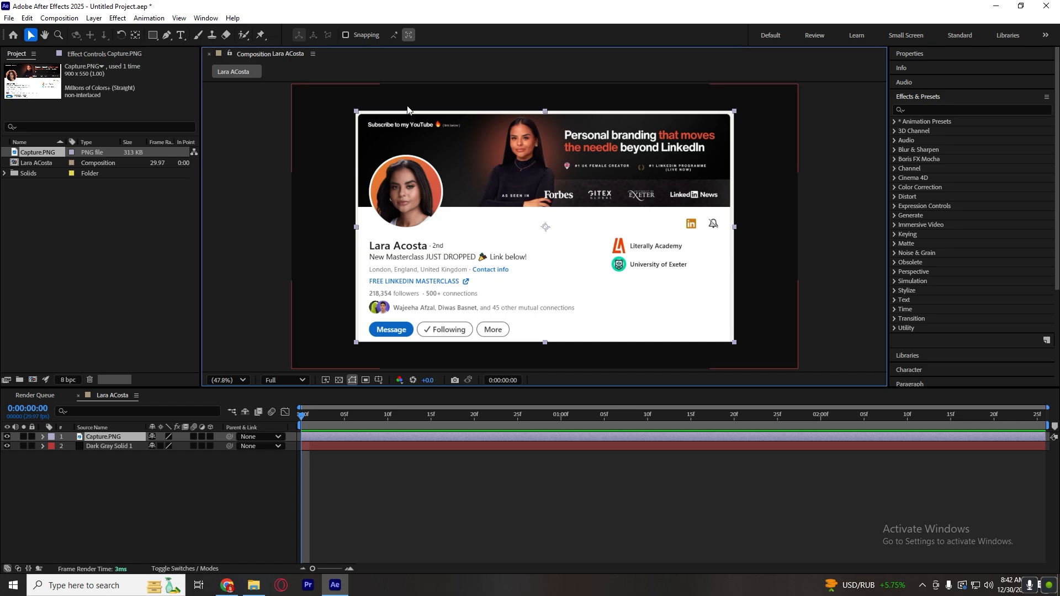
left_click(394, 531)
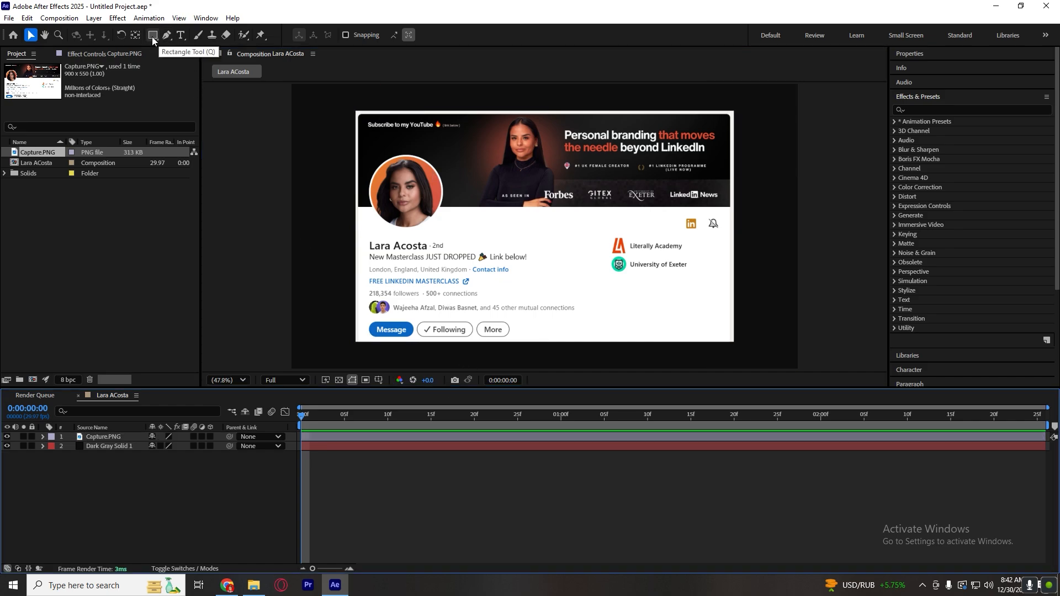
left_click(364, 446)
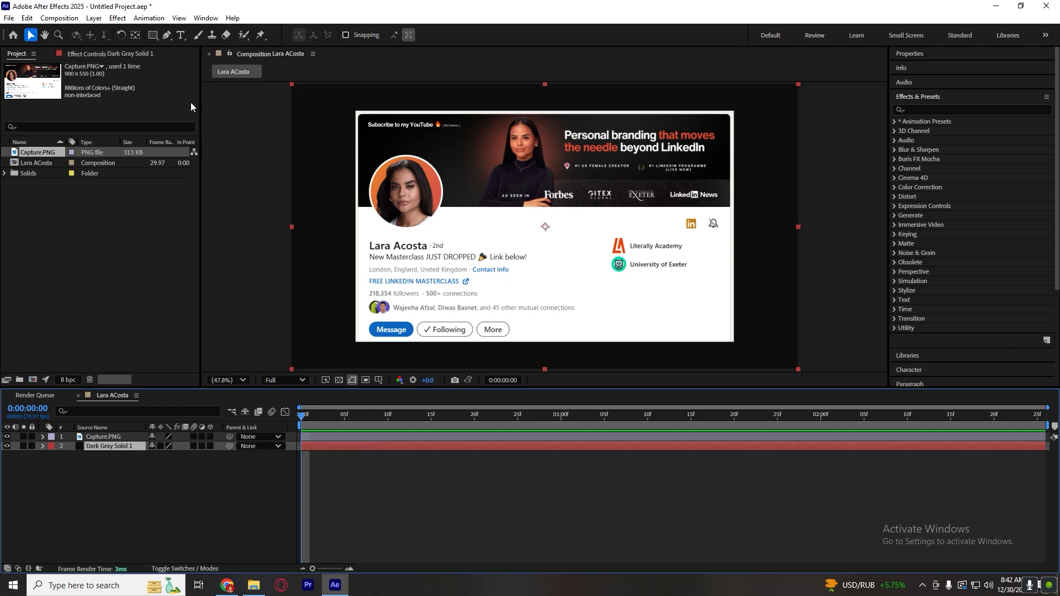
left_click(358, 437)
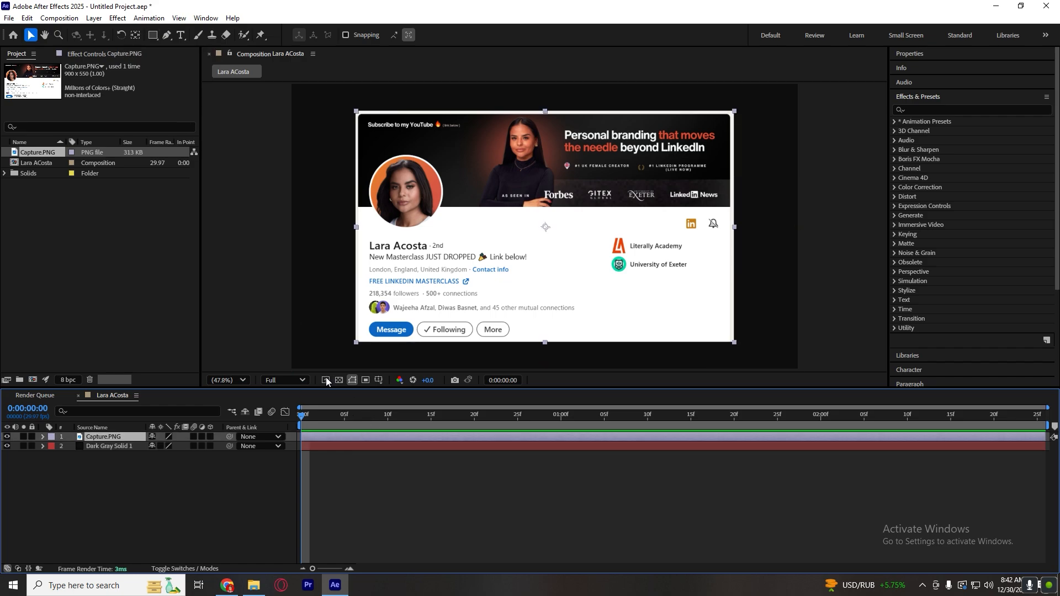
left_click(153, 35)
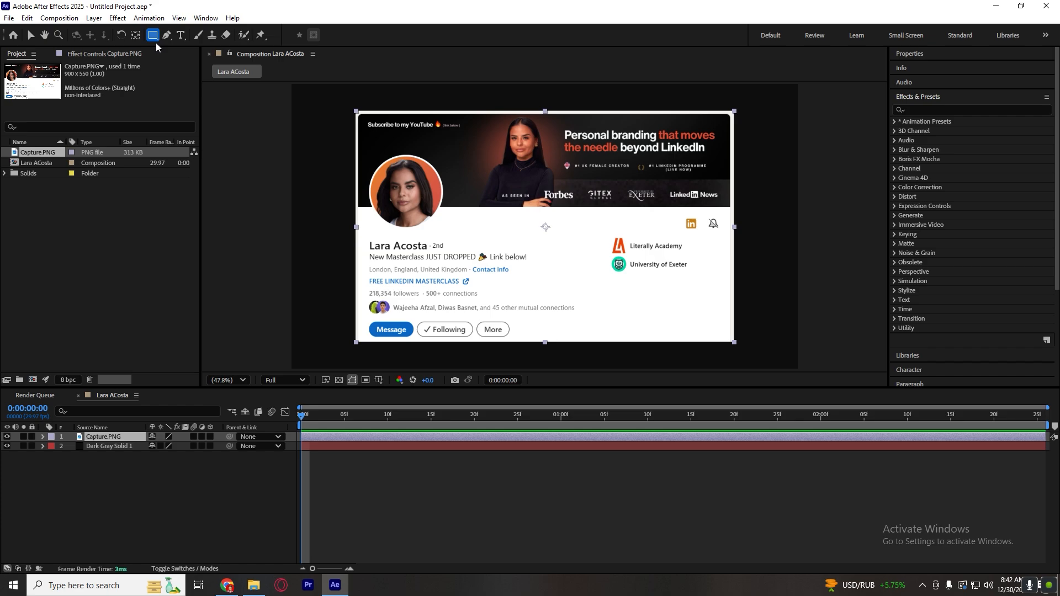
left_click(157, 38)
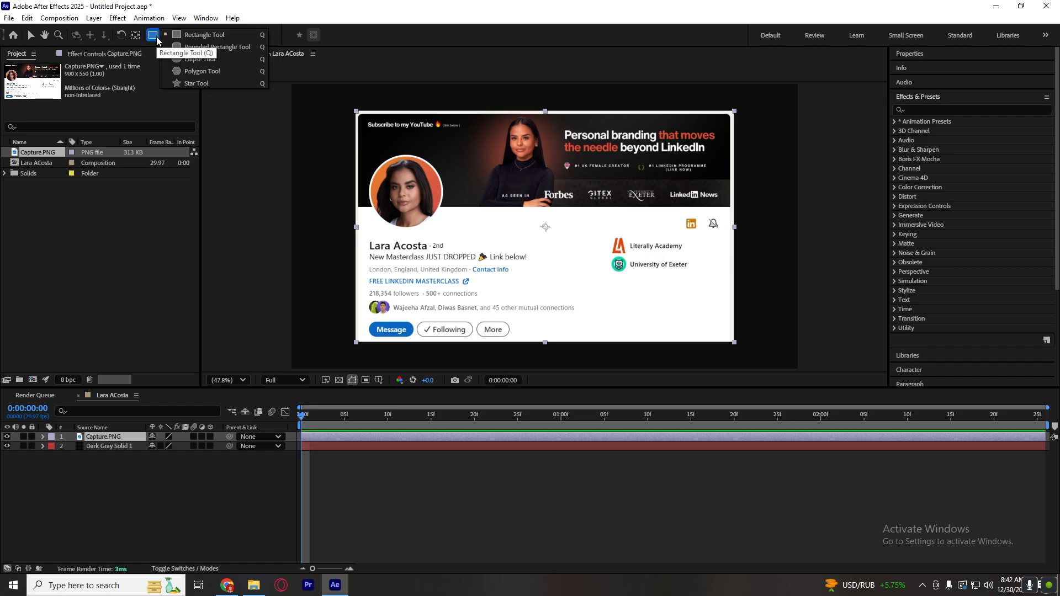
left_click(182, 46)
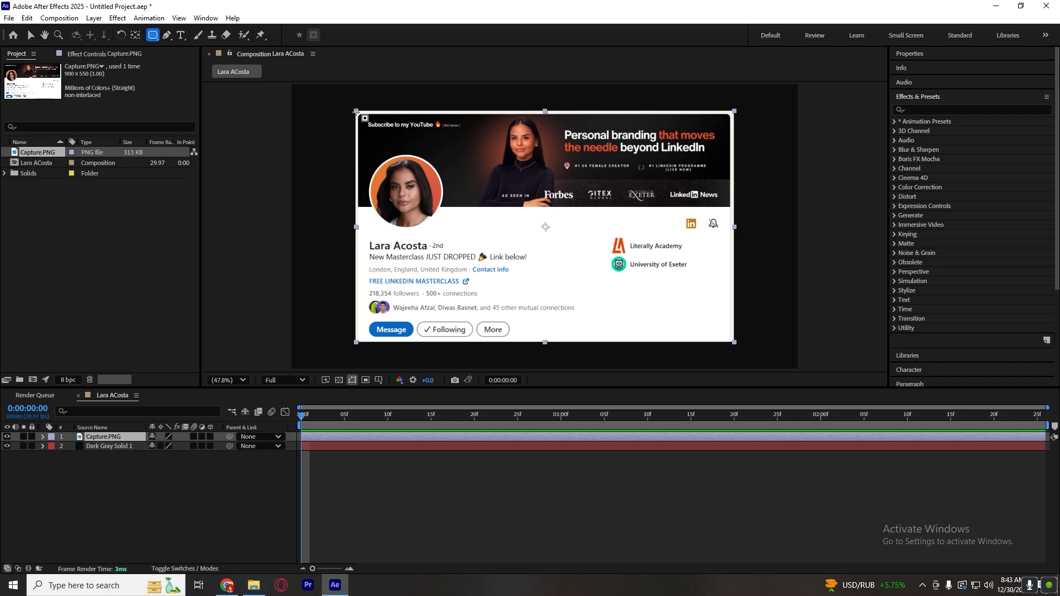
mouse_move(356, 112)
left_mouse_down()
mouse_move(444, 183)
mouse_move(644, 303)
mouse_move(692, 351)
mouse_move(740, 352)
mouse_move(731, 340)
left_mouse_up()
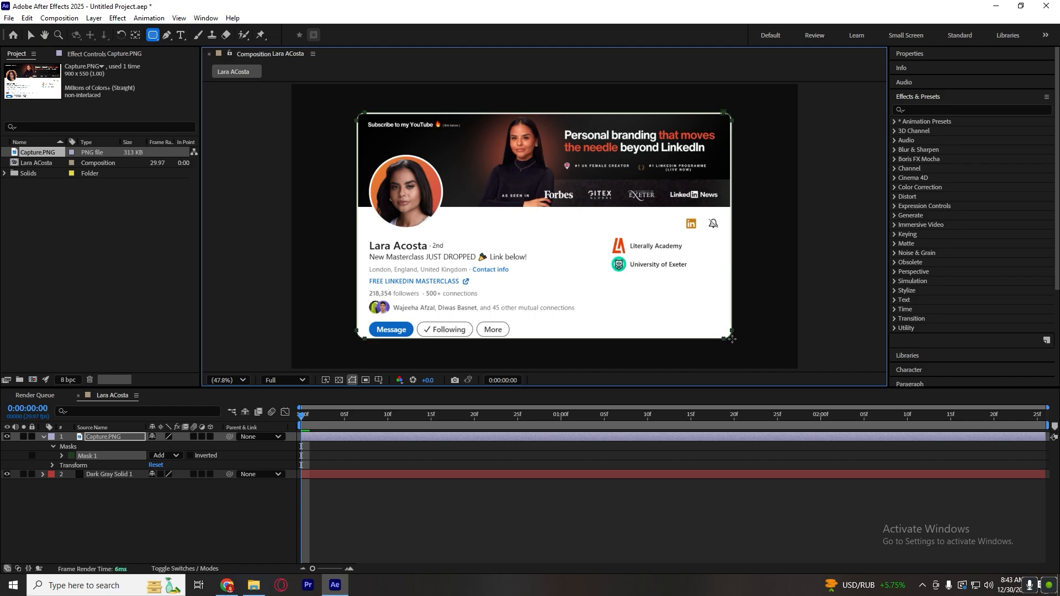
Adjust the mask's corner roundness to give the profile card softly rounded corners, and return to the Selection tool.
key("Up")
key("Up")
key("Up")
key("Up")
key("Up")
key("Up")
key("Up")
key("Up")
key("Up")
key("Up")
key("Down")
key("Down")
key("Down")
key("Down")
key("Down")
key("Down")
key("Down")
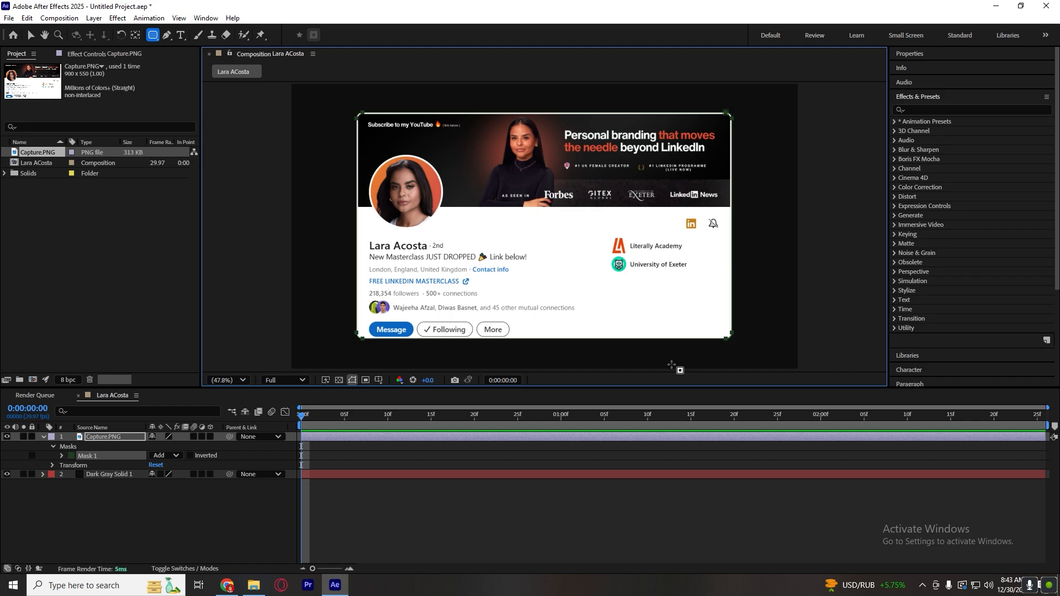
left_click(593, 483)
key("s")
key("s")
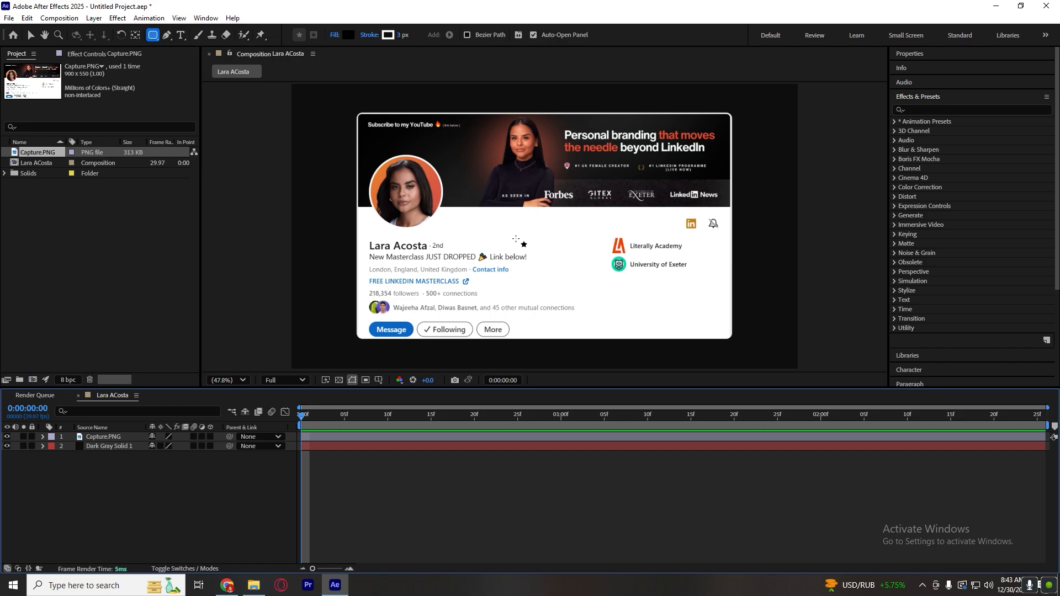
key("v")
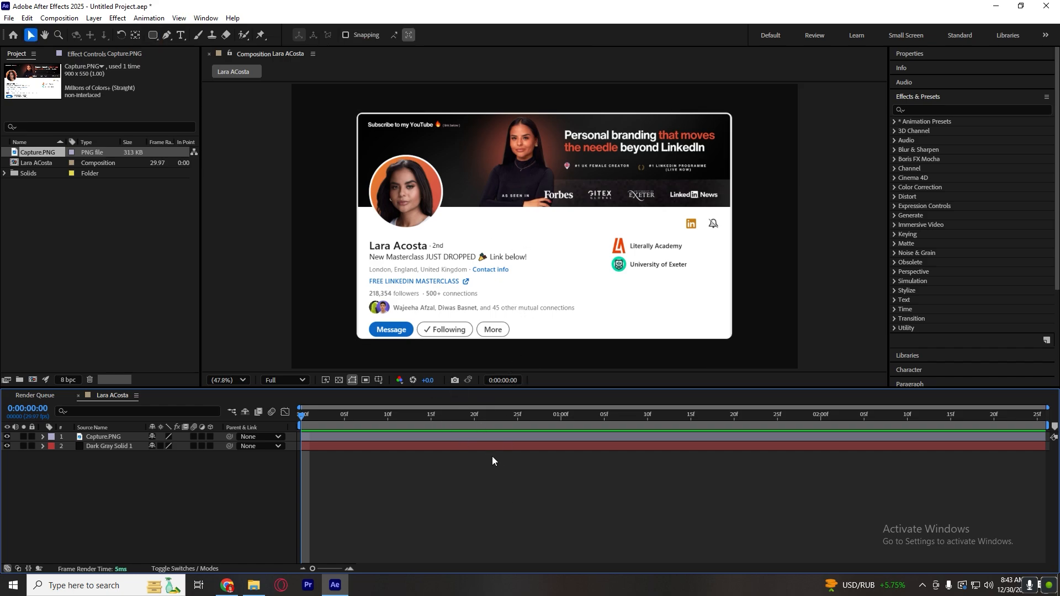
Try scaling the masked Capture.PNG layer down slightly from a corner, and undo the change.
left_click(499, 436)
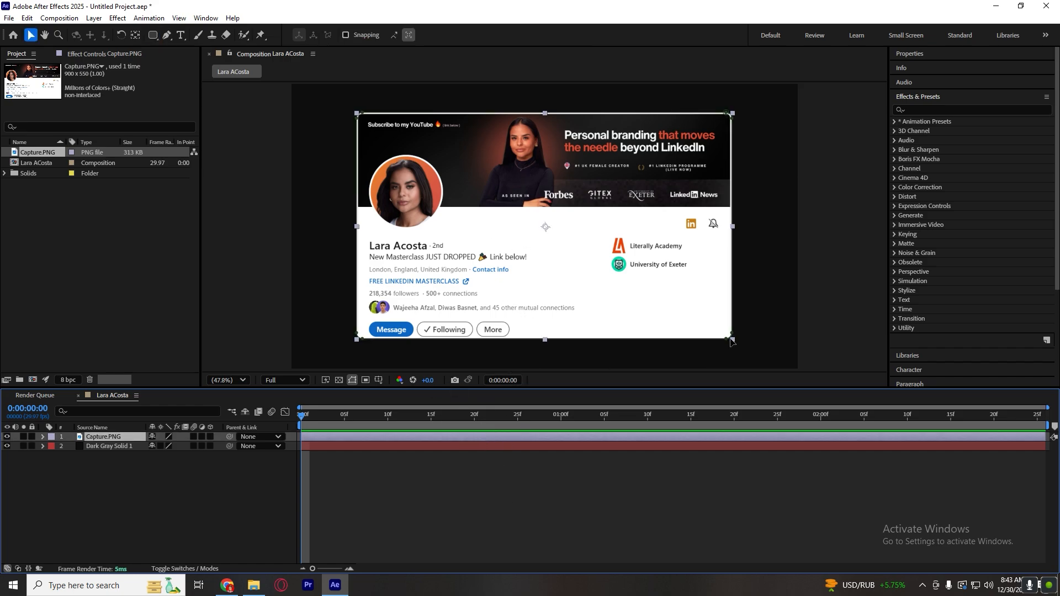
left_click_drag(731, 338, 725, 333)
left_click(624, 464)
key("ctrl+z")
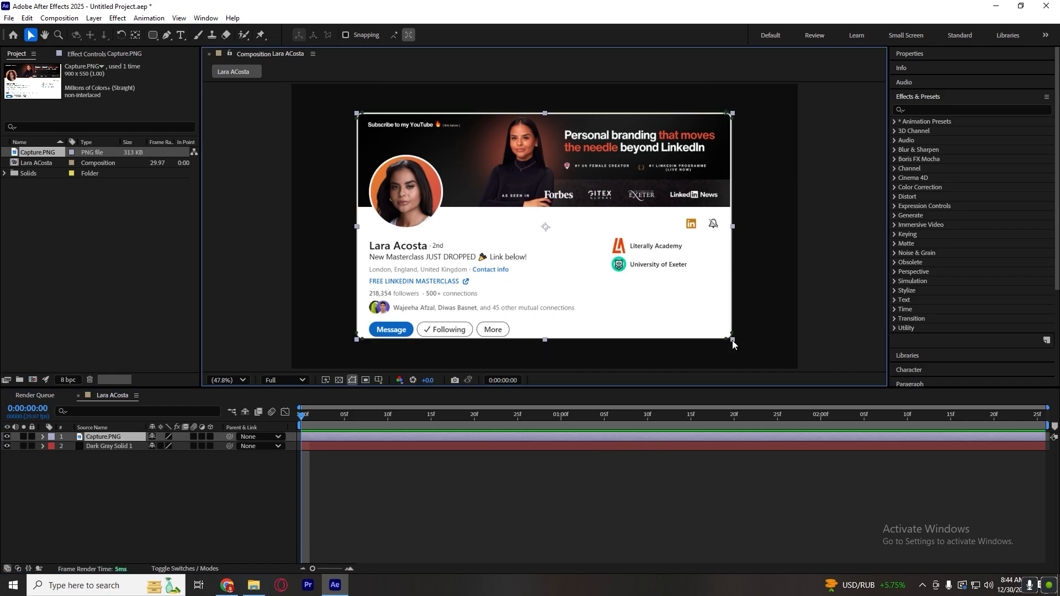
Scale the masked profile card down slightly and proportionally about its centre, leaving more dark margin, and keep its layer selected.
left_click_drag(732, 339, 721, 333)
left_click(557, 532)
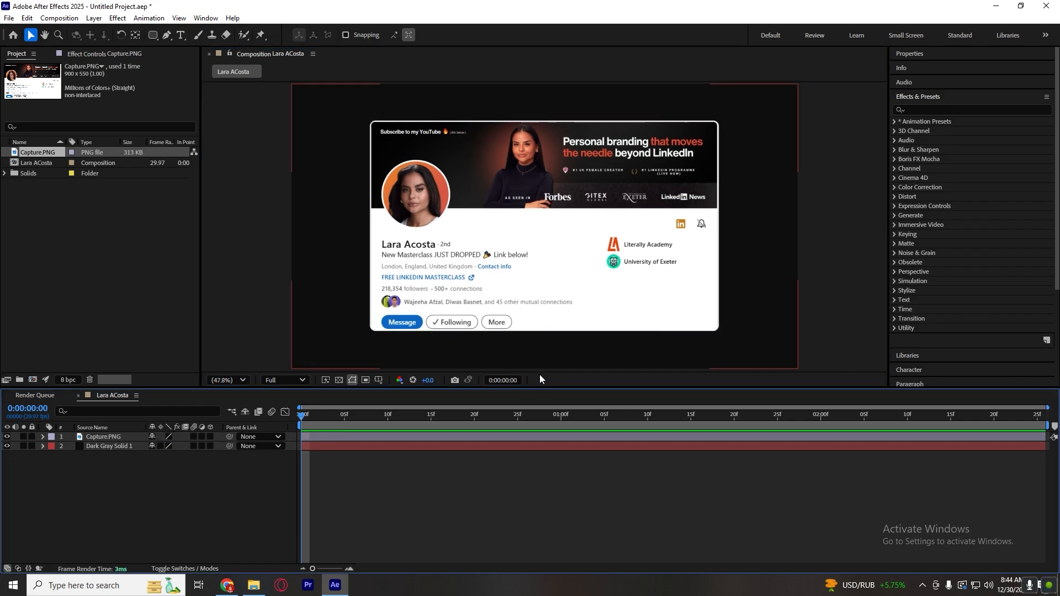
left_click(547, 275)
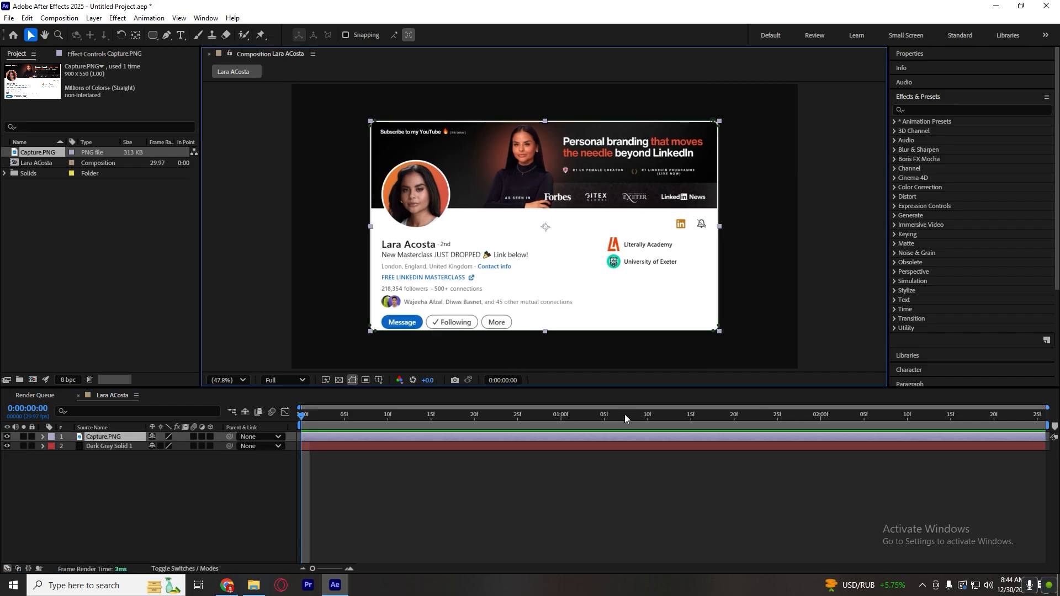
Align the profile card to the centre of the composition, and deselect its layer.
scroll(940, 337, "down", 5)
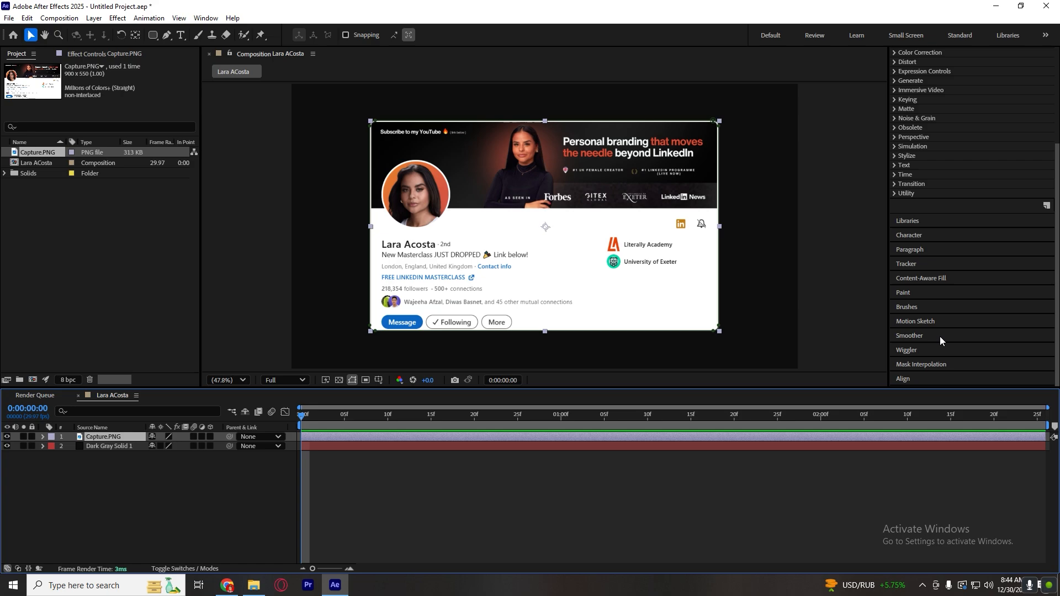
left_click(916, 375)
left_click(975, 308)
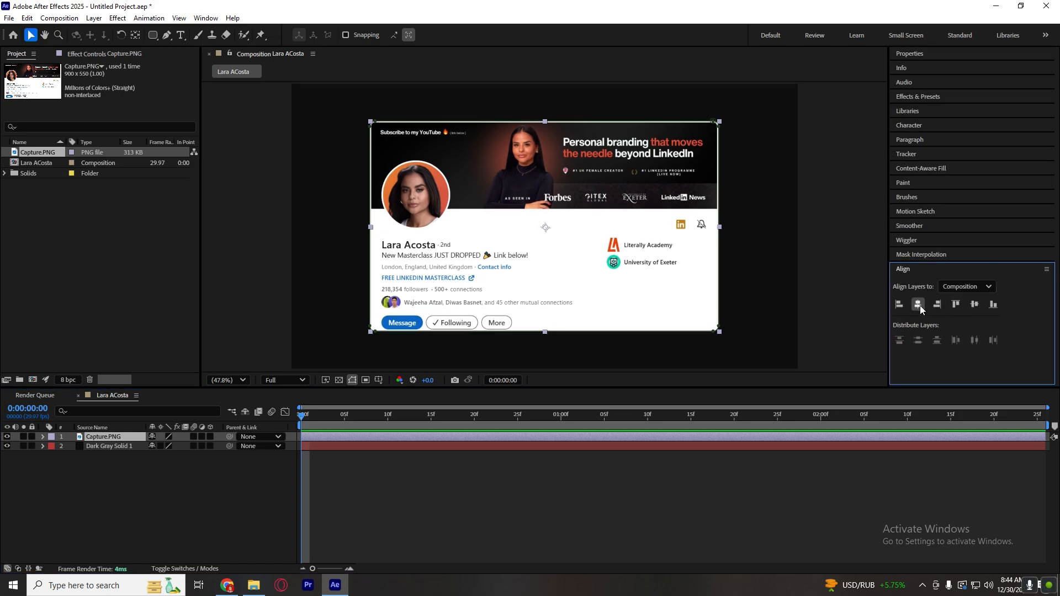
left_click(850, 353)
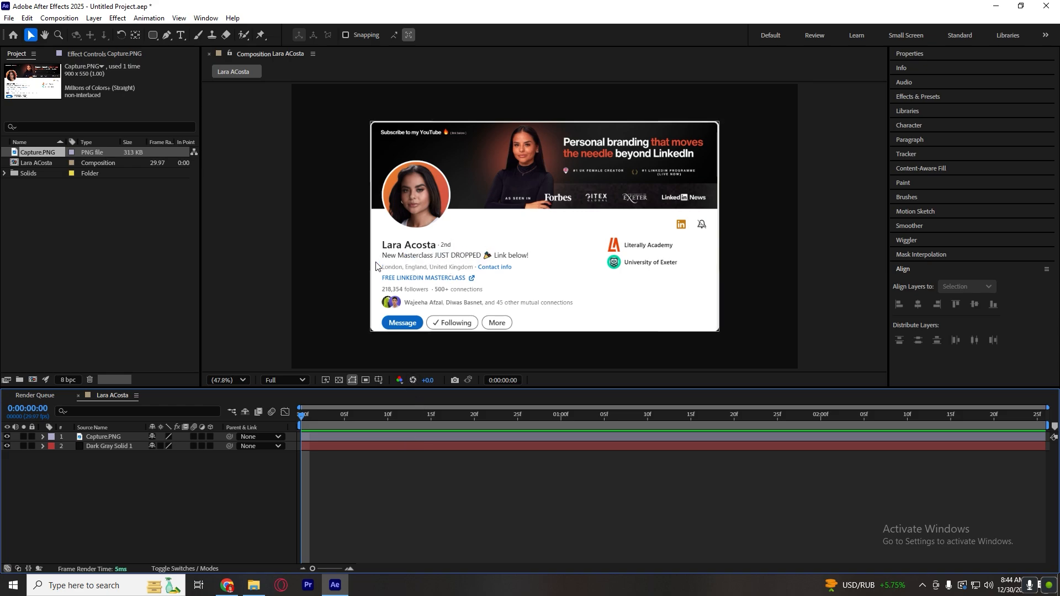
Draw a rectangle shape of about 100 by 25 px over the follower number on the profile card.
right_click(200, 502)
left_click(513, 515)
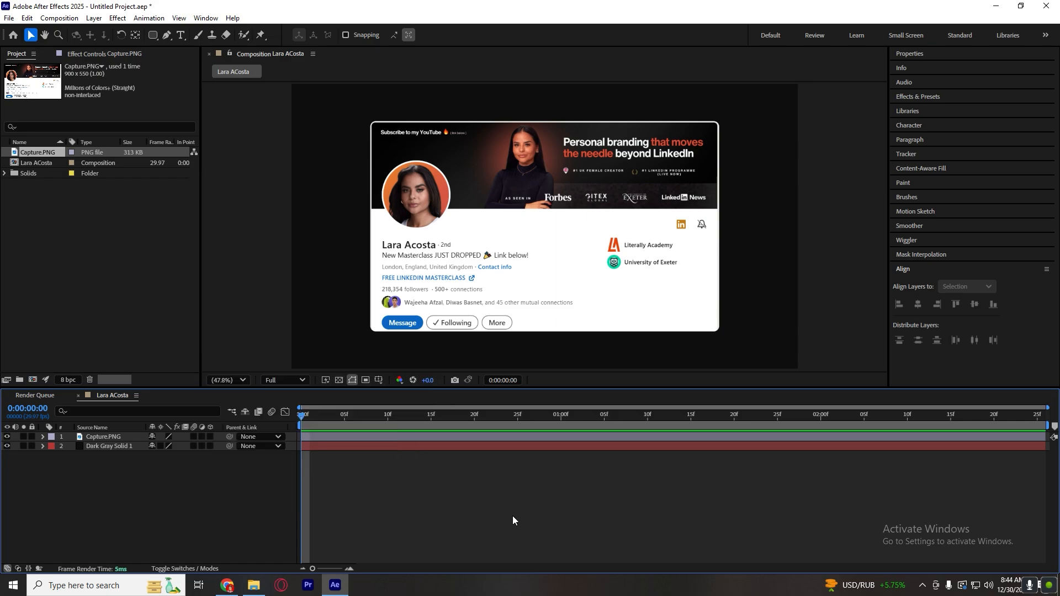
left_click(153, 34)
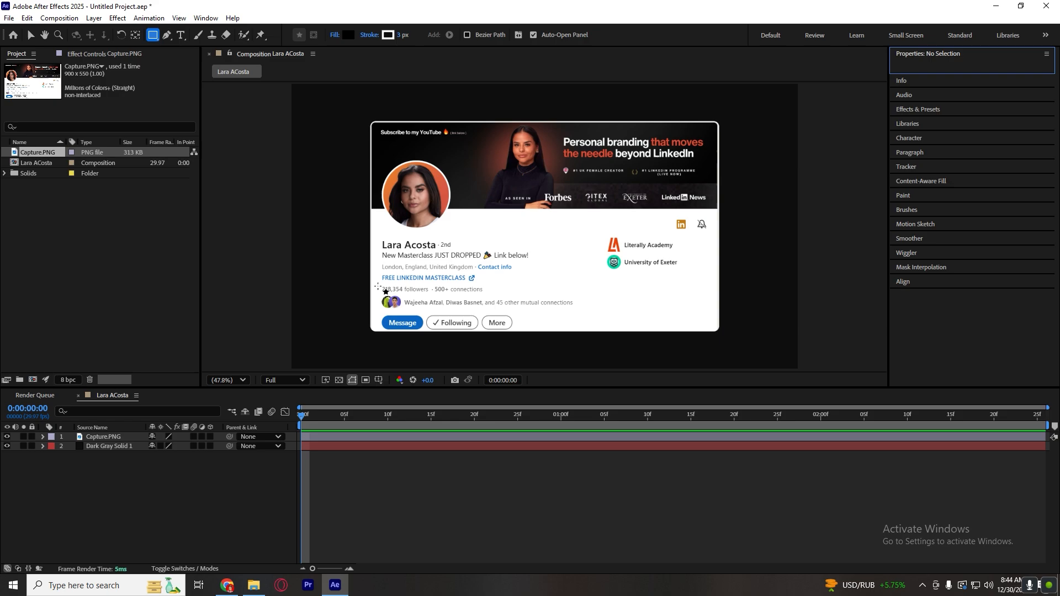
left_click_drag(375, 288, 403, 291)
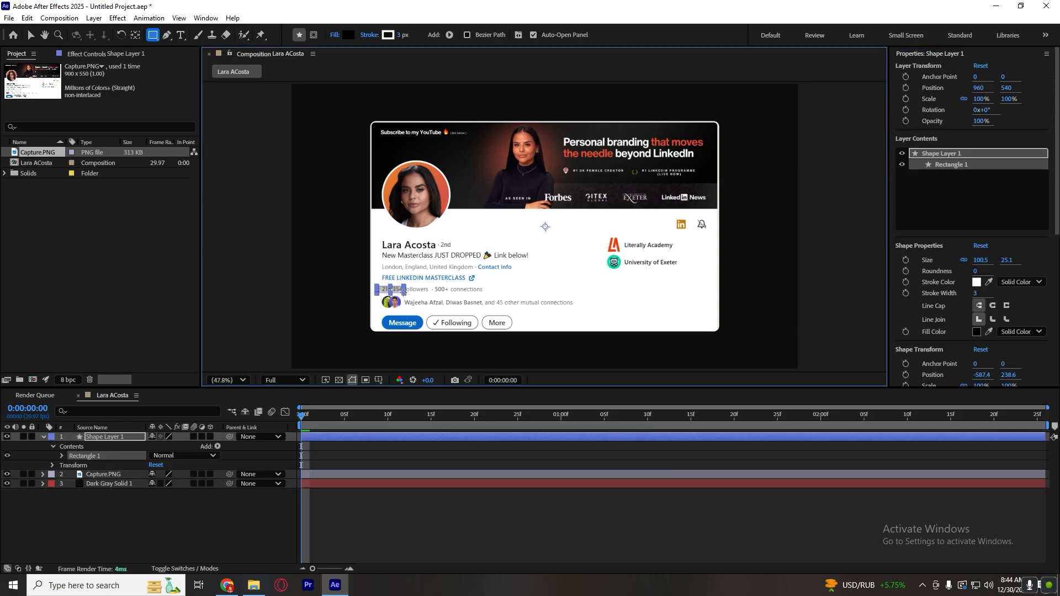
left_click(395, 450)
key("u")
key("v")
scroll(389, 293, "up", 3)
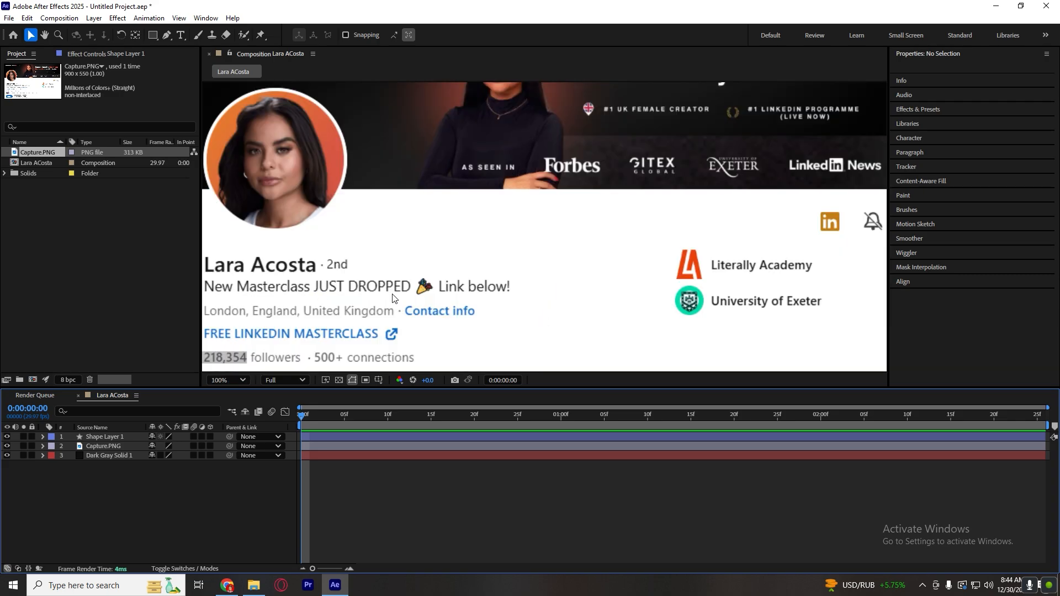
left_click_drag(388, 282, 382, 282)
left_click(389, 532)
Give the rectangle over the follower number a solid white FFFFFF fill at full opacity.
left_click(382, 436)
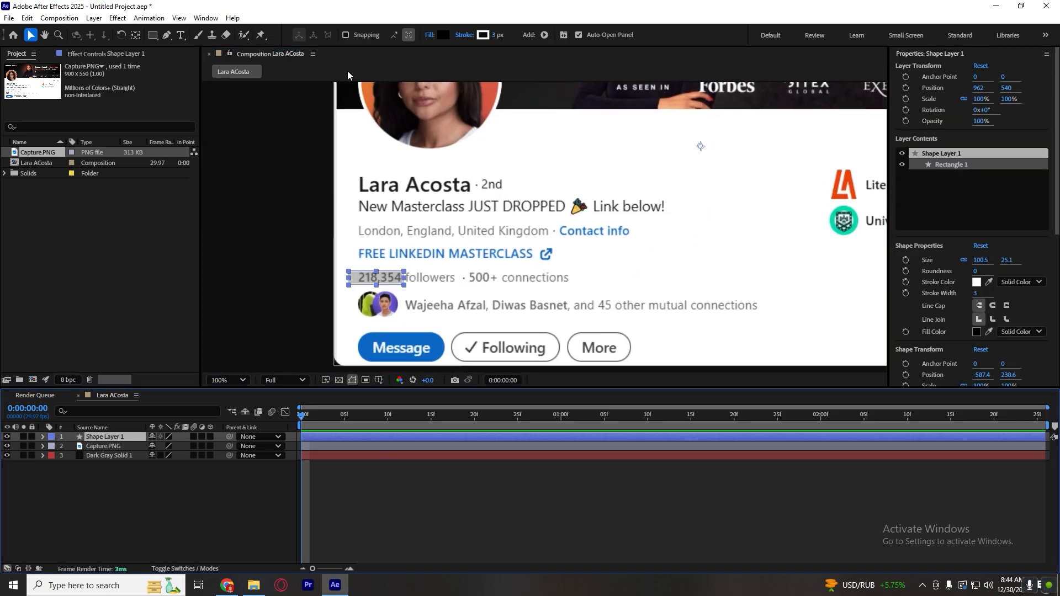
left_click(440, 34)
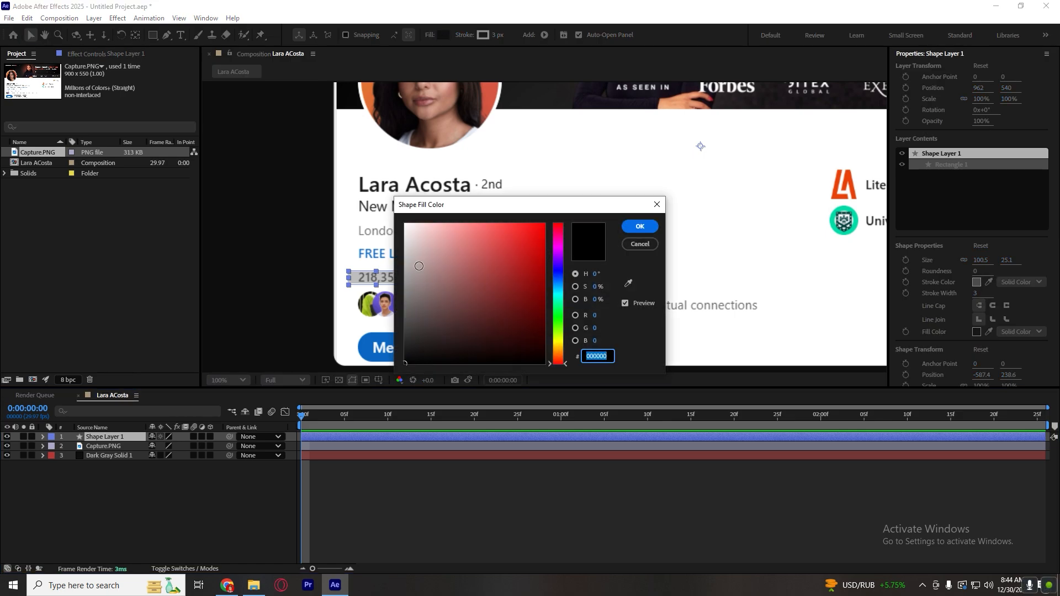
left_click_drag(420, 238, 320, 185)
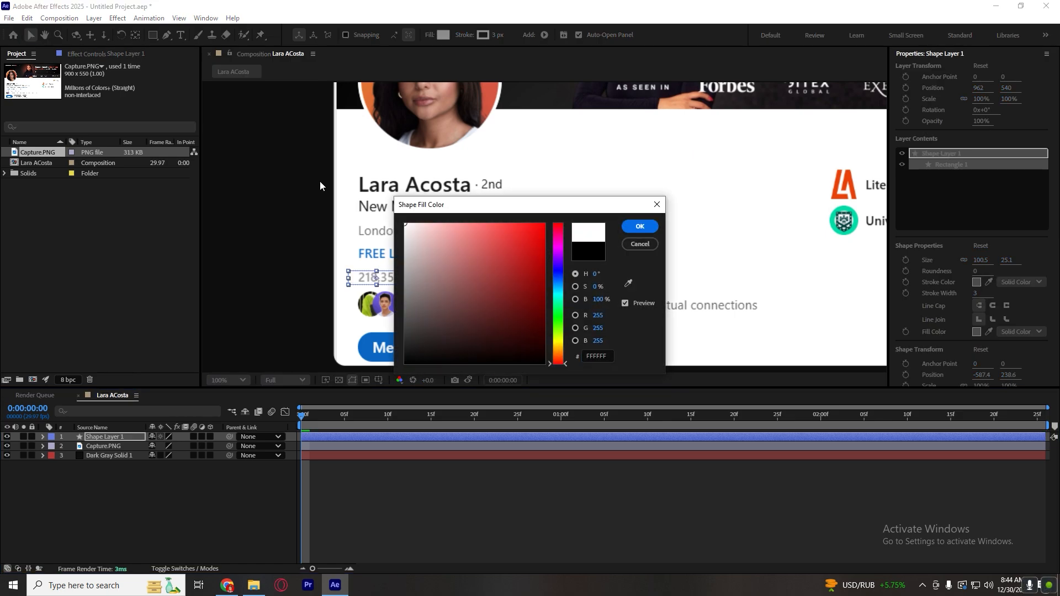
left_click(646, 225)
left_click(431, 34)
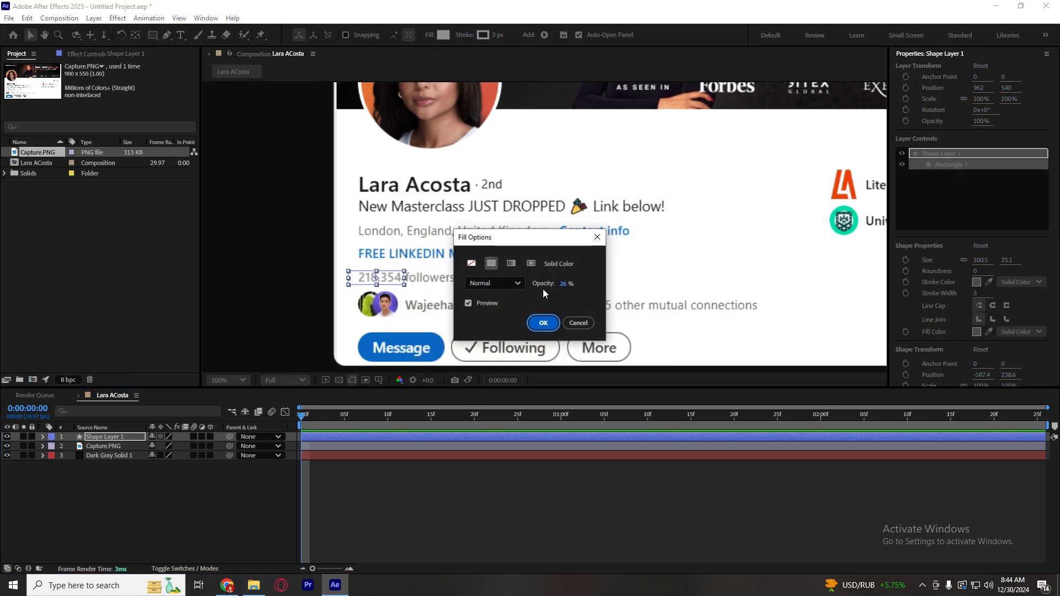
left_click_drag(562, 283, 769, 330)
left_click(552, 324)
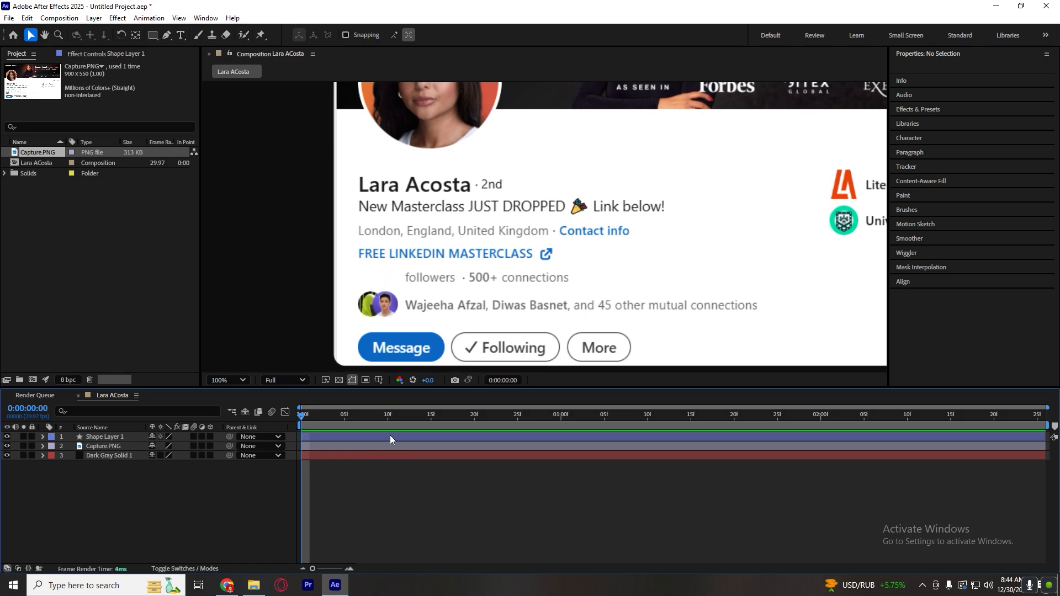
Draw a second white rectangle as a separate shape layer, covering the "New Masterclass JUST DROPPED" headline line.
left_click(356, 436)
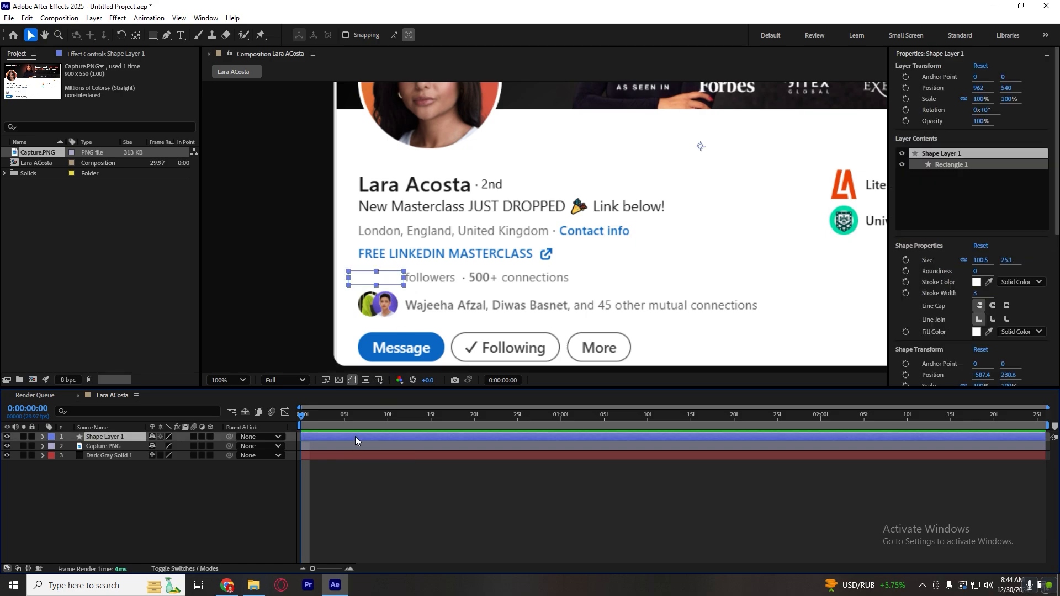
left_click(382, 485)
key("q")
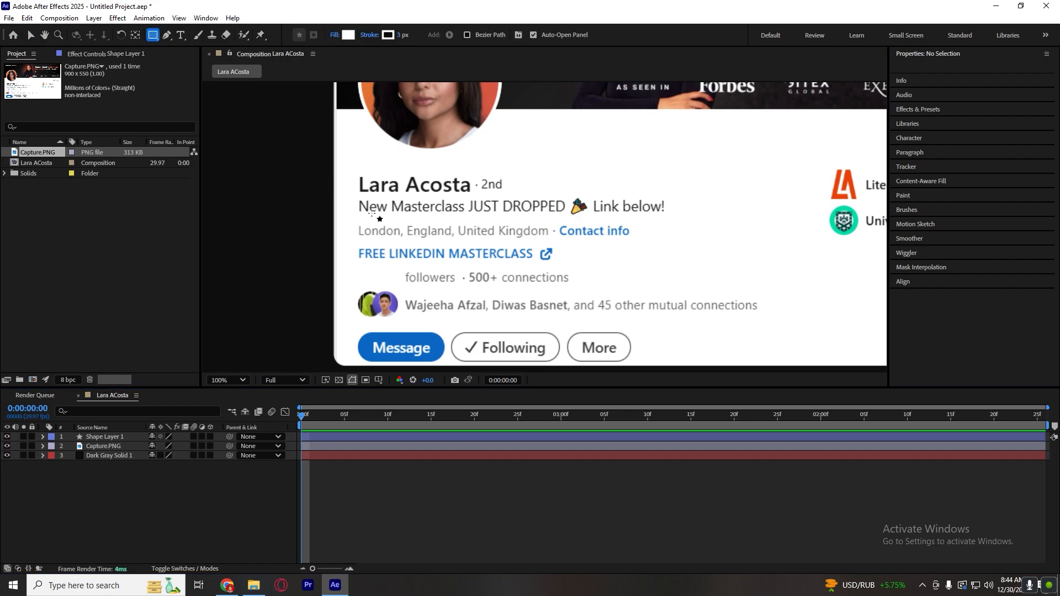
left_click_drag(356, 199, 669, 213)
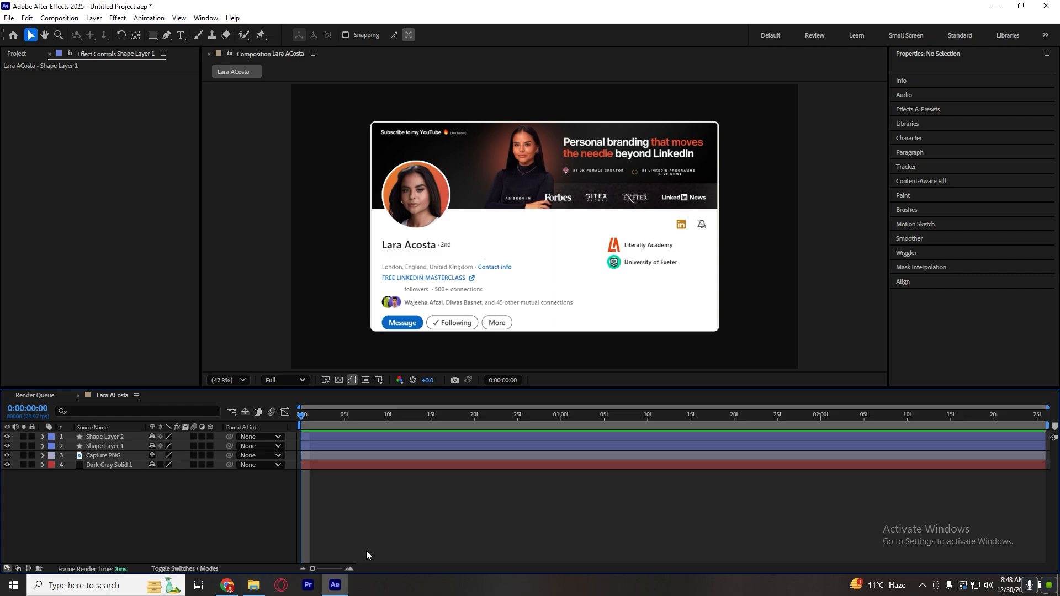
Open Sticky Notes, copy the saved number-formatting expression that uses the Point Control effect, and close the notes.
left_click(83, 585)
type("st")
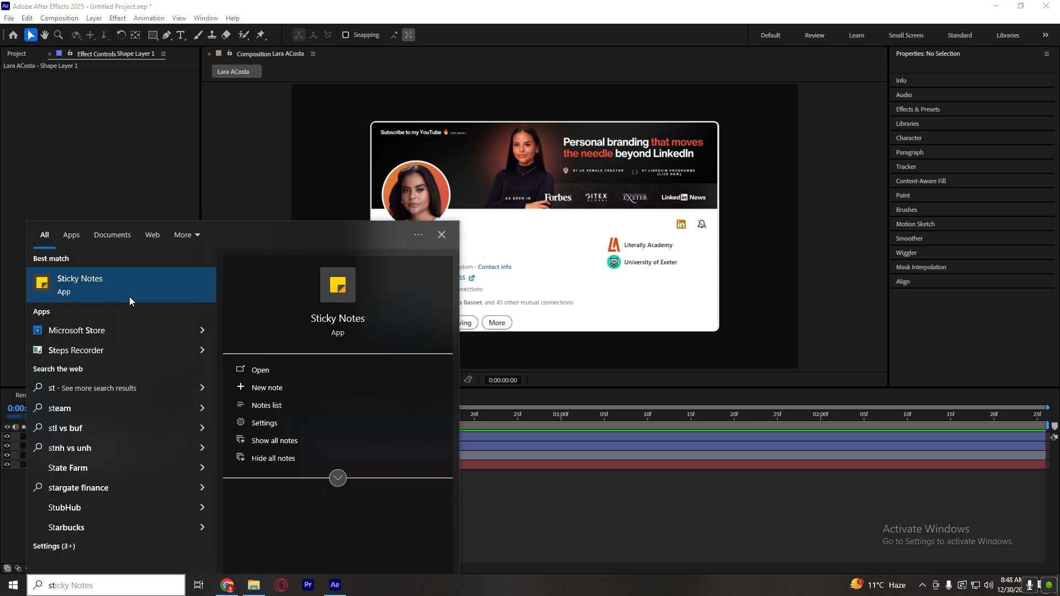
left_click(129, 301)
double_click(518, 202)
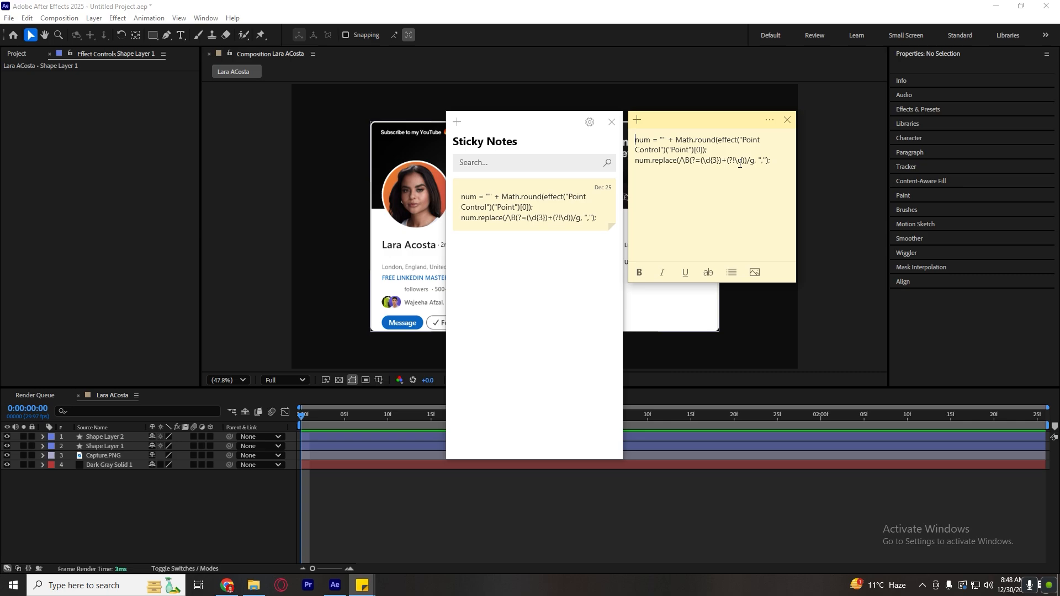
left_click_drag(777, 162, 634, 139)
key("ctrl+c")
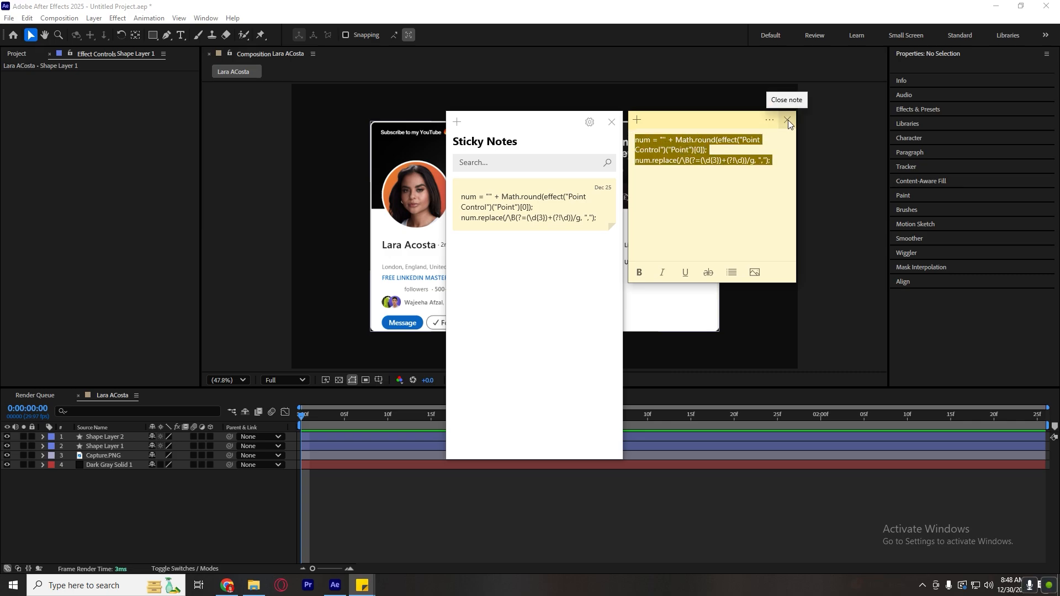
left_click(788, 121)
left_click(611, 122)
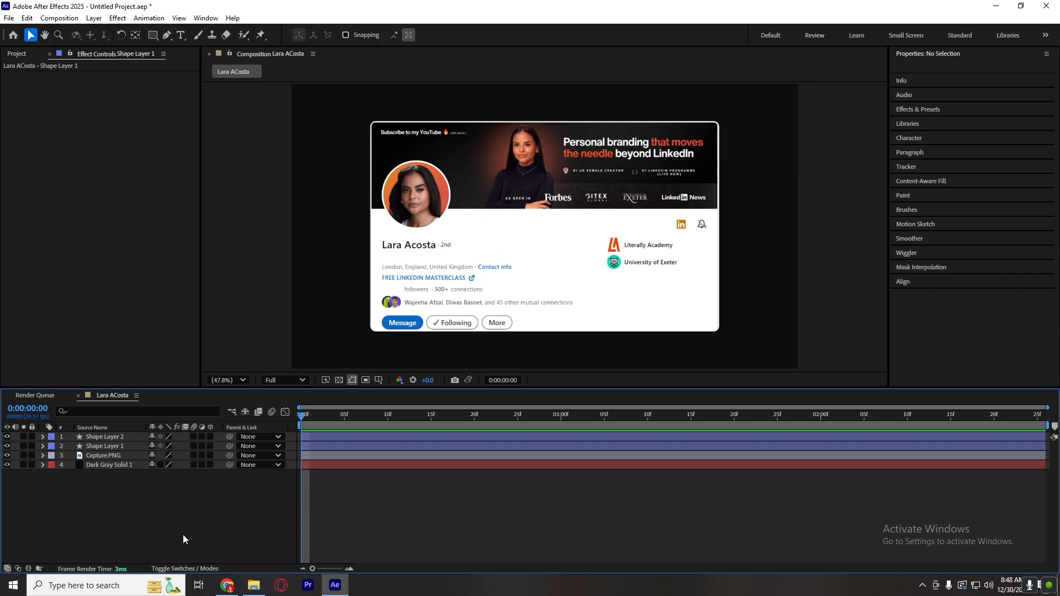
Add an empty text layer above the shape layers in the composition.
left_click(316, 436)
left_click(256, 499)
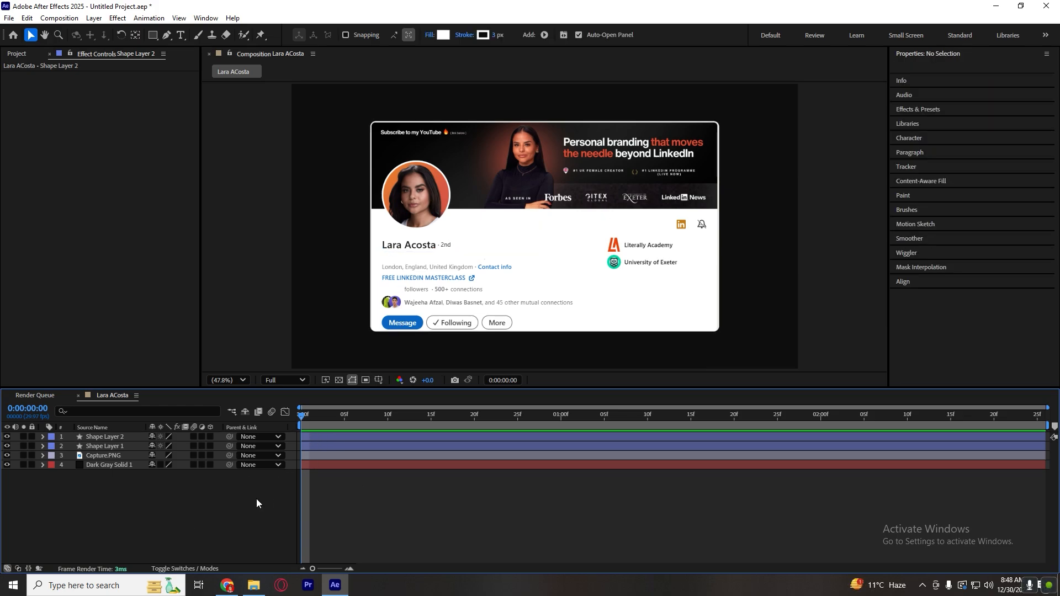
right_click(256, 499)
mouse_move(360, 367)
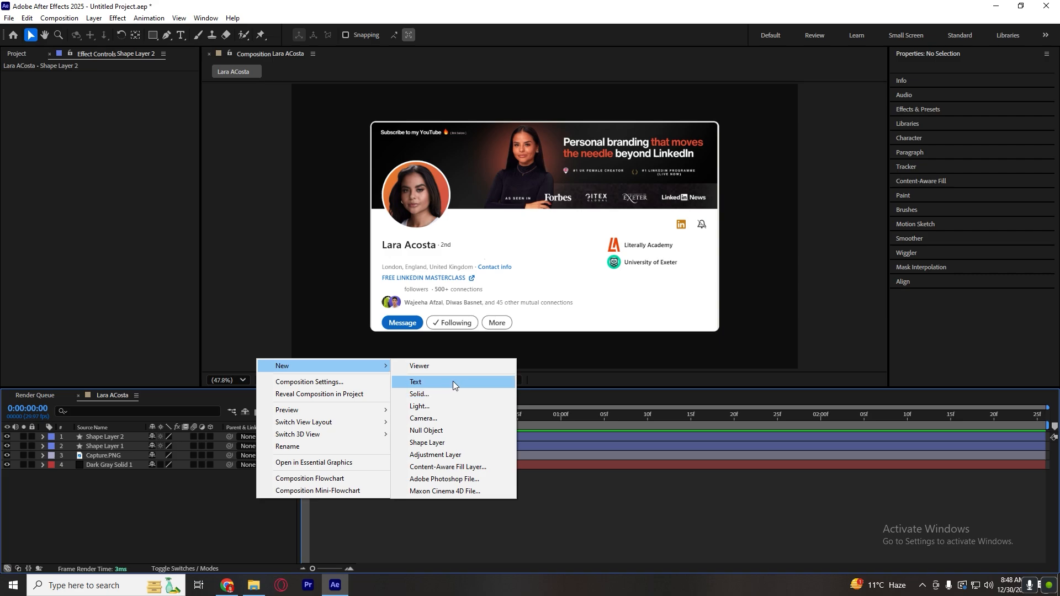
left_click(453, 382)
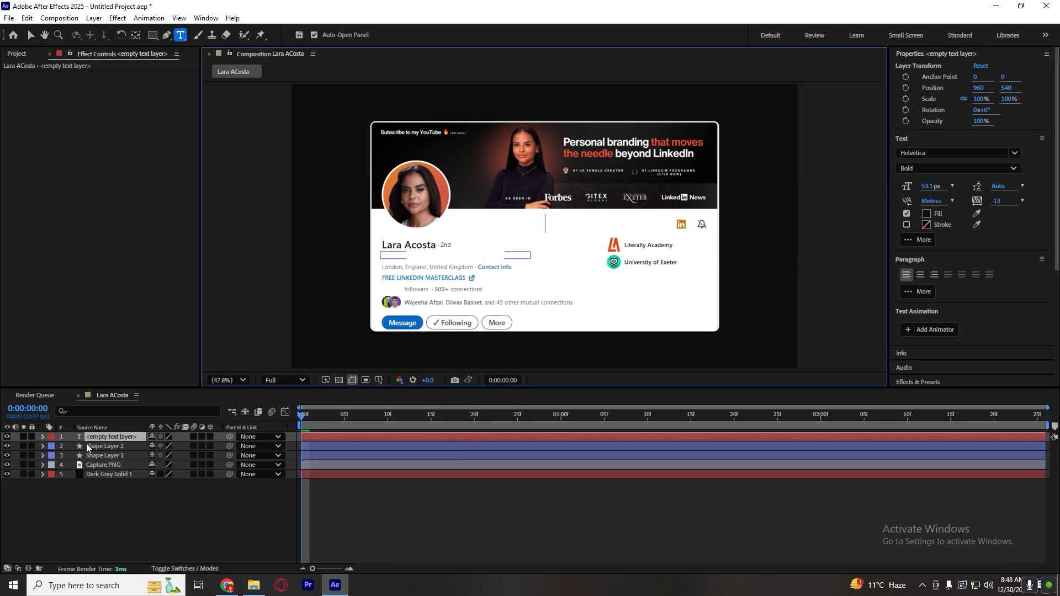
Add an expression to the text layer's Source Text and replace its default with the copied Math.round Point Control expression.
left_click(43, 437)
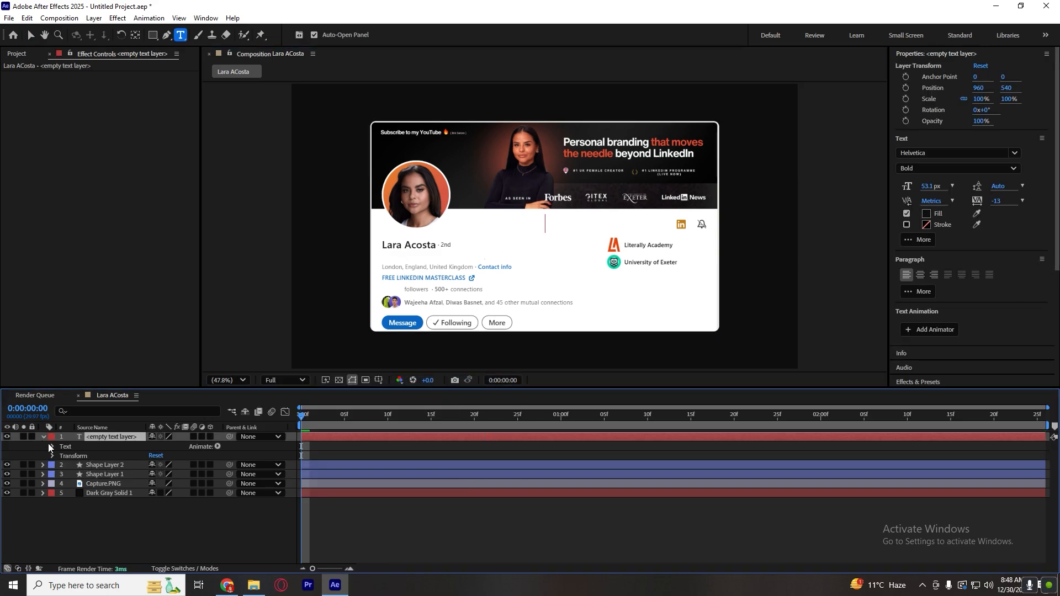
left_click(53, 446)
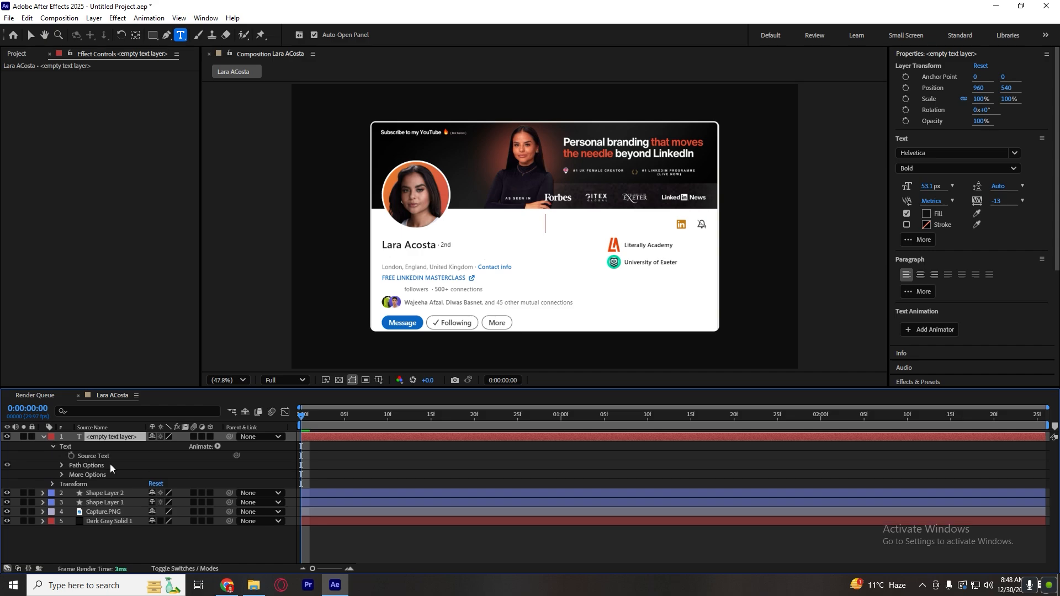
left_click(71, 456, "alt")
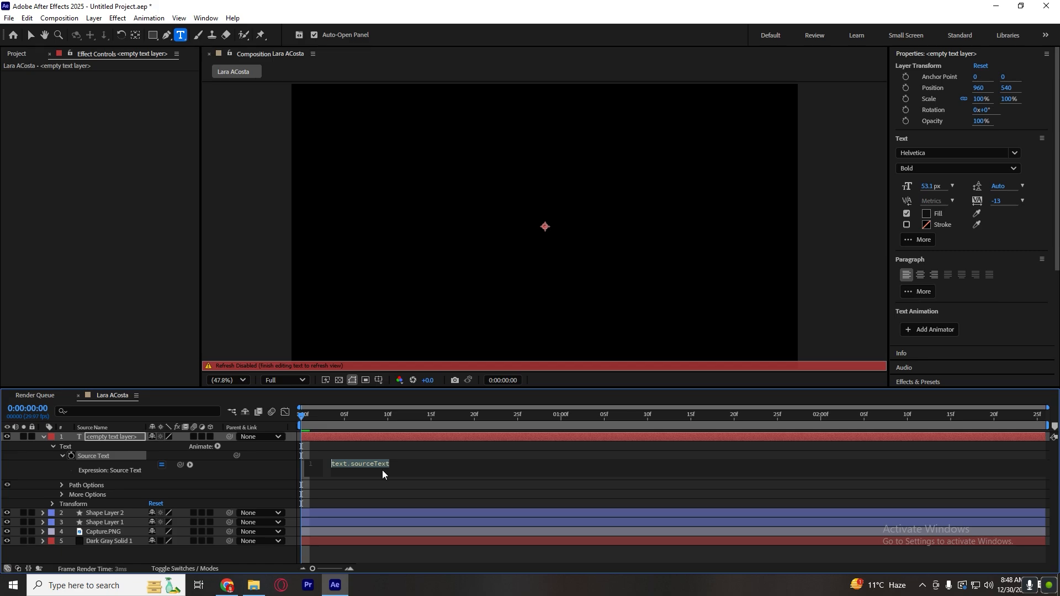
key("ctrl+v")
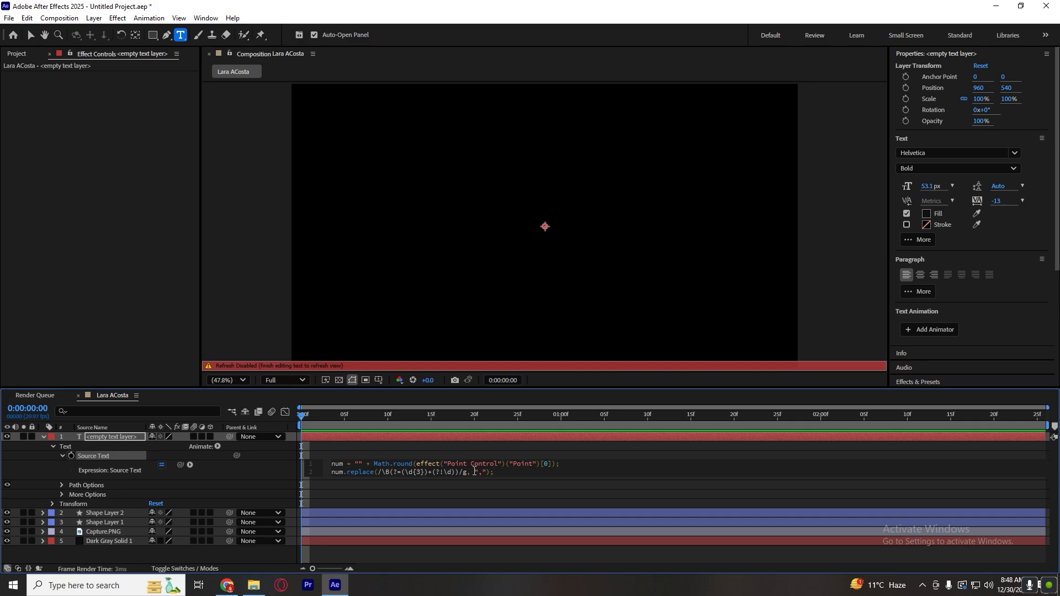
left_click(395, 454)
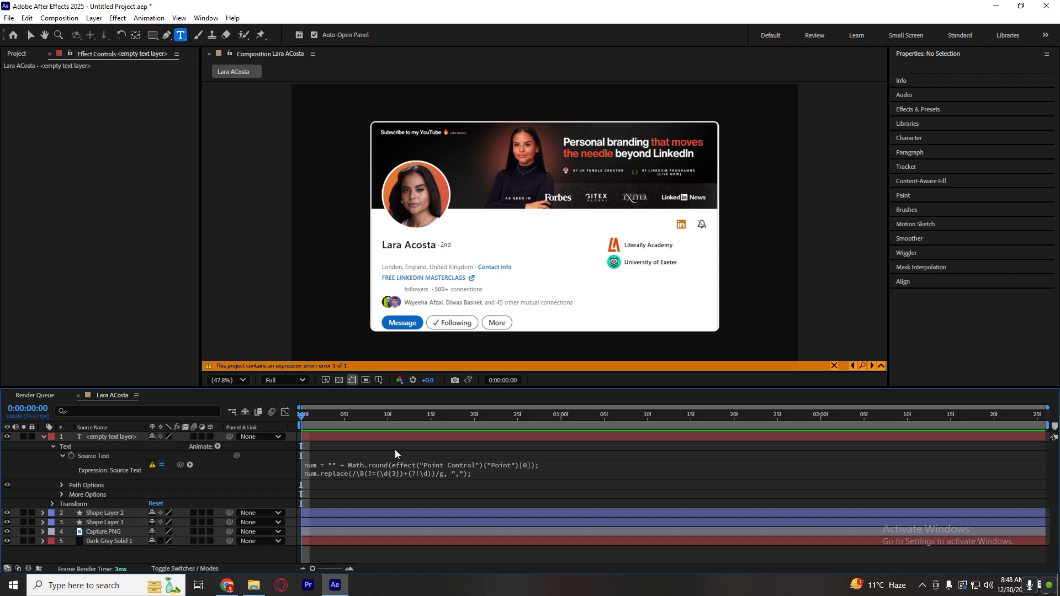
Find the Point Control effect by searching for "point", apply it to the empty text layer, and return to the Selection tool.
left_click(918, 110)
left_click_drag(939, 107, 821, 125)
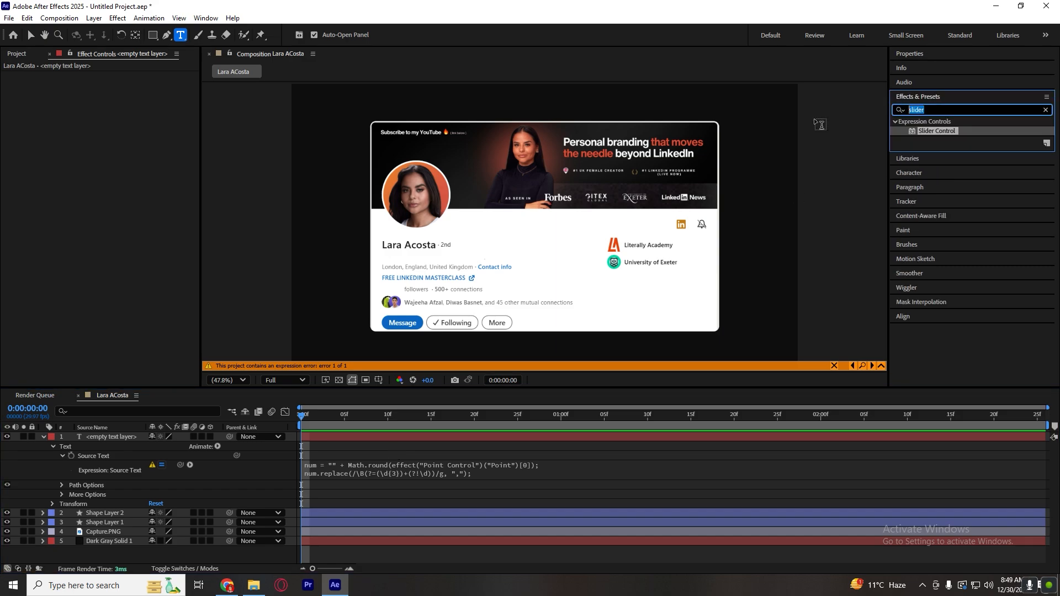
type("pointer")
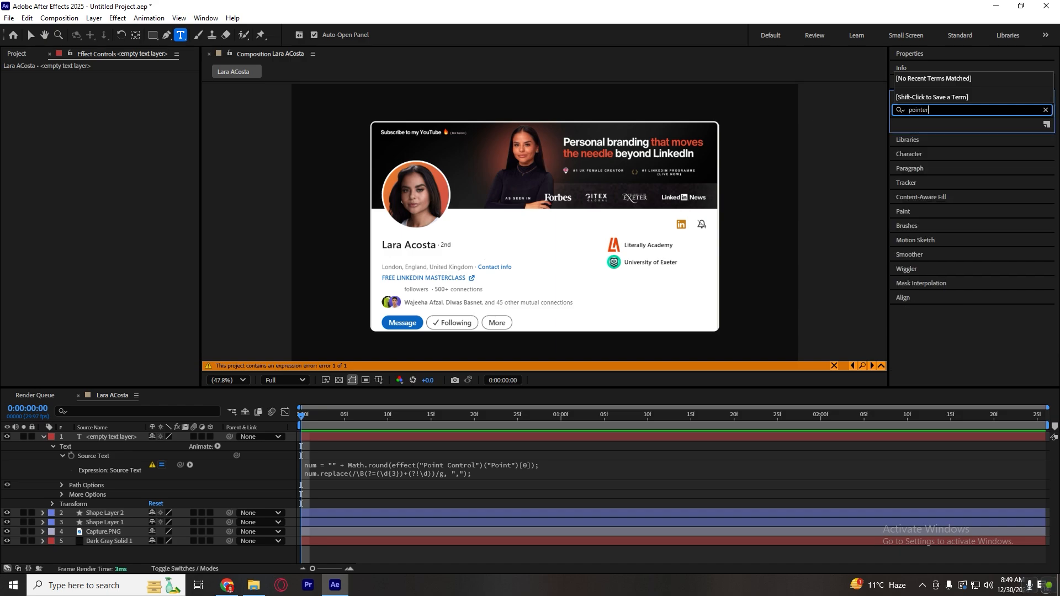
key("BackSpace")
key("BackSpace")
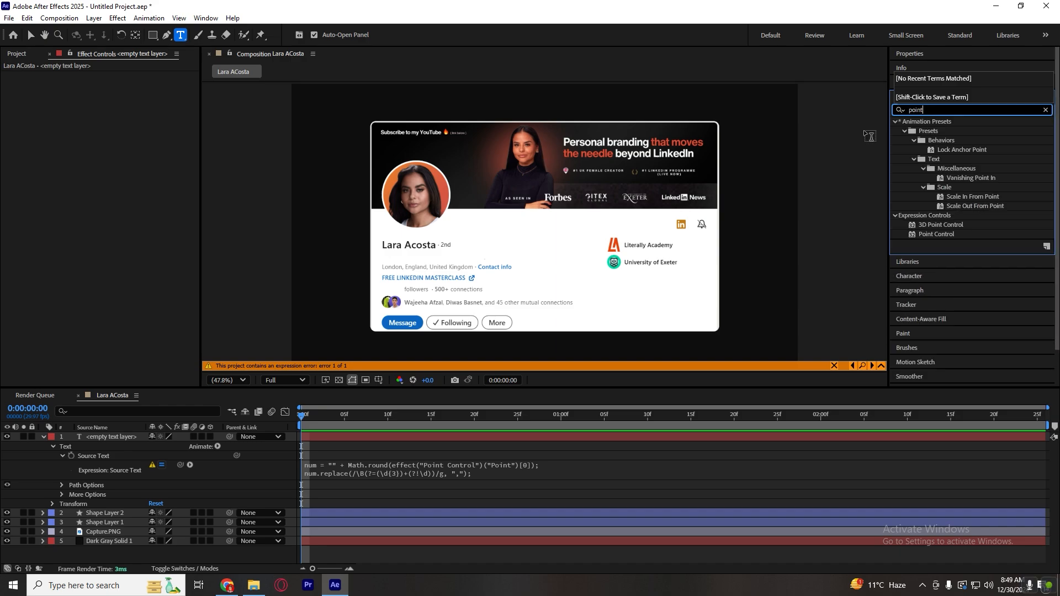
left_click_drag(942, 234, 453, 437)
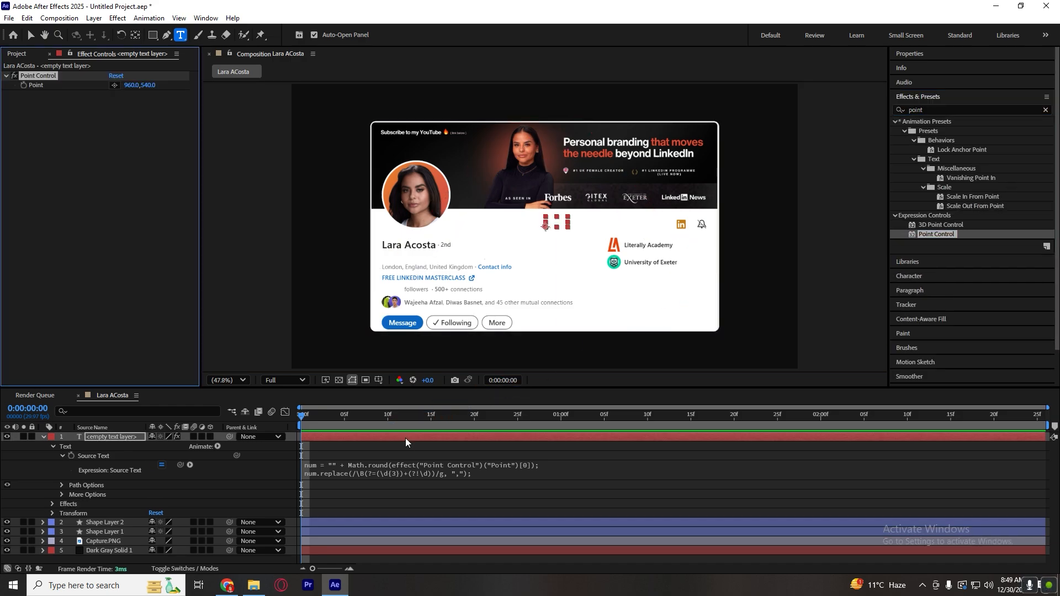
key("v")
key("s")
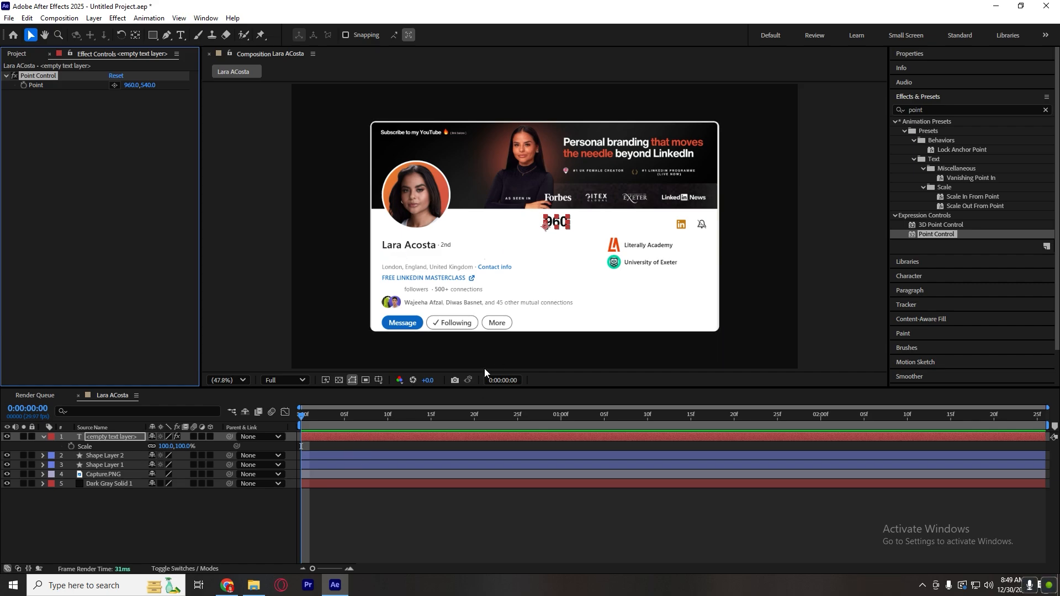
left_click(374, 532)
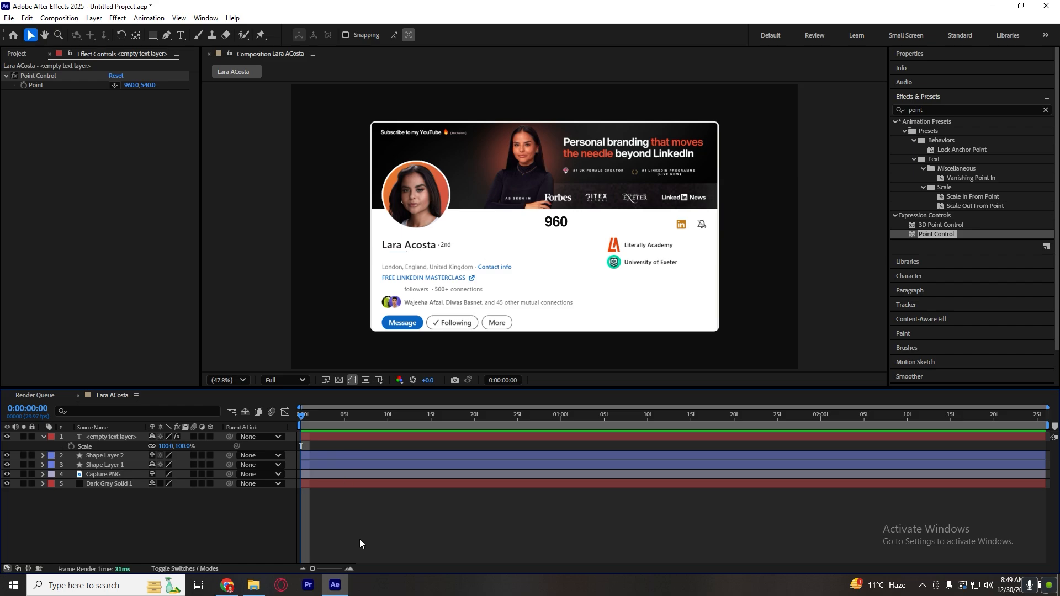
key("s")
Set a keyframe for the text layer's Point Control point at the first frame and show its keyframed properties.
left_click(320, 435)
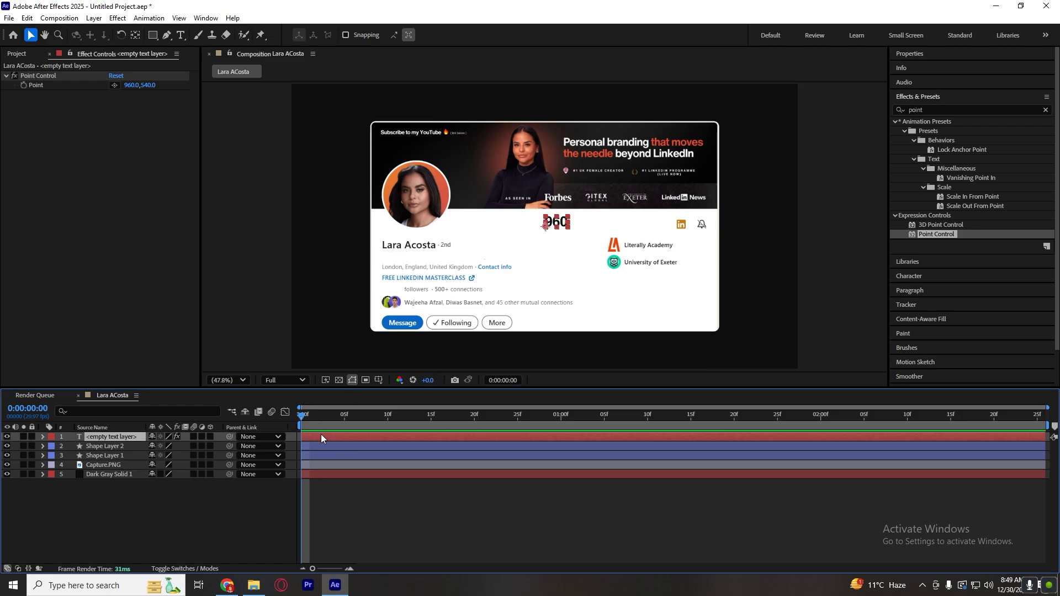
left_click(24, 85)
key("u")
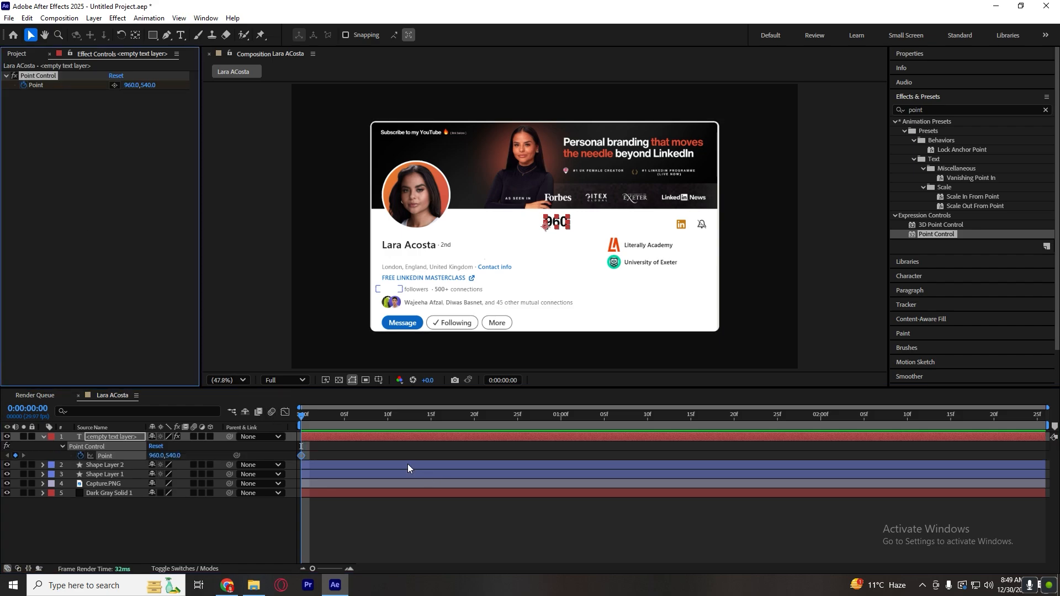
Move the Point Control keyframe to frame 20 and keyframe the point's X value at 0 on the first frame.
left_click_drag(344, 418, 535, 421)
left_click_drag(301, 456, 475, 457)
left_click_drag(320, 418, 93, 74)
left_click(131, 86)
type("0")
left_click(127, 225)
Shift the white cover shape off the original follower count and set the Point Control's X value at frame 20 to 218354.
left_click_drag(457, 418, 474, 419)
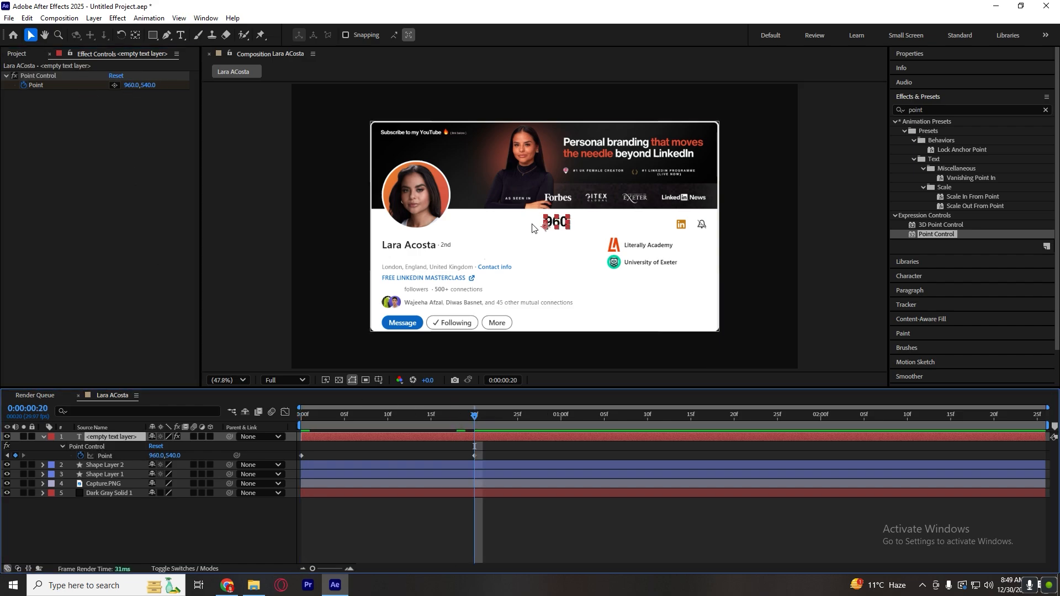
left_click(391, 291)
left_click_drag(390, 291, 451, 293)
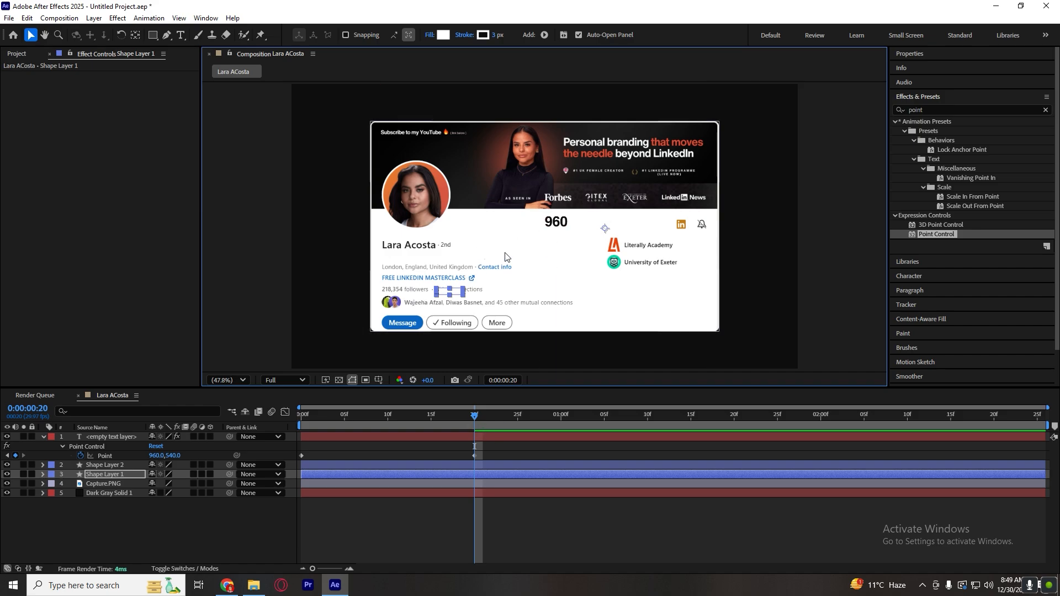
left_click(398, 434)
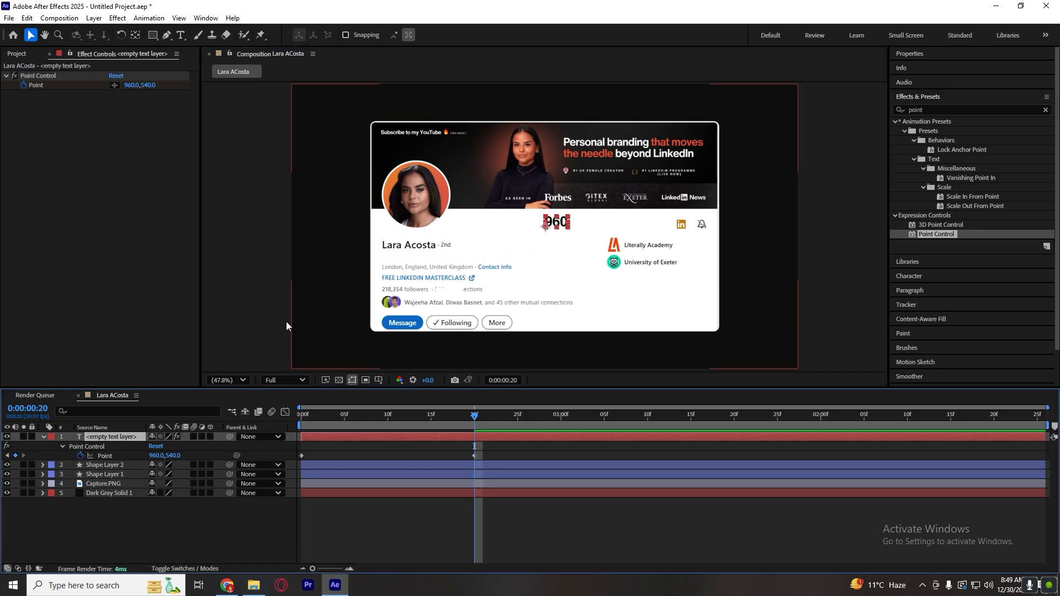
left_click(130, 85)
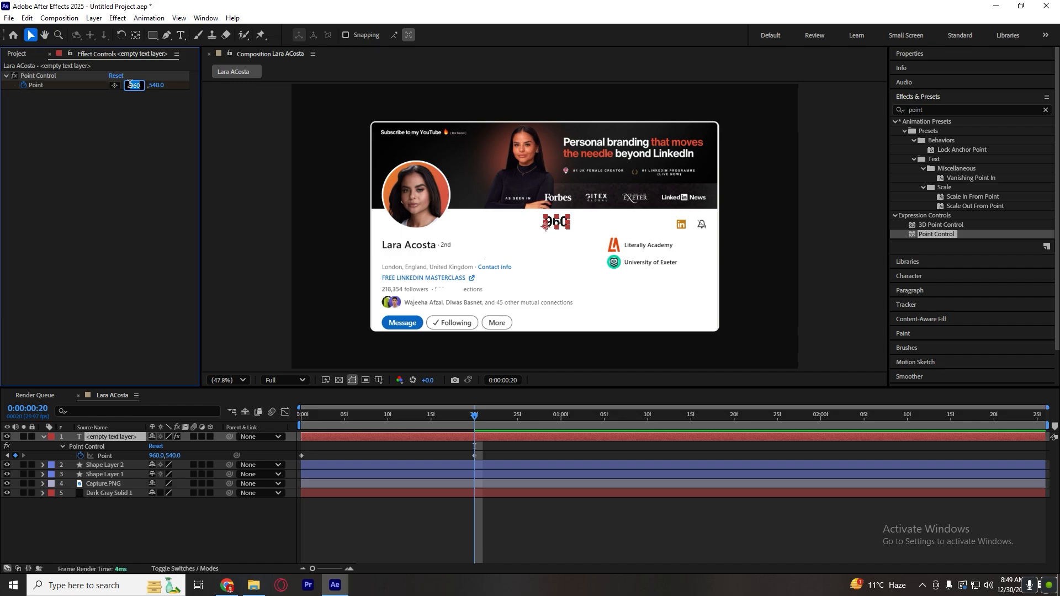
type("2")
left_click(123, 180)
left_click(544, 455)
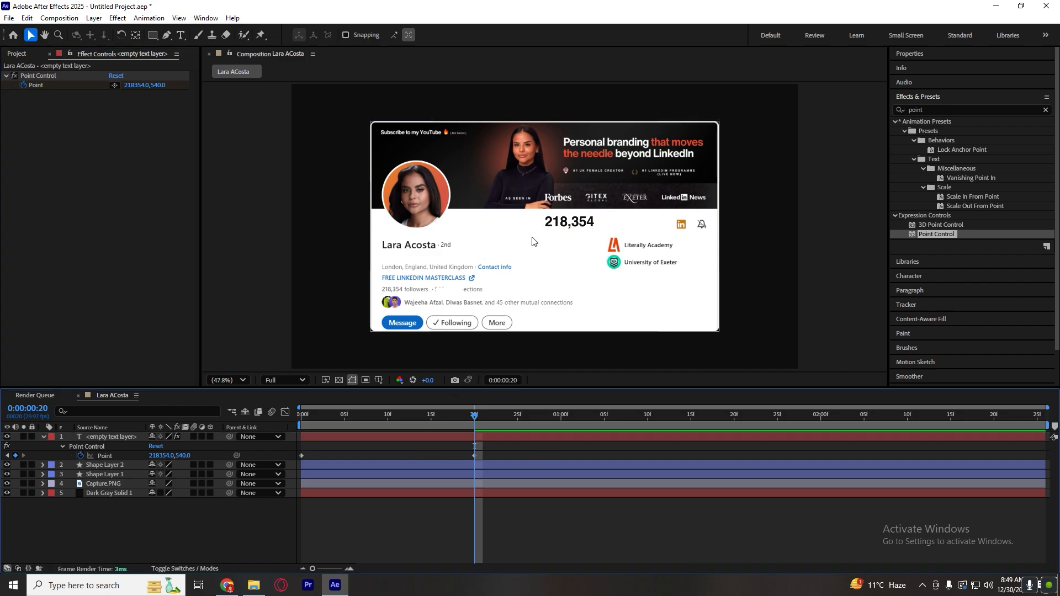
Move the counter text down to the followers line and put the white cover shape back over the original follower count.
left_click_drag(564, 225, 476, 292)
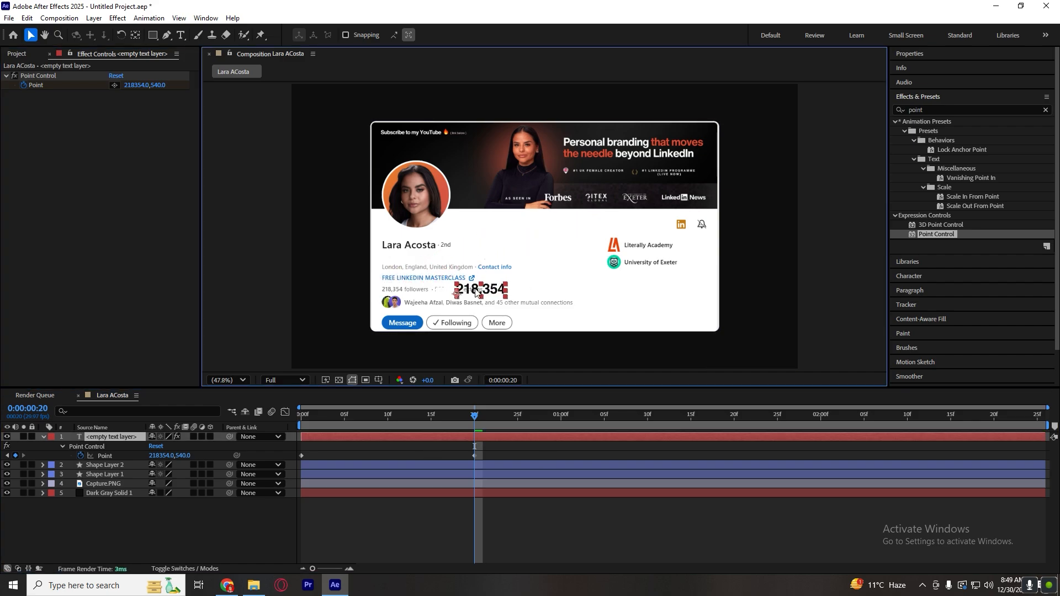
scroll(408, 297, "up", 4)
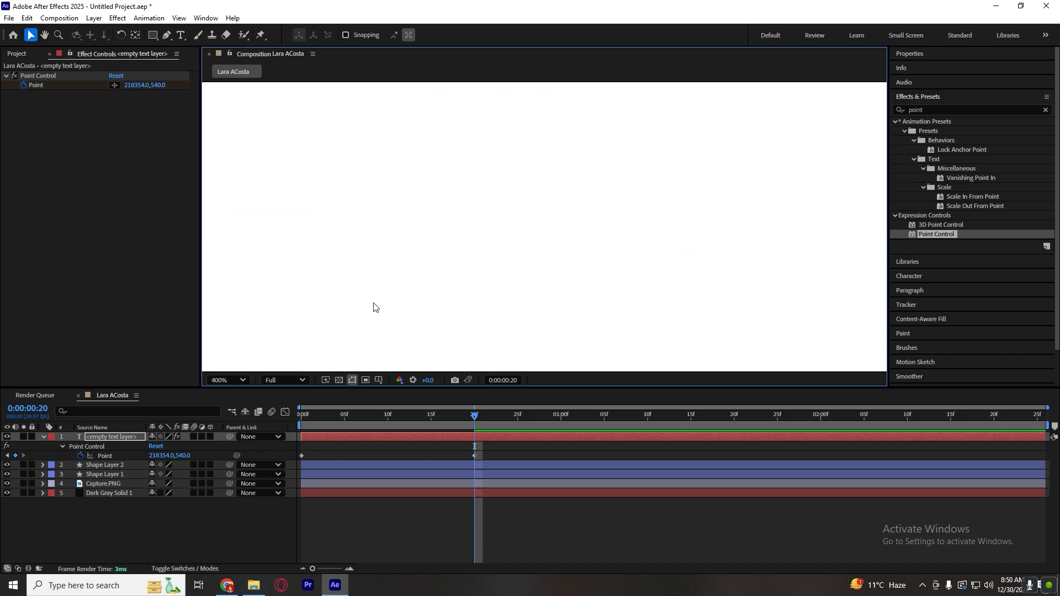
scroll(373, 307, "down", 4)
left_click(510, 269)
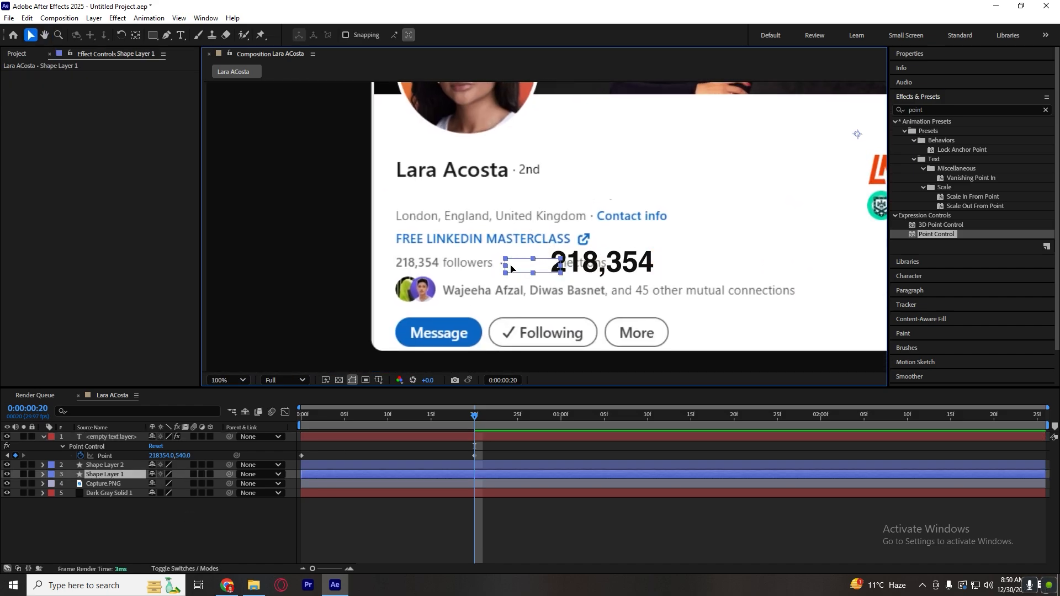
left_click_drag(511, 269, 418, 270)
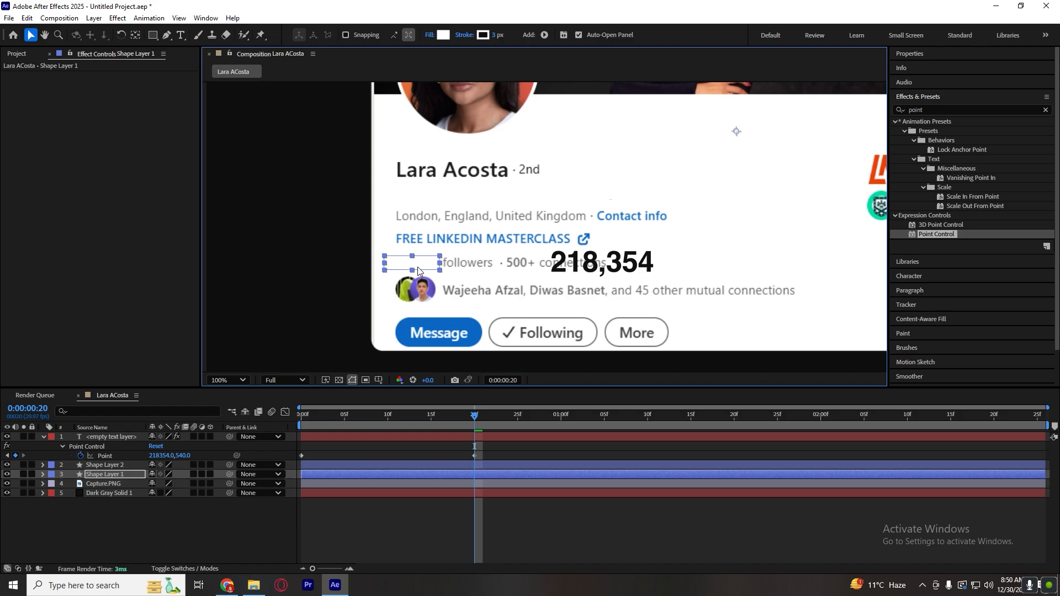
Place the counter text over the white cover shape and scale it down to fit in front of the word "followers".
left_click_drag(640, 278, 466, 278)
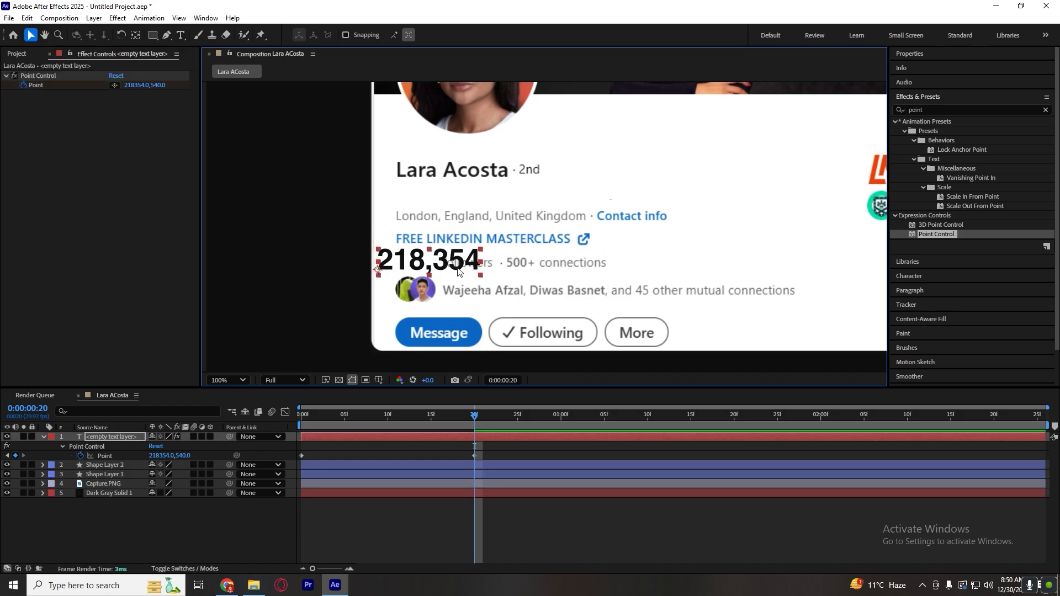
left_click_drag(480, 275, 440, 271)
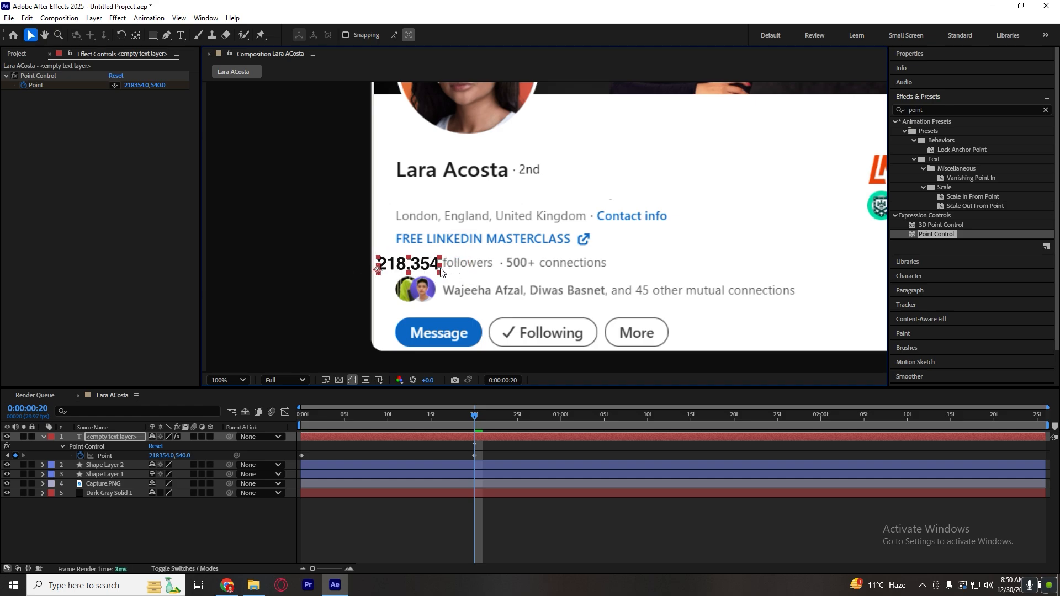
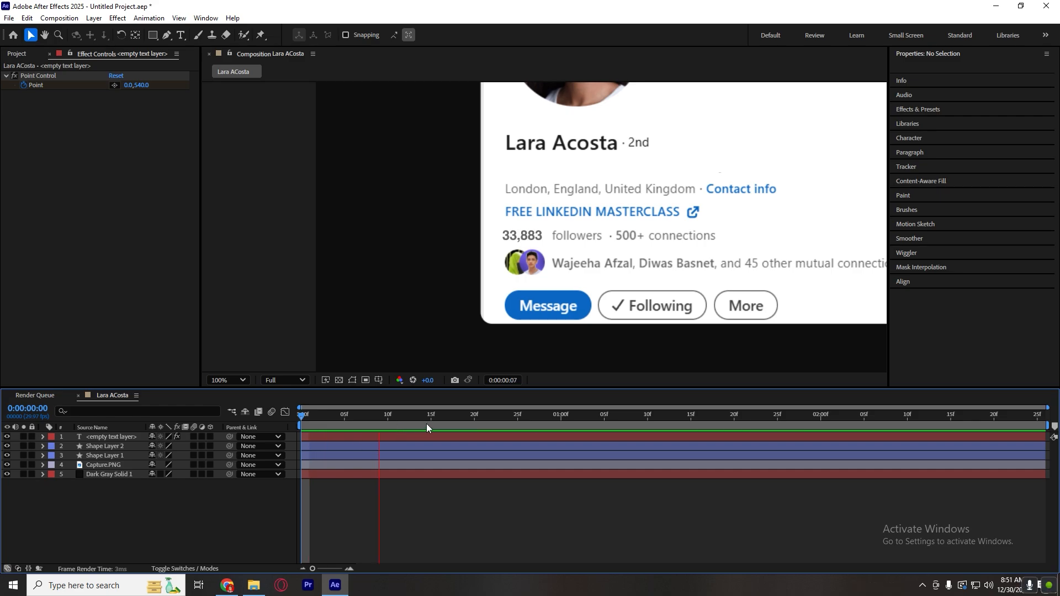
key("space")
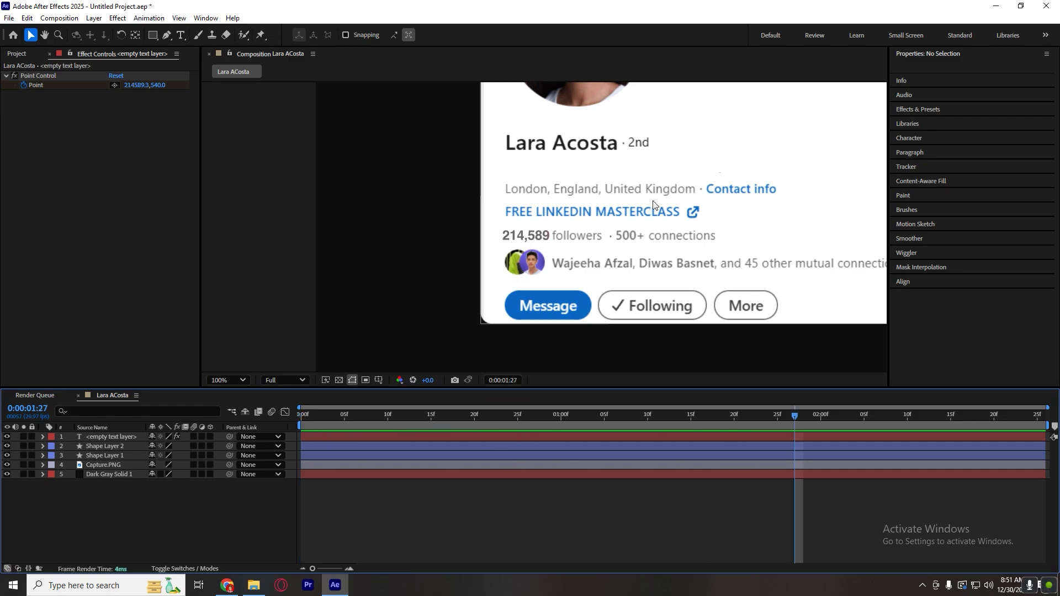
Play back the follower counter animation and return to the first frame.
scroll(558, 313, "down", 3)
scroll(558, 313, "up", 3)
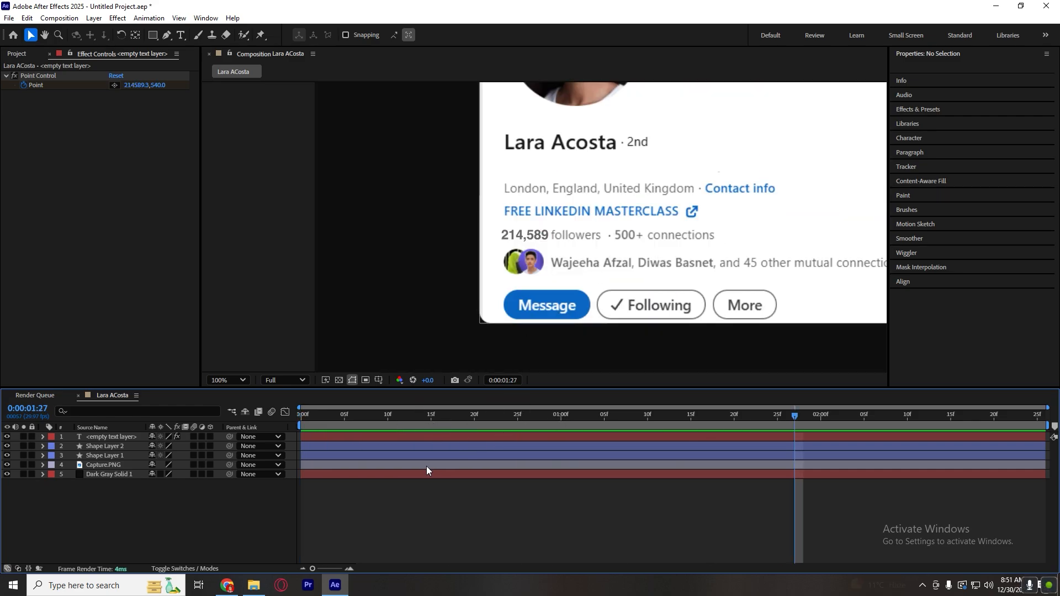
key("Home")
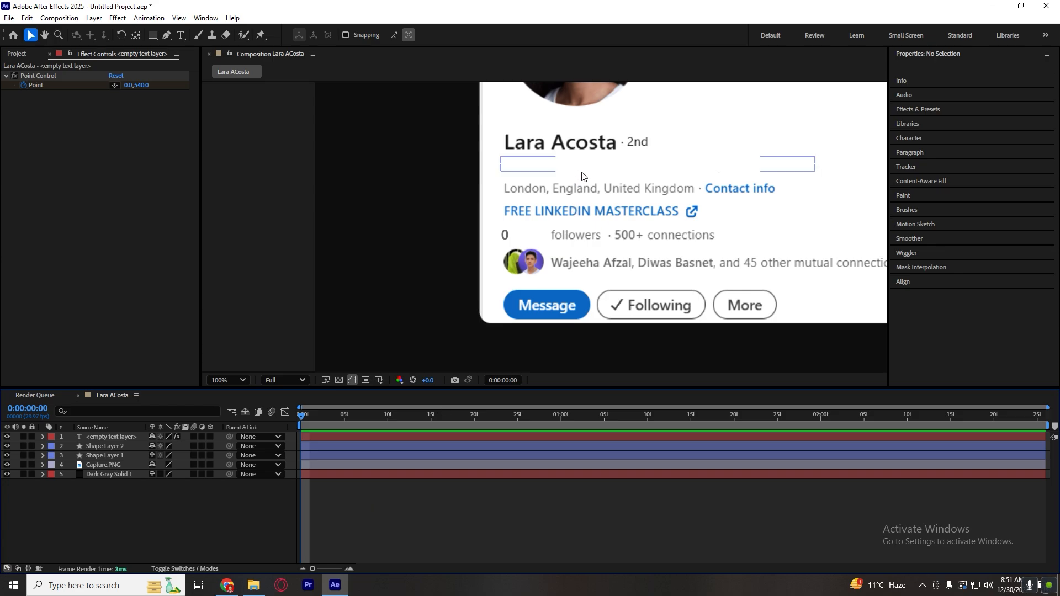
Center-align the counter text's paragraph and check it at frame 23.
left_click(504, 235)
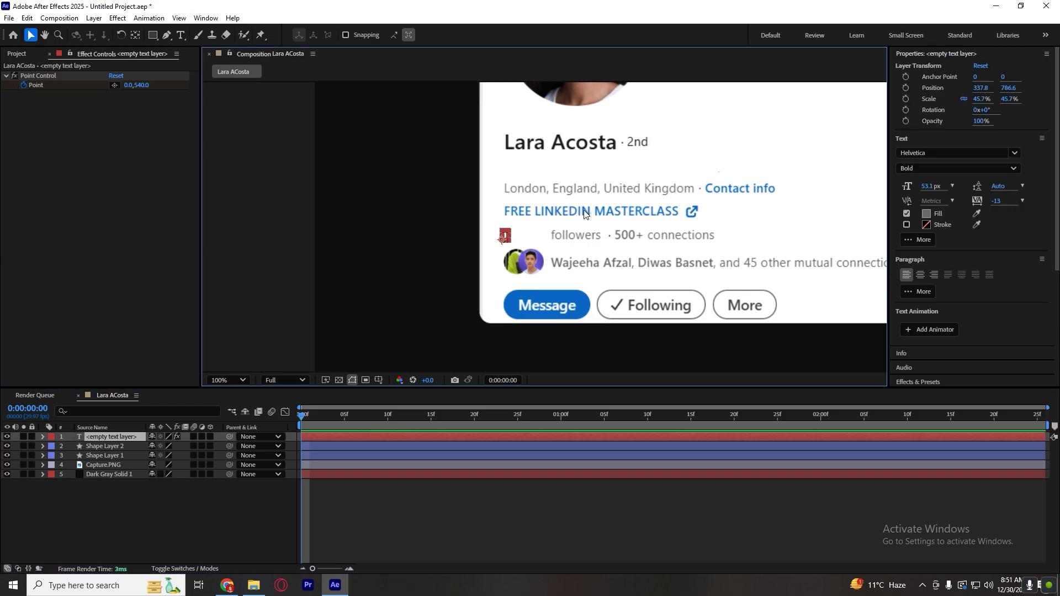
left_click(921, 277)
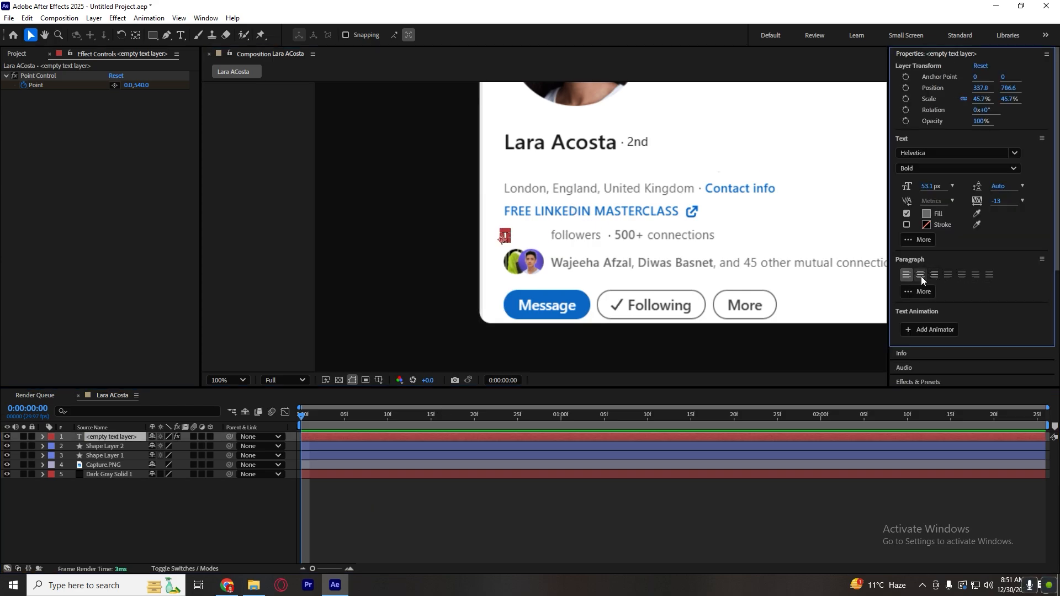
left_click(522, 506)
left_click(501, 416)
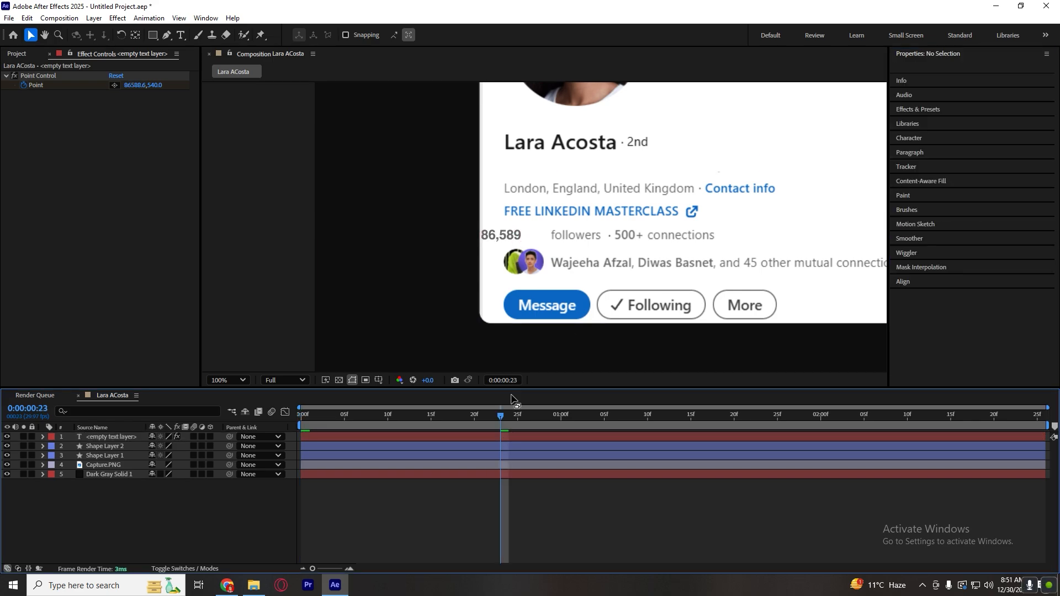
Move the centered counter text over the blank area in front of "followers", to about X 380.8, Y 786.6.
left_click(501, 238)
key("Home")
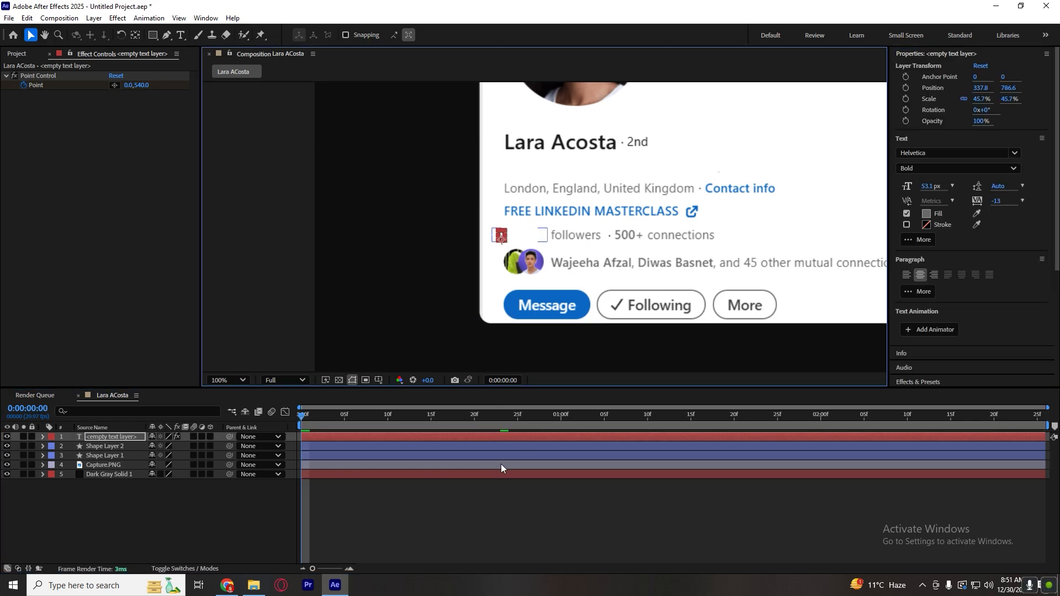
left_click(501, 467)
left_click(498, 437)
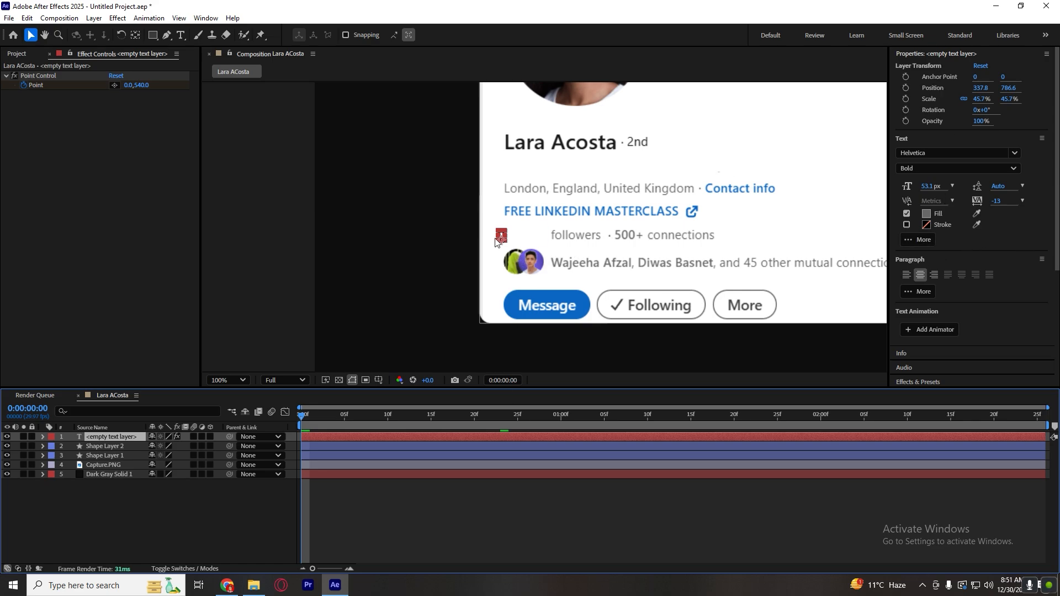
key("space")
left_click_drag(503, 234, 528, 237)
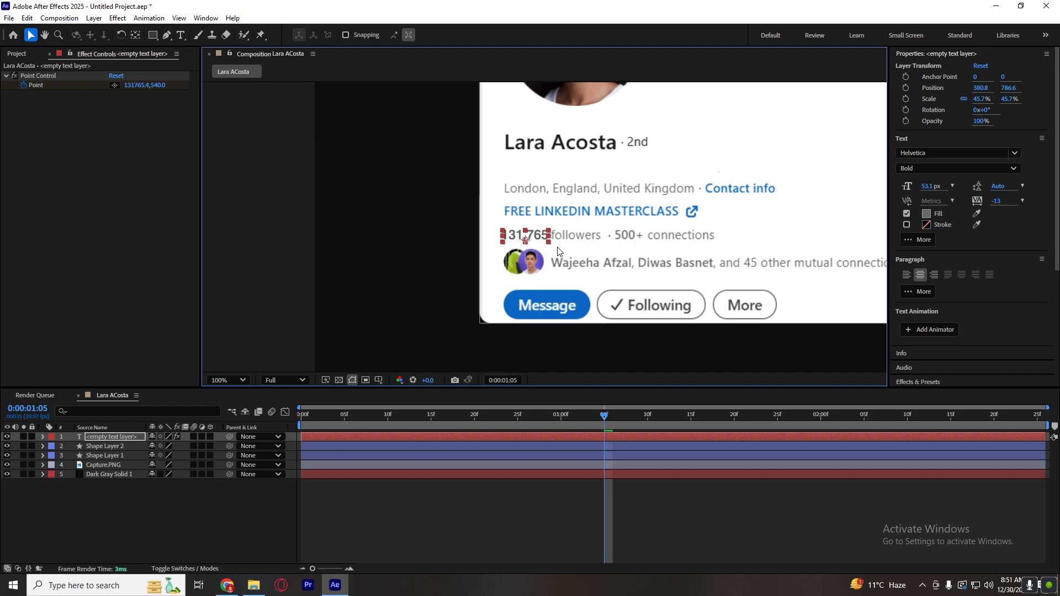
key("Left")
key("Left")
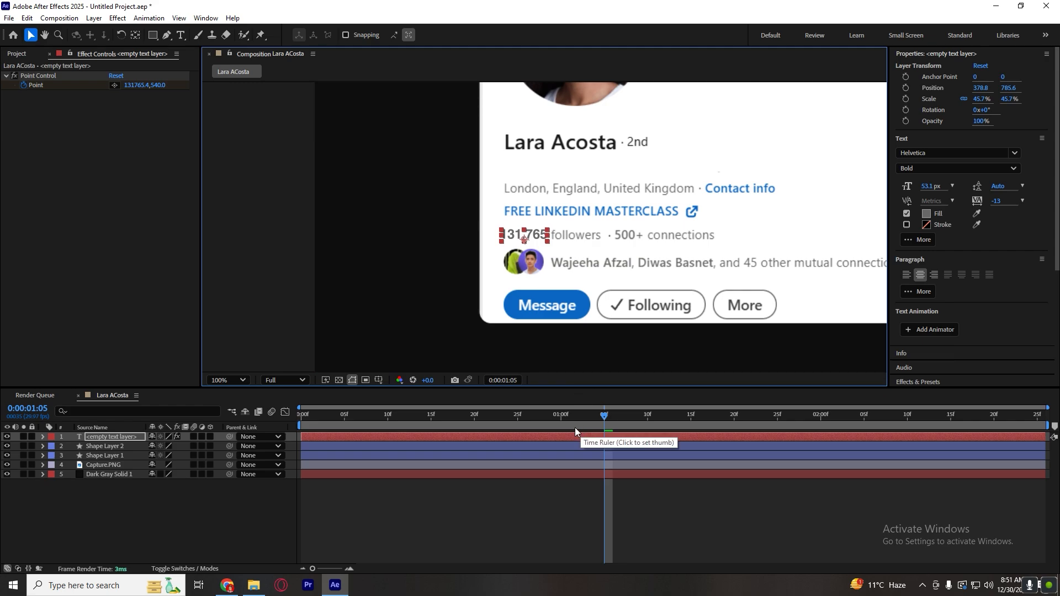
left_click(551, 522)
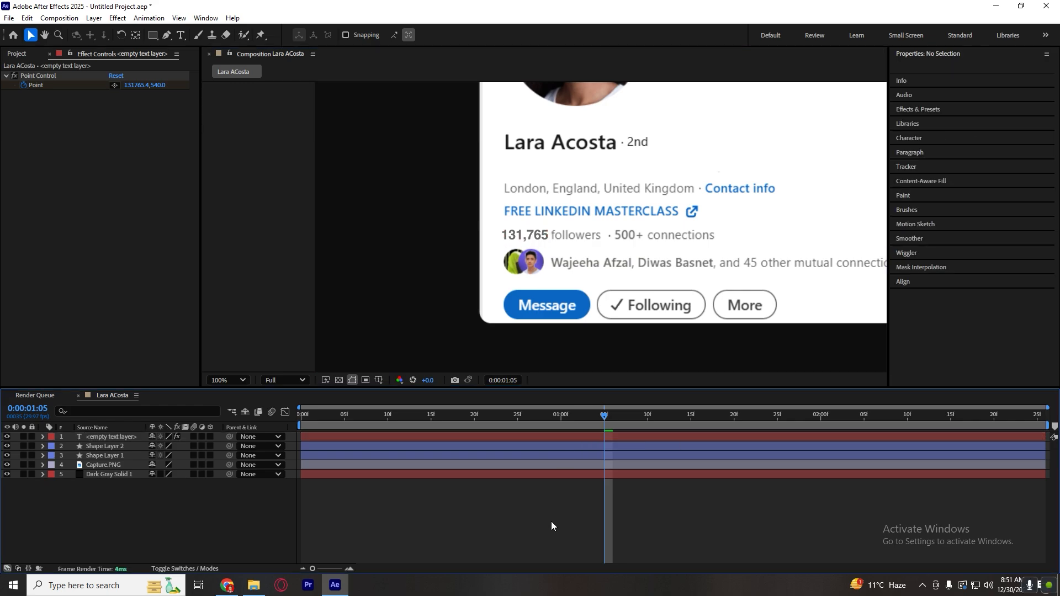
Set the counter text's font size to 52 px.
left_click(538, 239)
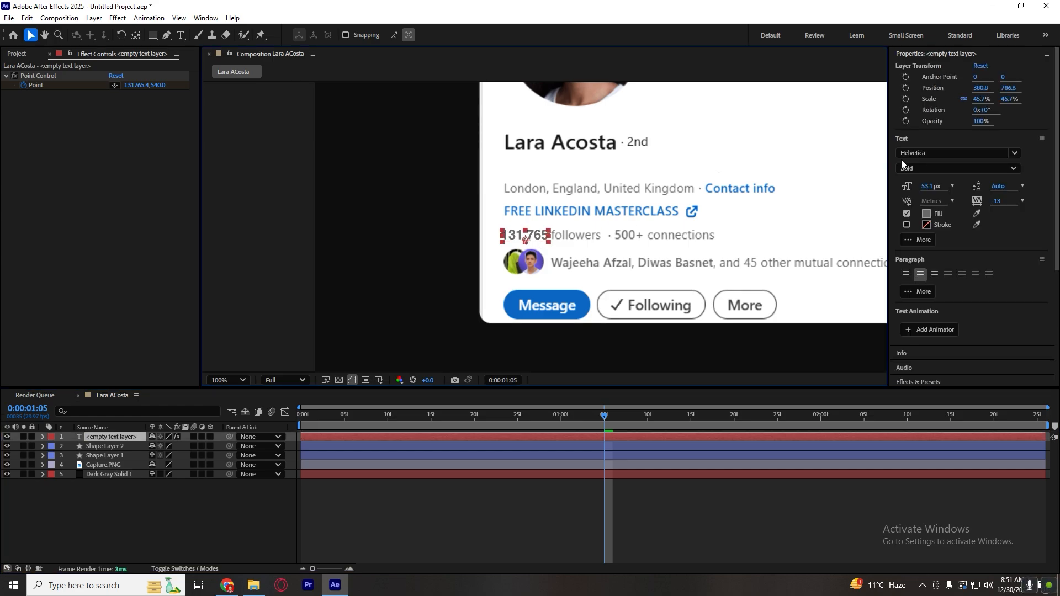
left_click(930, 186)
type("52")
key("Return")
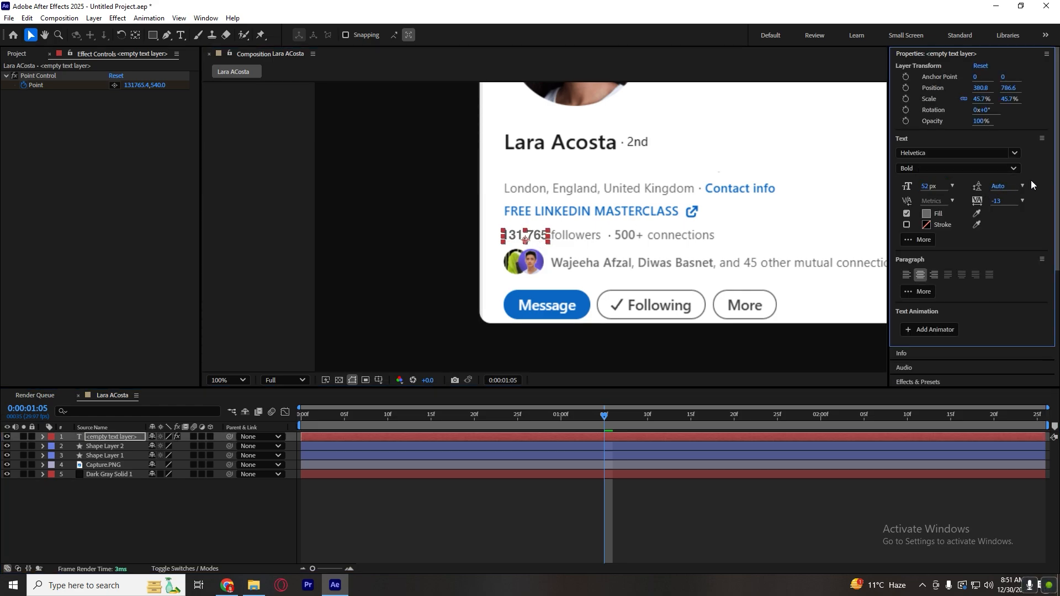
left_click(698, 491)
scroll(660, 313, "down", 1)
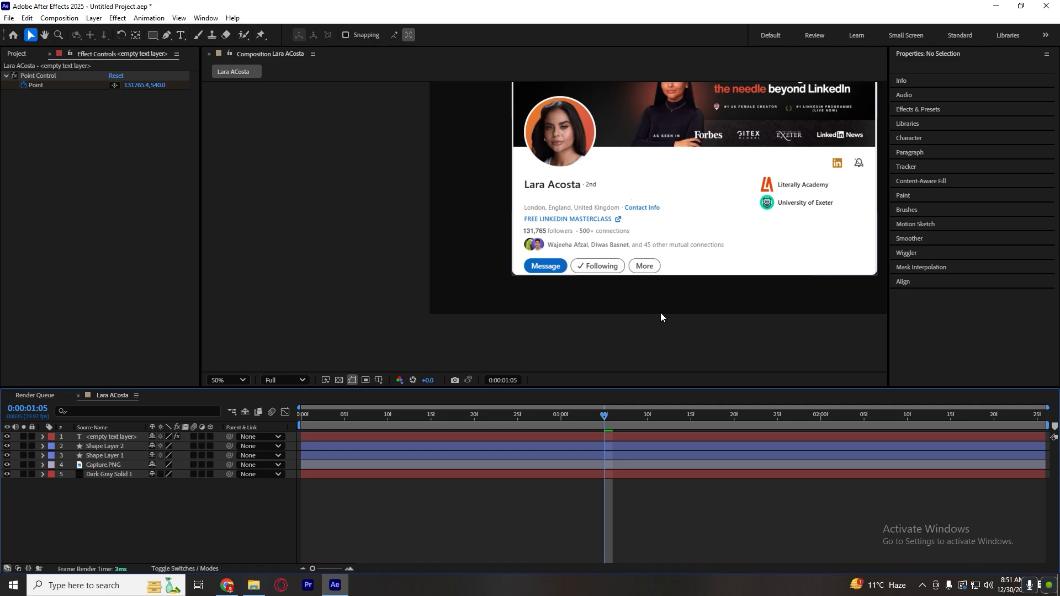
scroll(661, 313, "up", 1)
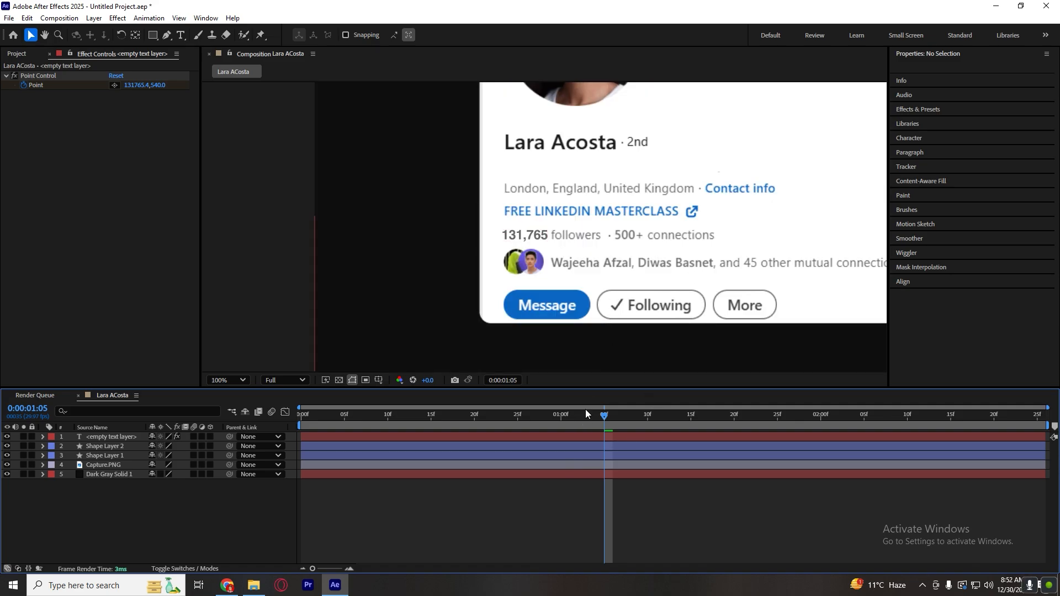
left_click(567, 437)
left_click(525, 497)
Switch to Chrome and copy the headline "New Masterclass JUST DROPPED 🎉 Link below!" from the LinkedIn profile.
left_click(227, 379)
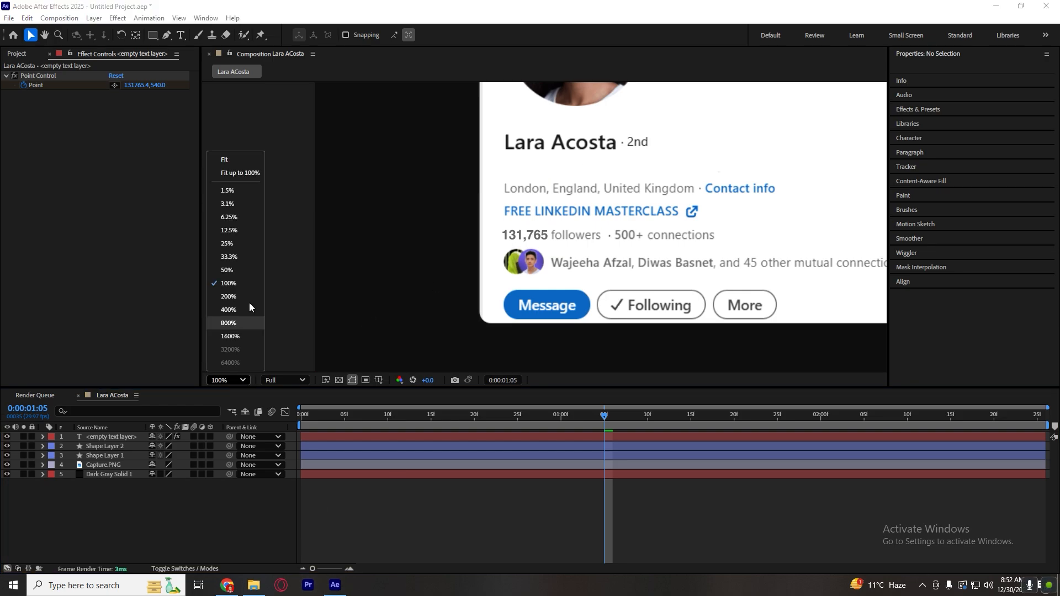
left_click(241, 161)
left_click(227, 585)
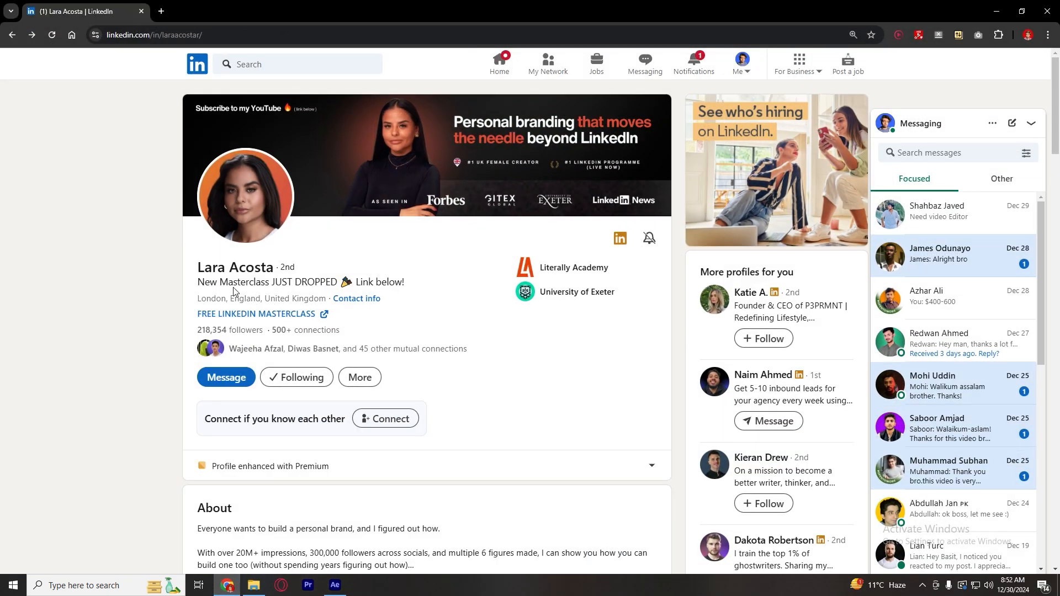
left_click_drag(199, 282, 406, 291)
key("ctrl+c")
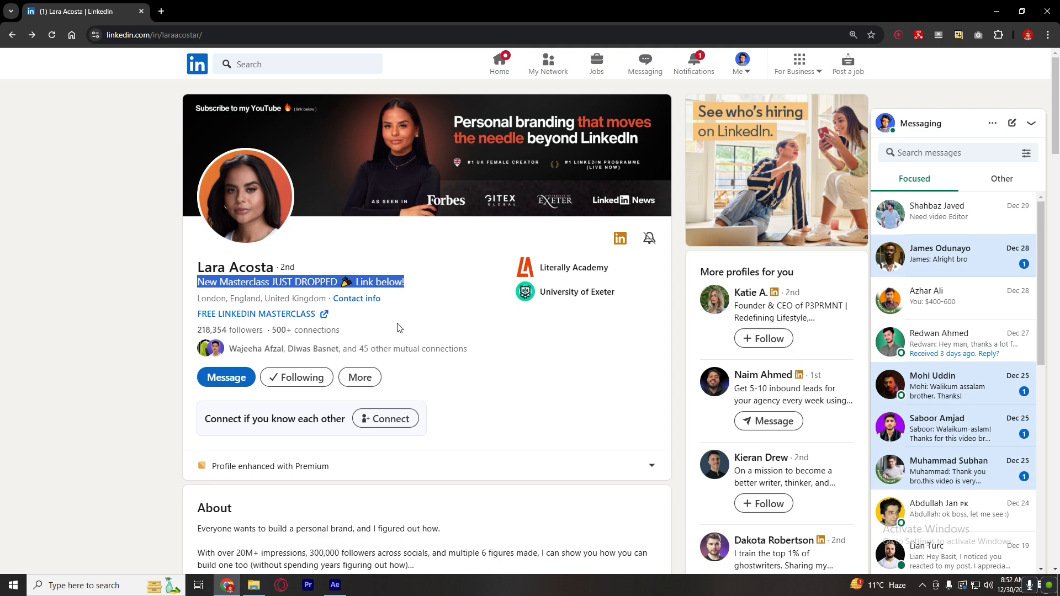
Switch back to After Effects and create a new text layer containing the copied headline.
left_click(334, 585)
left_click_drag(462, 419, 370, 424)
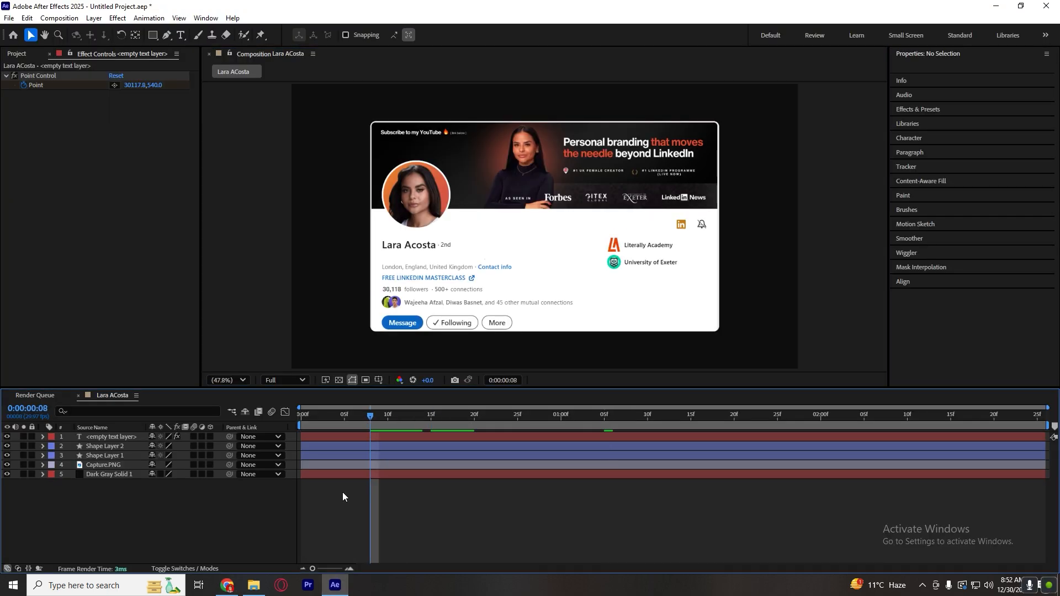
right_click(343, 497)
mouse_move(277, 363)
left_click(415, 376)
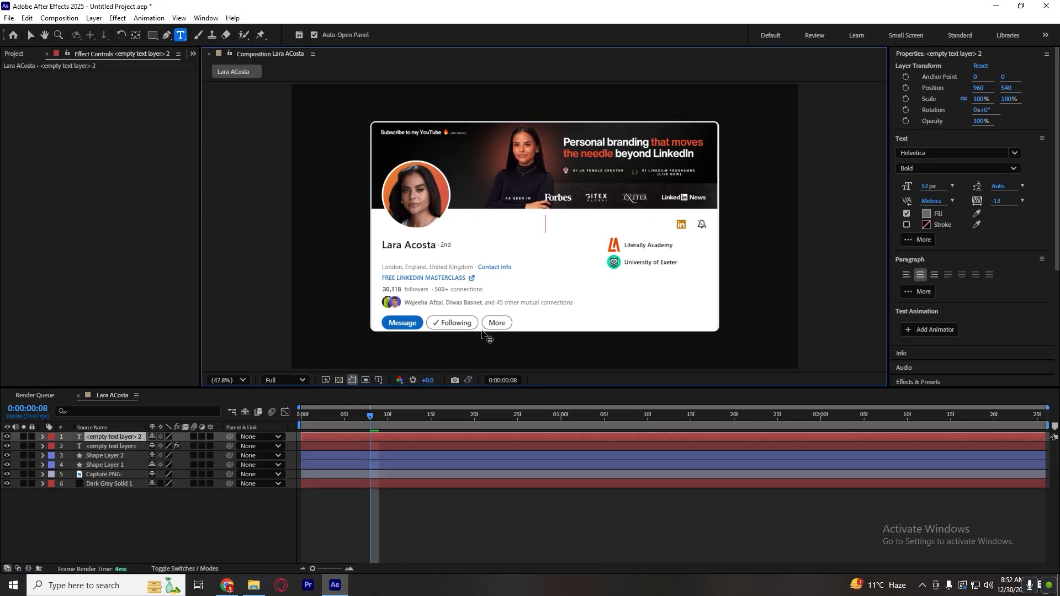
key("ctrl+v")
left_click(514, 497)
key("v")
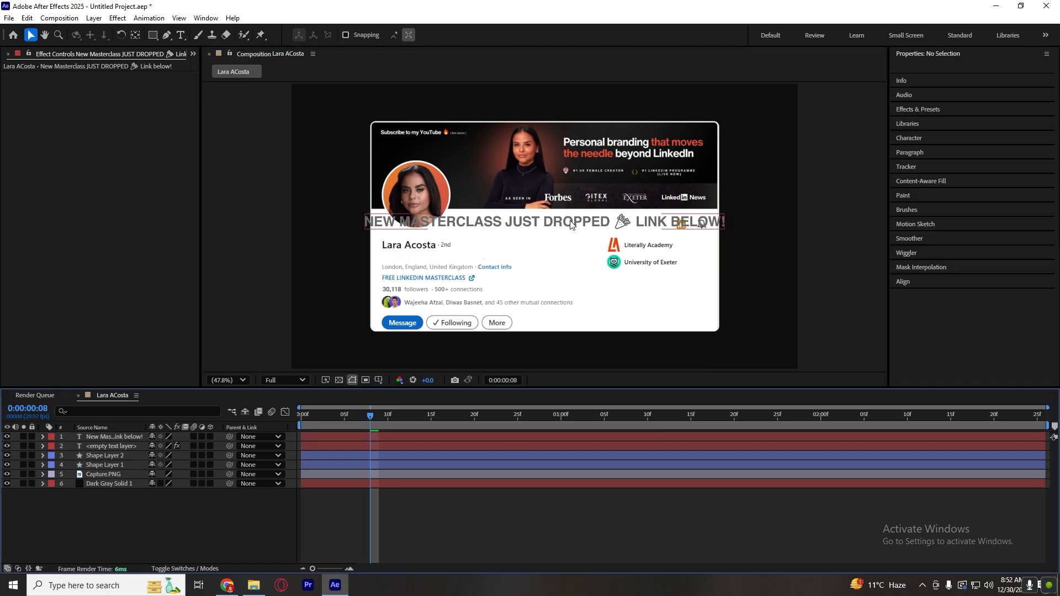
Set the headline's font size to 29 px and move it between the profile name and the location line.
left_click(570, 225)
left_click_drag(926, 188, 911, 186)
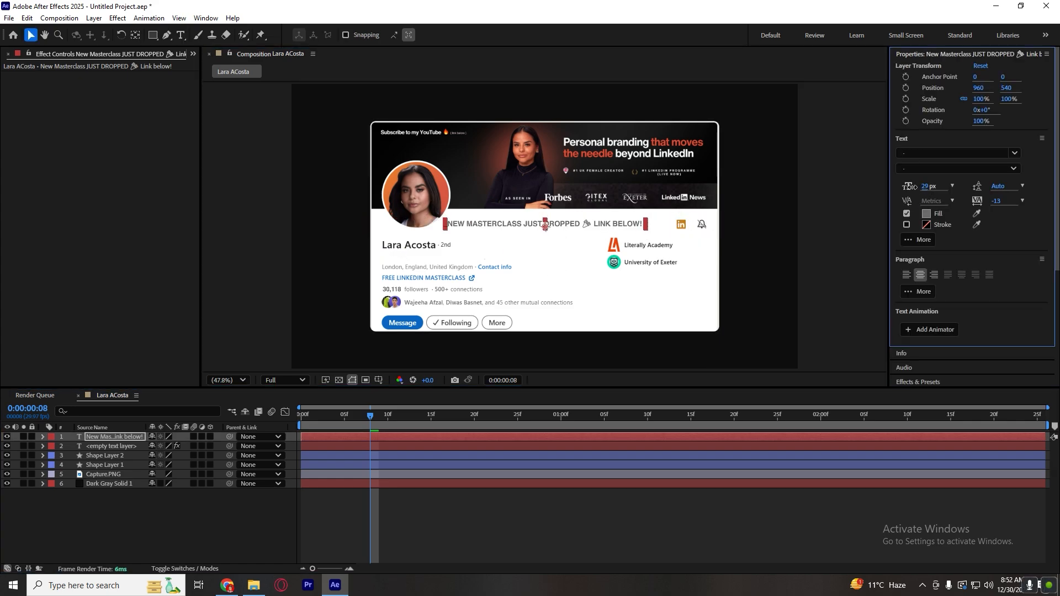
left_click_drag(569, 226, 507, 259)
key("Left")
key("Left")
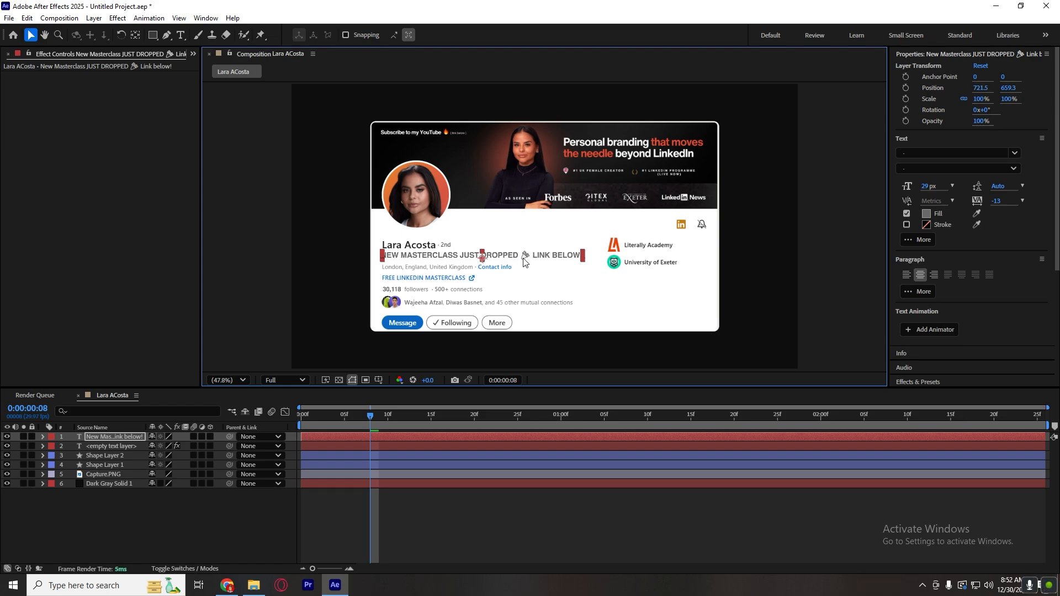
Delete the emoji from the headline and line the text up with the start of the profile name, about X 704.7, Y 665.6.
double_click(525, 259)
left_click(531, 256)
key("BackSpace")
key("BackSpace")
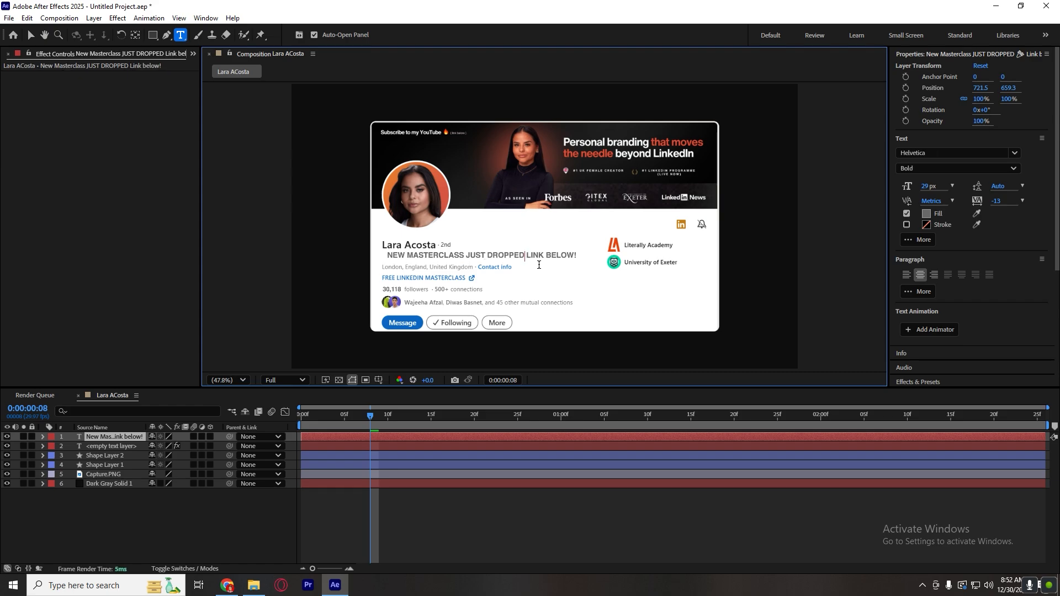
left_click(471, 500)
key("v")
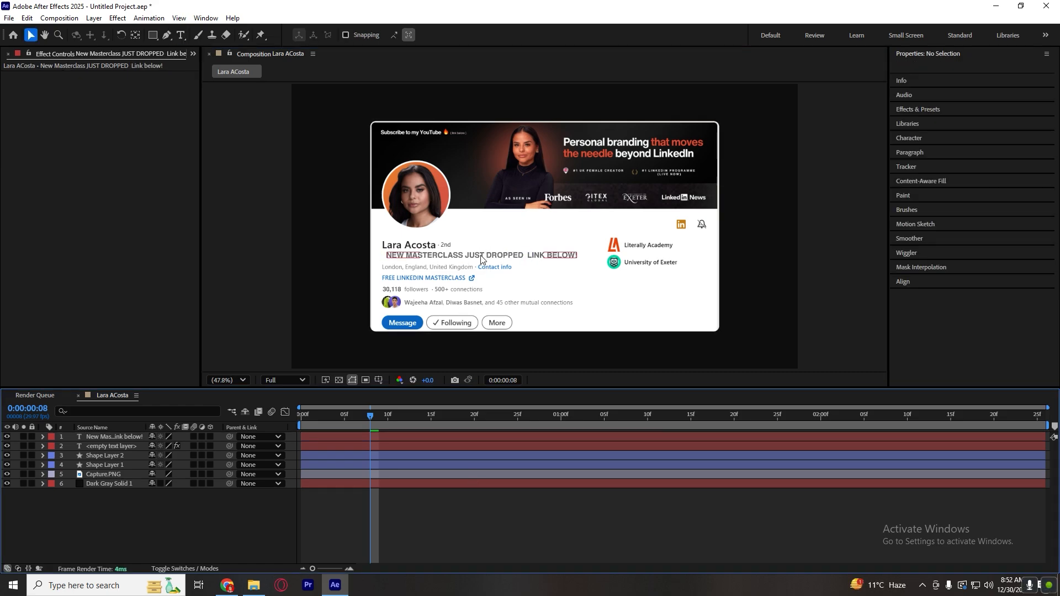
left_click_drag(482, 256, 478, 257)
left_click(470, 538)
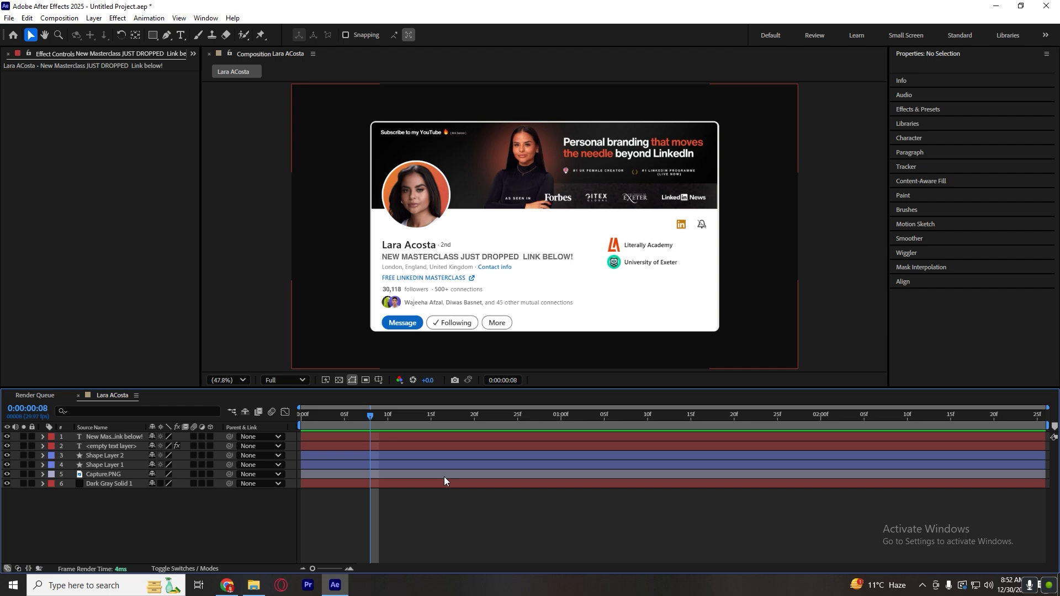
Compare the headline's styling with the original on the LinkedIn page in Chrome and return to After Effects.
left_click(469, 258)
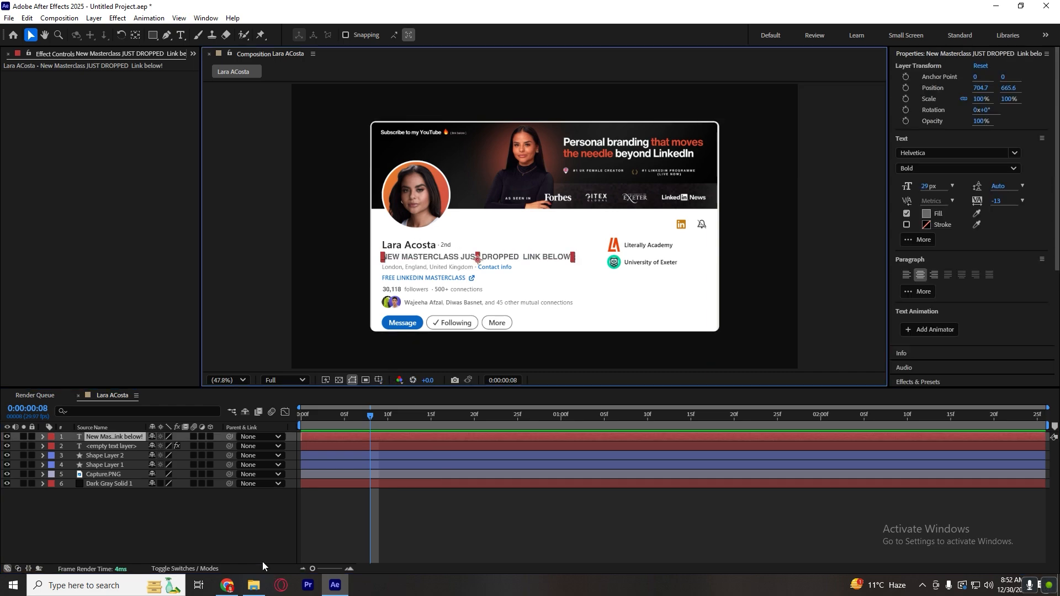
left_click(227, 584)
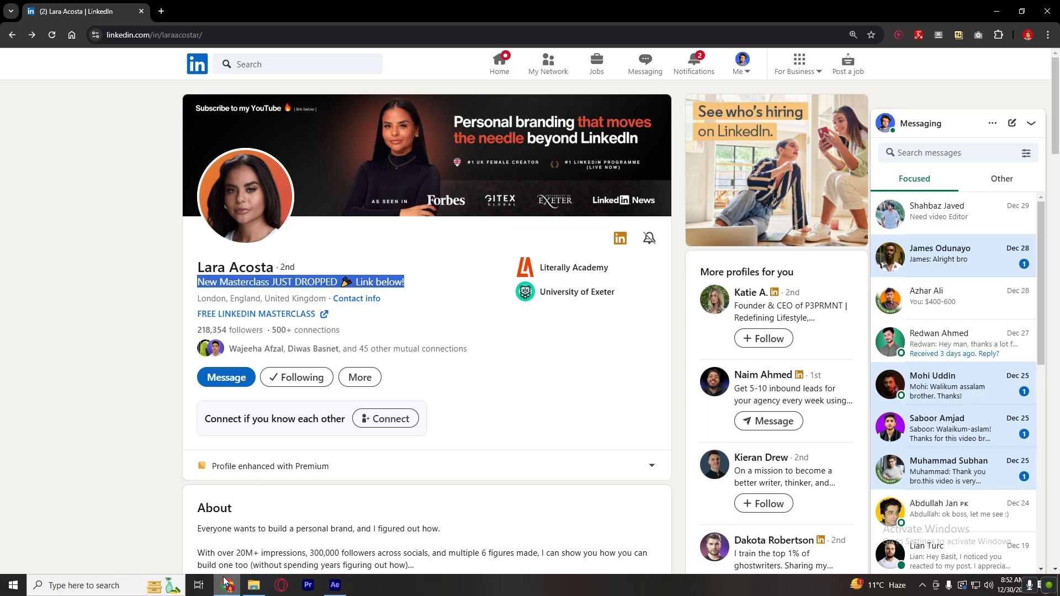
left_click(447, 330)
left_click(335, 585)
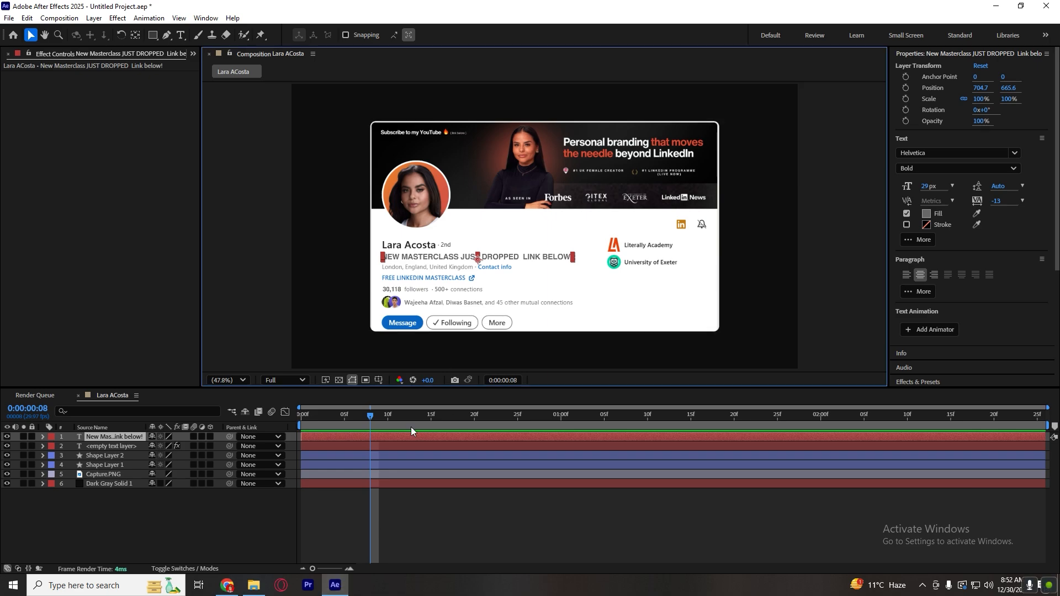
left_click(226, 584)
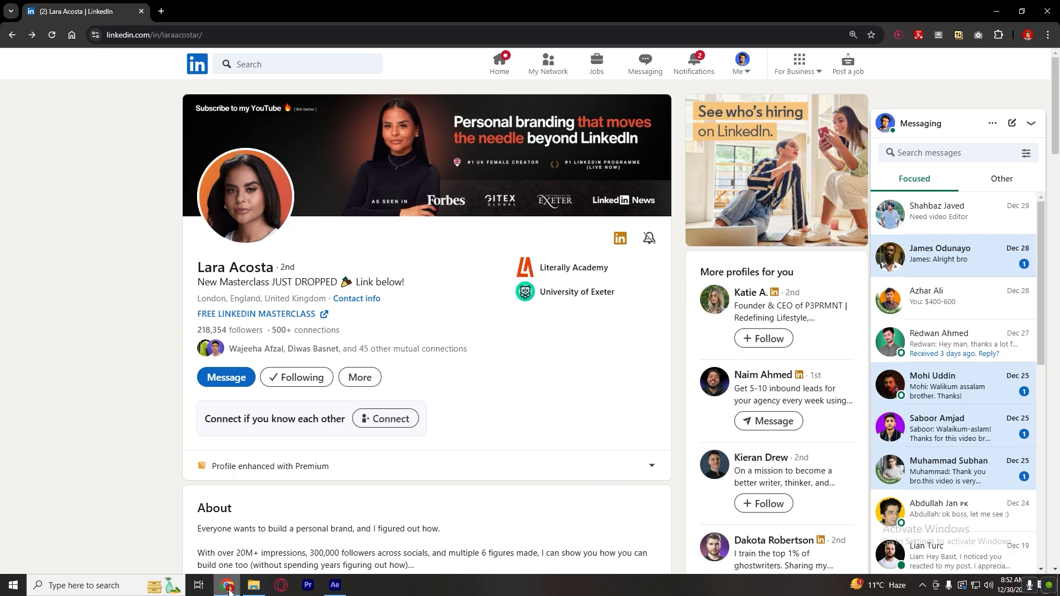
left_click(334, 584)
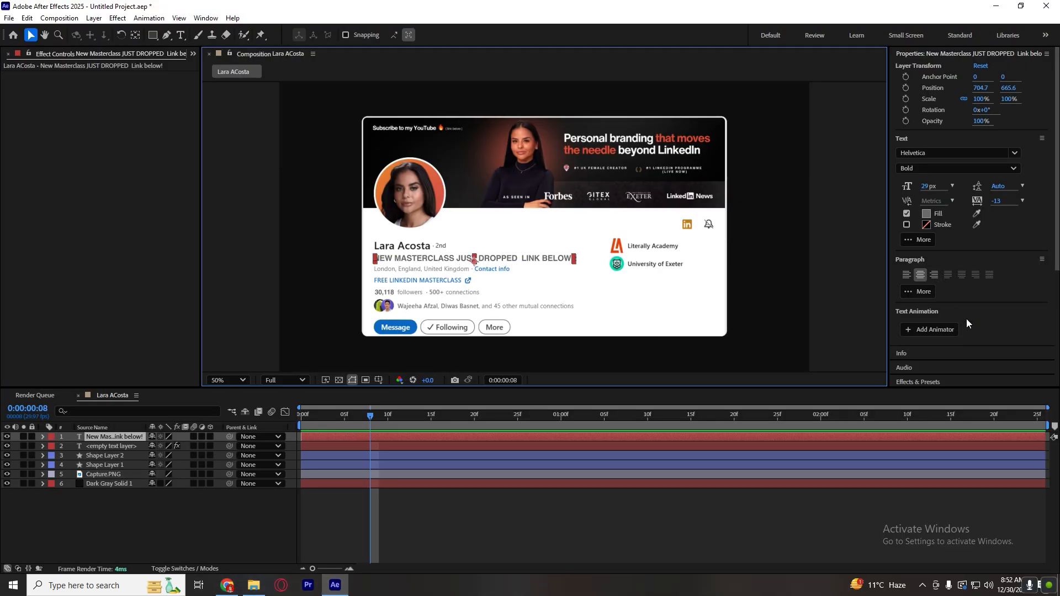
Turn off All Caps for the headline text.
scroll(970, 326, "down", 5)
scroll(961, 249, "up", 4)
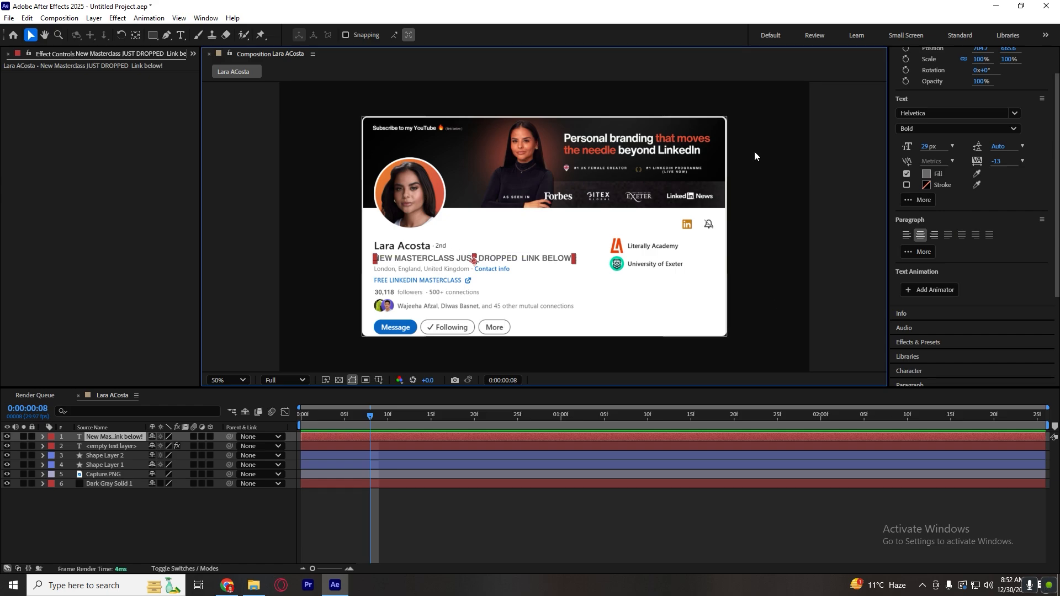
scroll(987, 102, "up", 3)
left_click(962, 53)
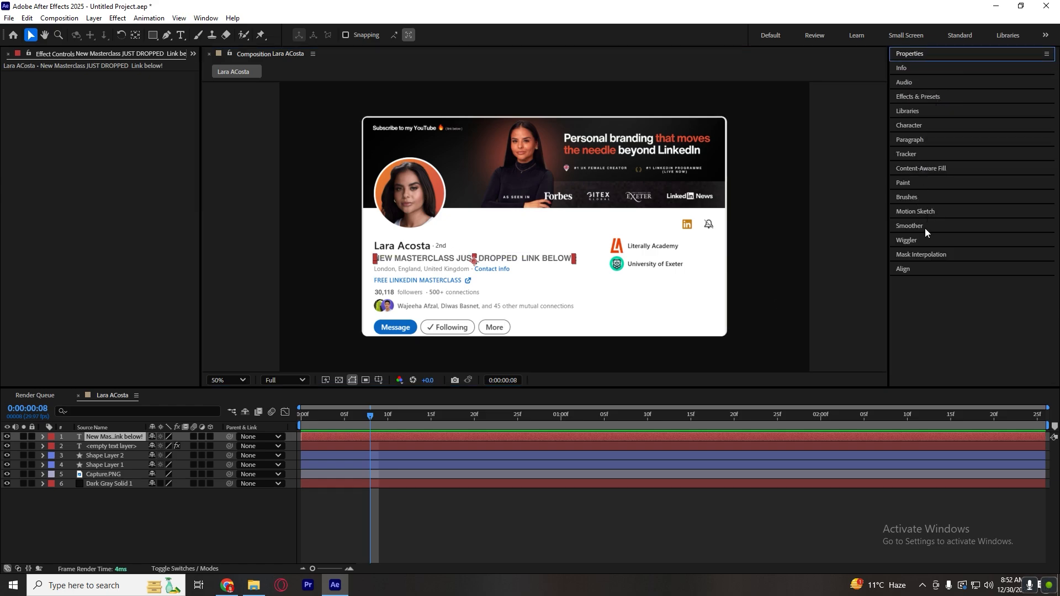
left_click(932, 124)
left_click(938, 245)
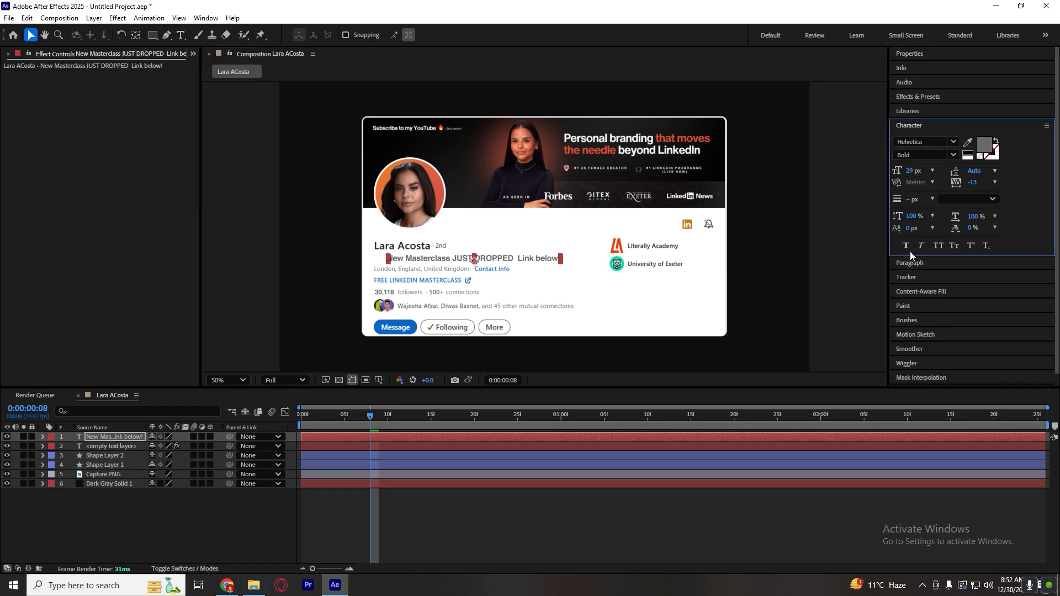
left_click(520, 474)
left_click(469, 260)
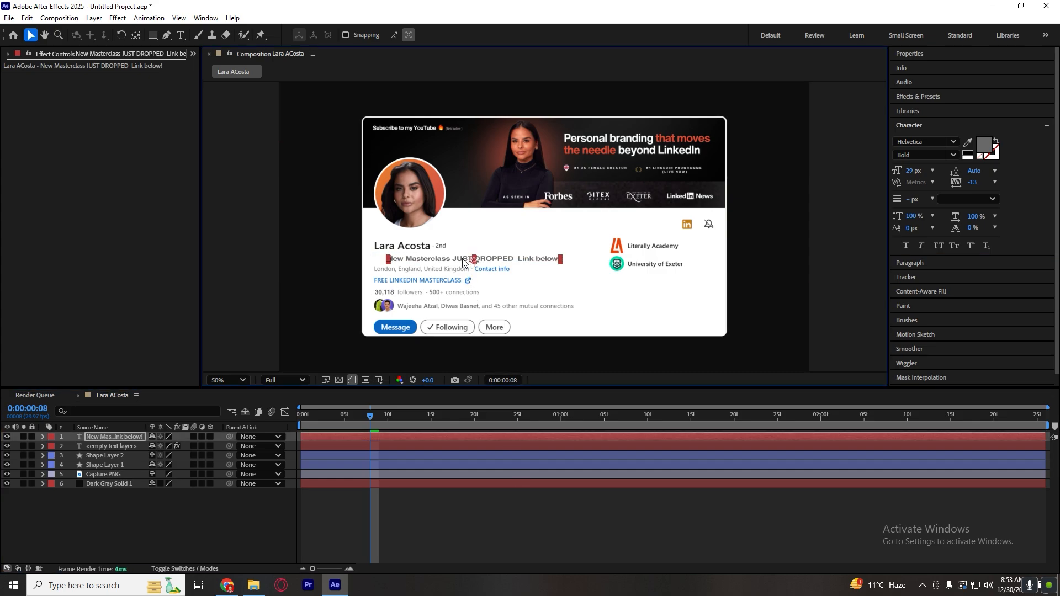
Move the headline left to the start of the profile name and fill it with the dark colour sampled from that name.
left_click_drag(495, 258, 482, 258)
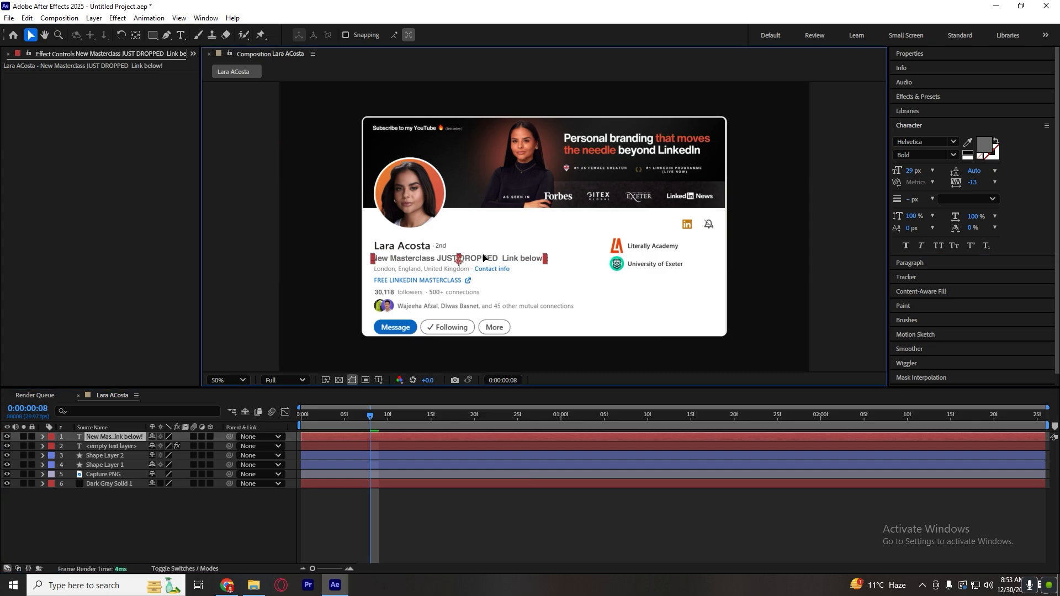
key("period")
key("period")
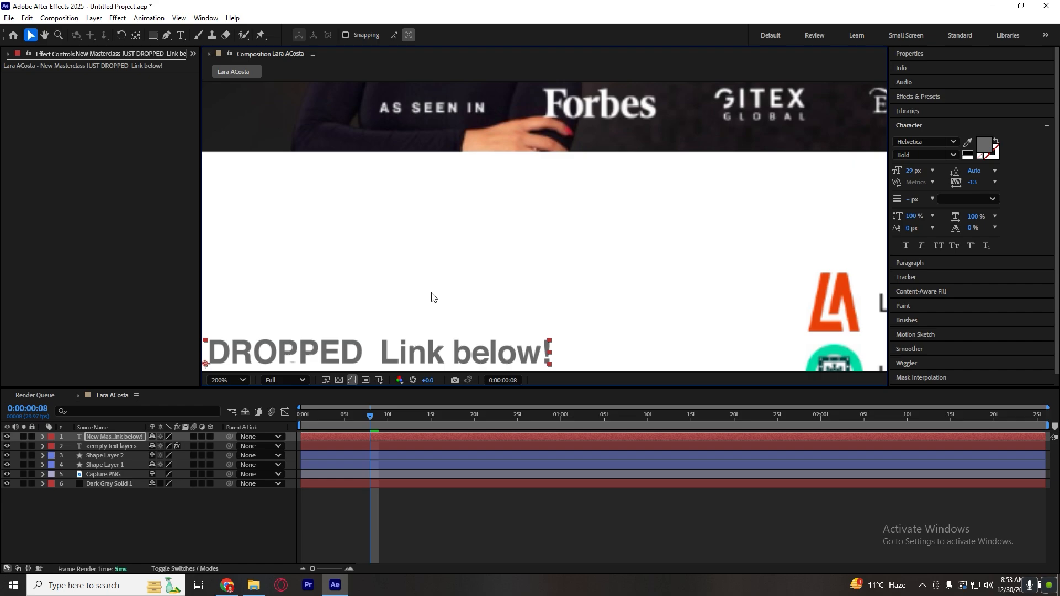
left_click_drag(432, 299, 707, 162)
key("v")
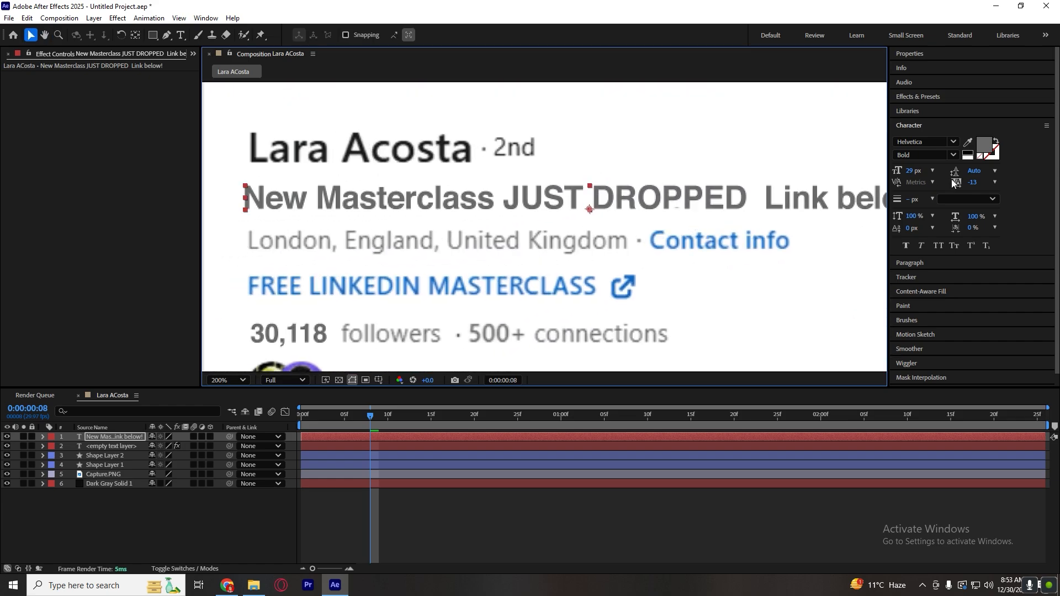
left_click(967, 142)
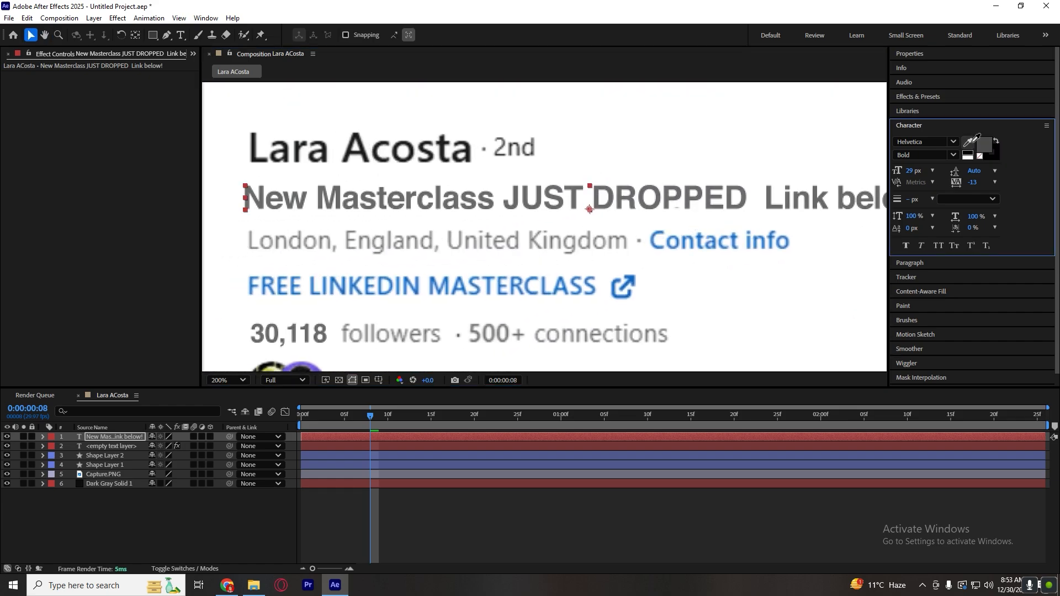
left_click(256, 145)
Nudge the headline's position so its first letter lines up with the start of the profile name.
left_click(413, 516)
left_click(461, 202)
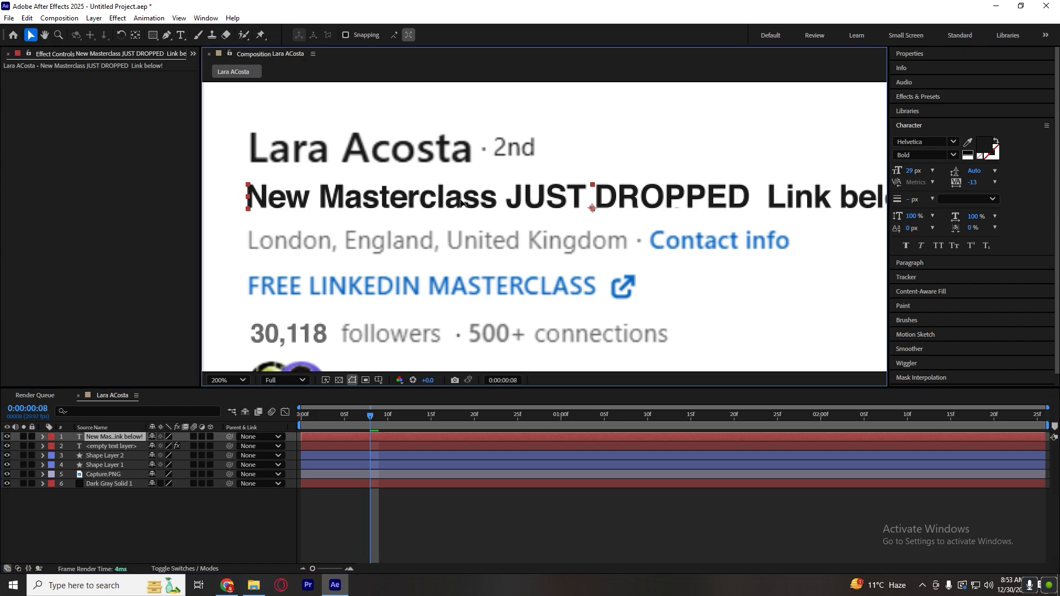
key("Right")
key("Right")
key("Right")
key("Right")
key("Right")
key("Up")
key("Up")
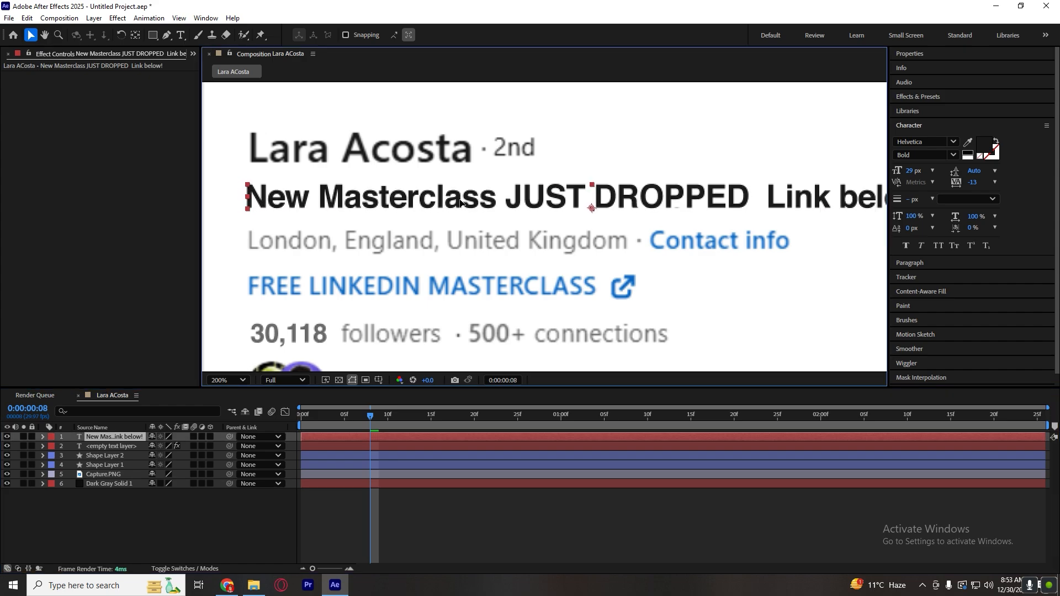
key("Right")
key("Right")
key("Right")
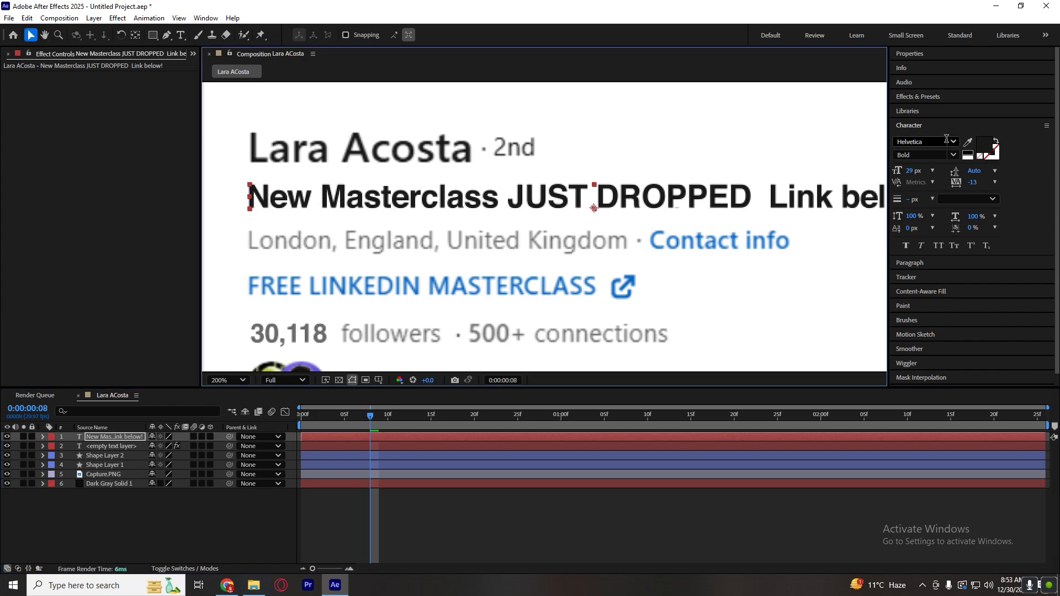
Compare the headline with the LinkedIn page in Chrome, and in After Effects set its font to Montserrat Regular.
left_click(228, 587)
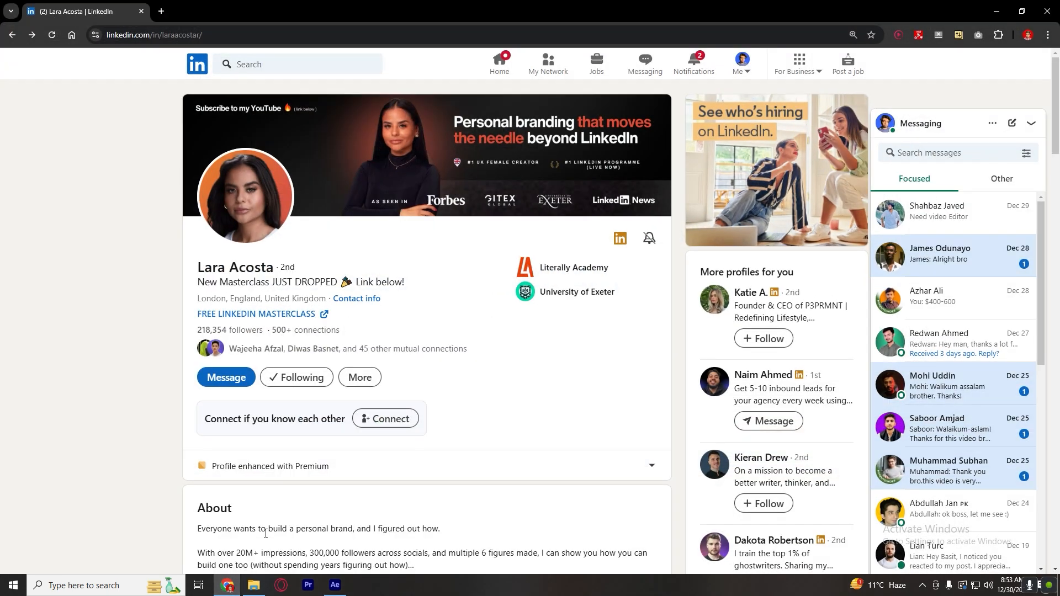
left_click(336, 585)
left_click(938, 142)
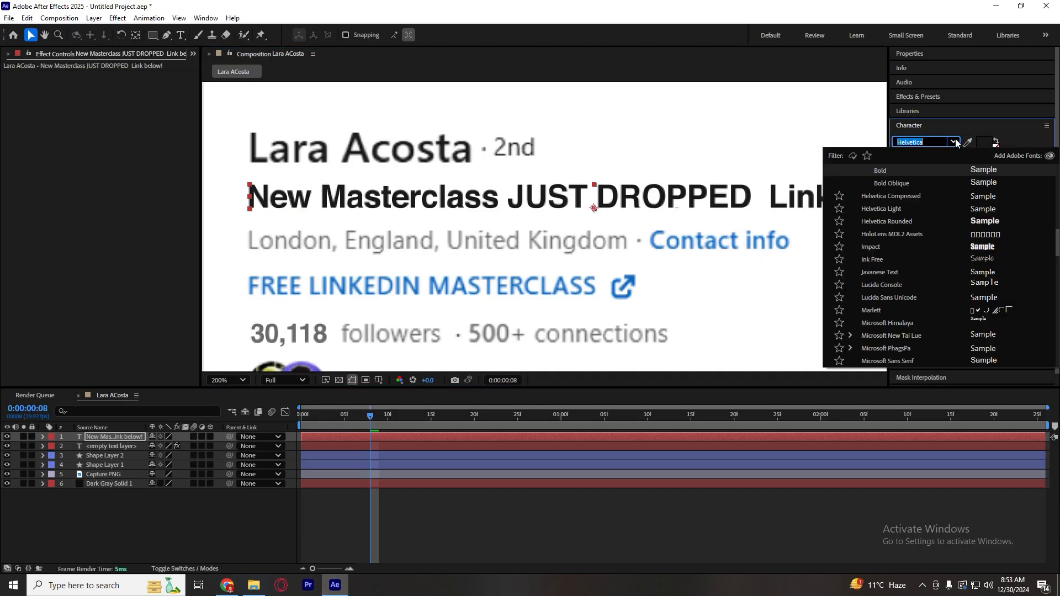
type("mont")
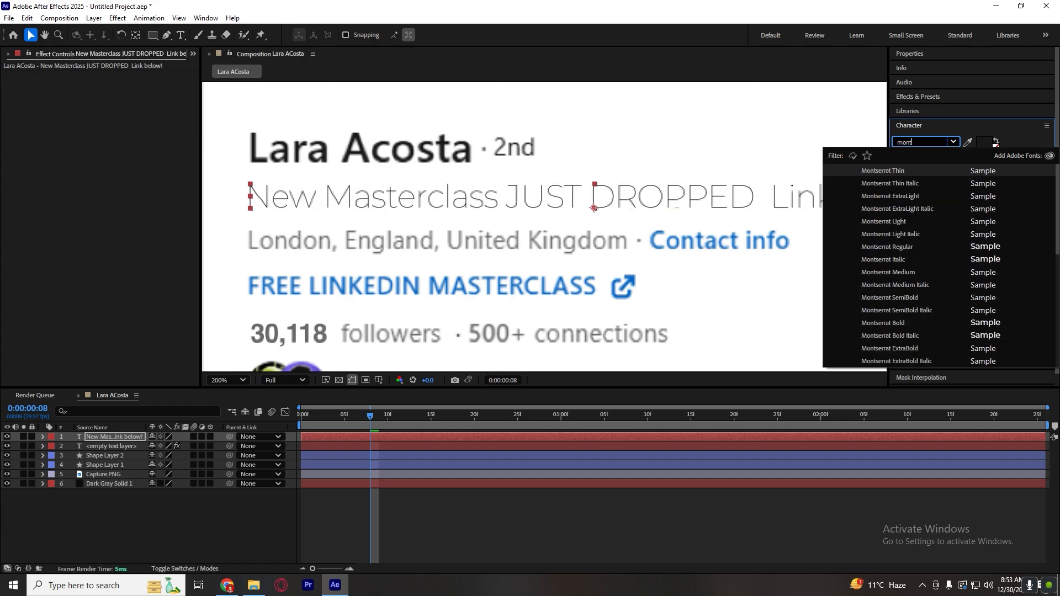
left_click(909, 272)
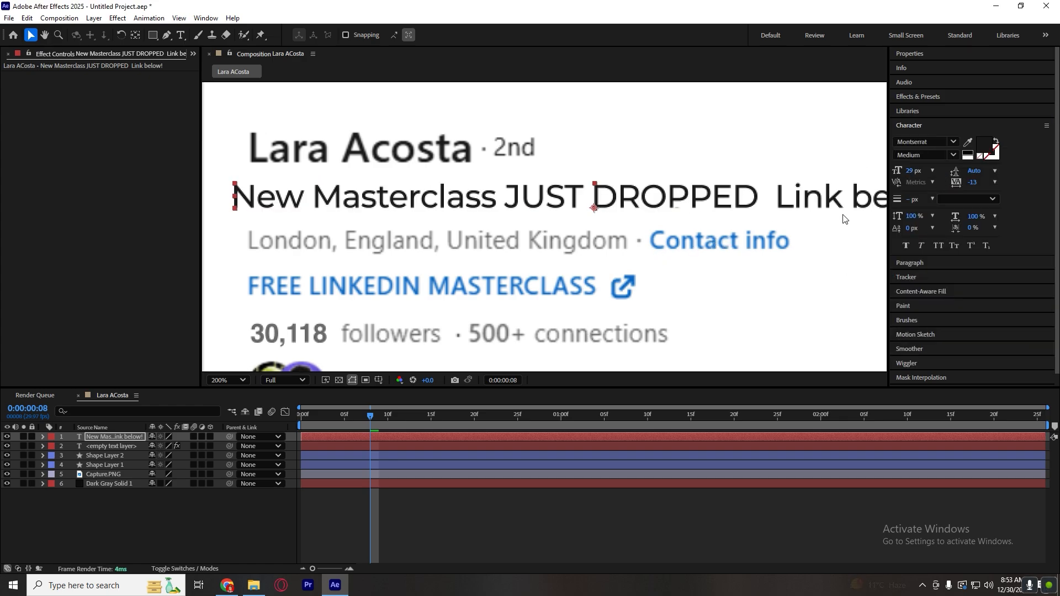
left_click(953, 155)
left_click(906, 252)
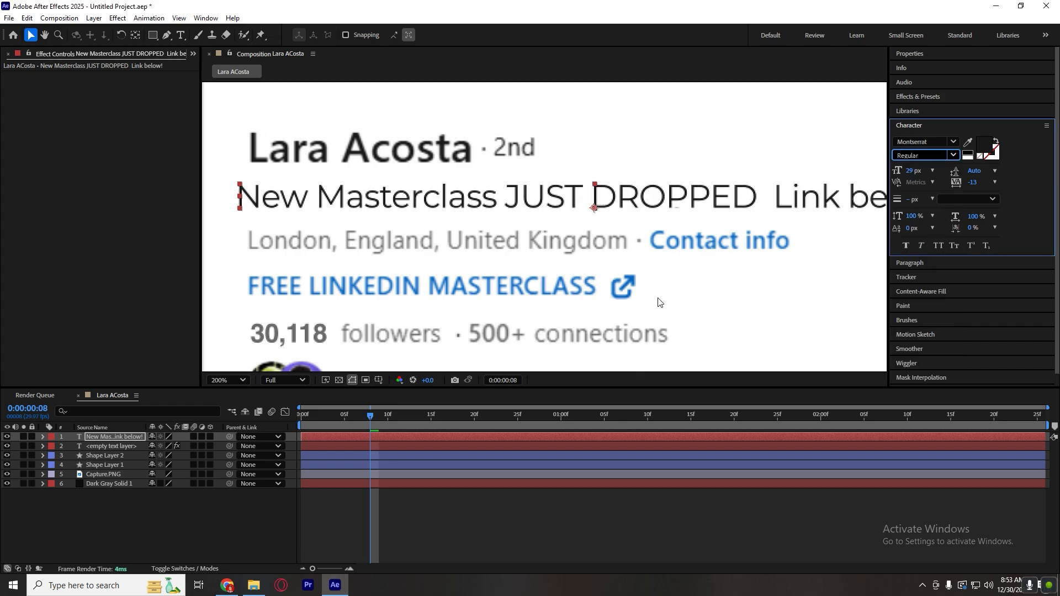
Shift the Montserrat headline right to line it up with the start of the profile name.
key("comma")
left_click_drag(539, 213, 544, 212)
left_click(418, 508)
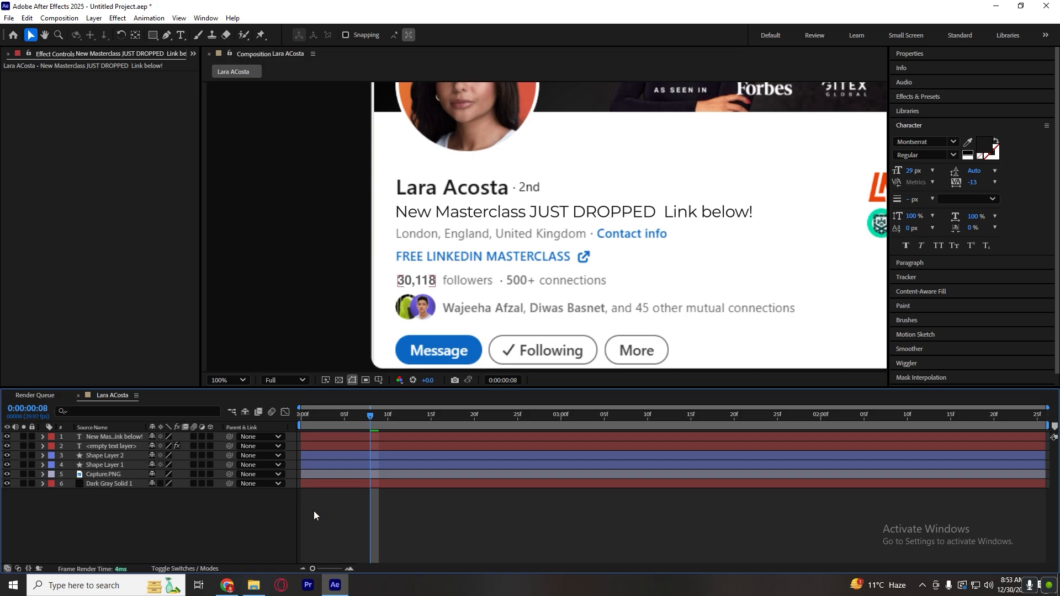
Check the headline on the LinkedIn page in Chrome again and try the Tahoma Regular font in After Effects.
left_click(227, 585)
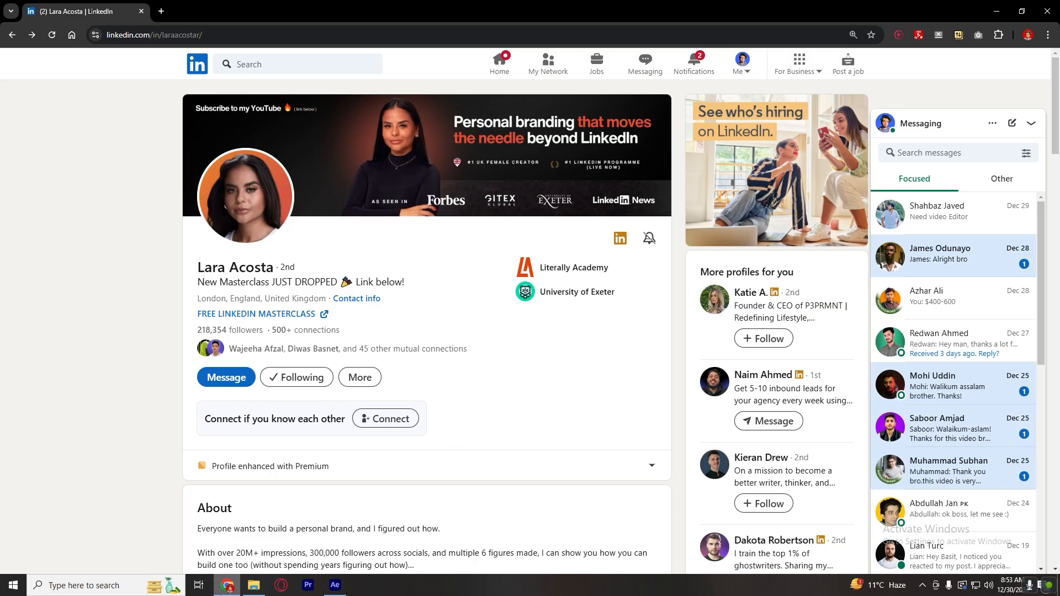
left_click(334, 585)
left_click(941, 143)
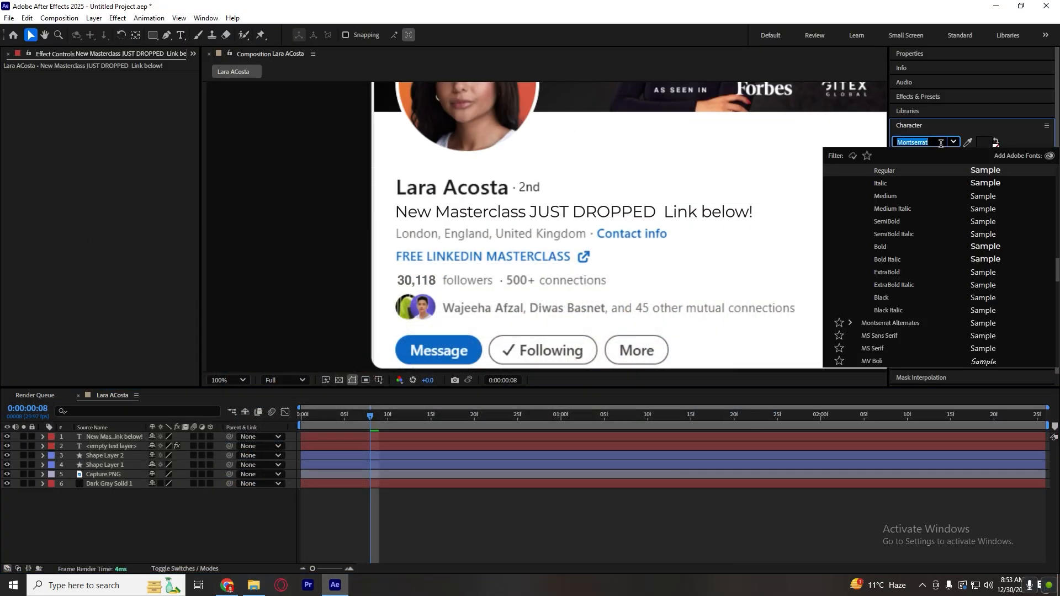
type("tahoma")
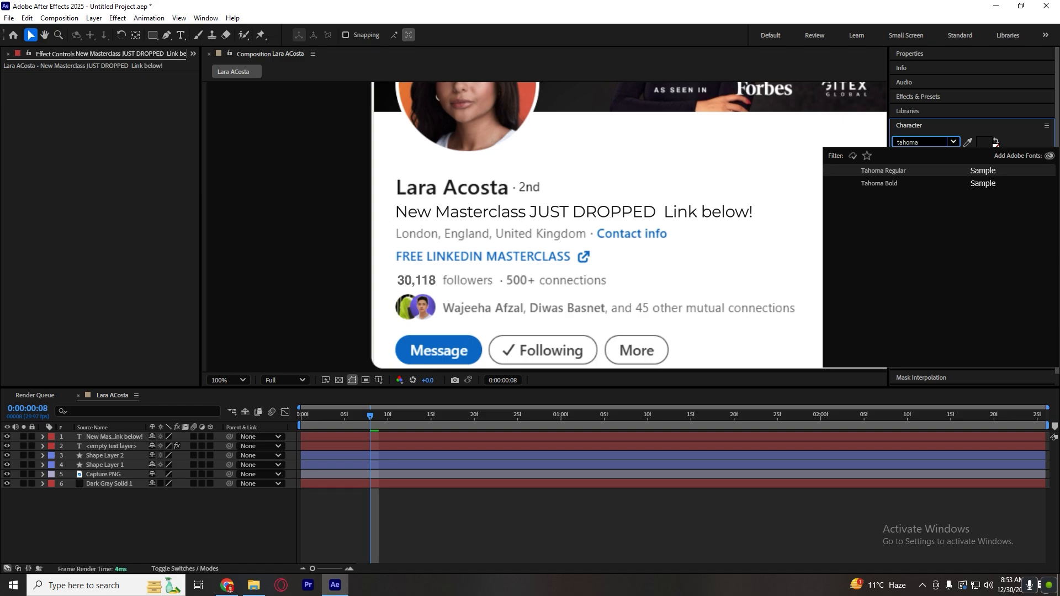
left_click(888, 171)
left_click(679, 212)
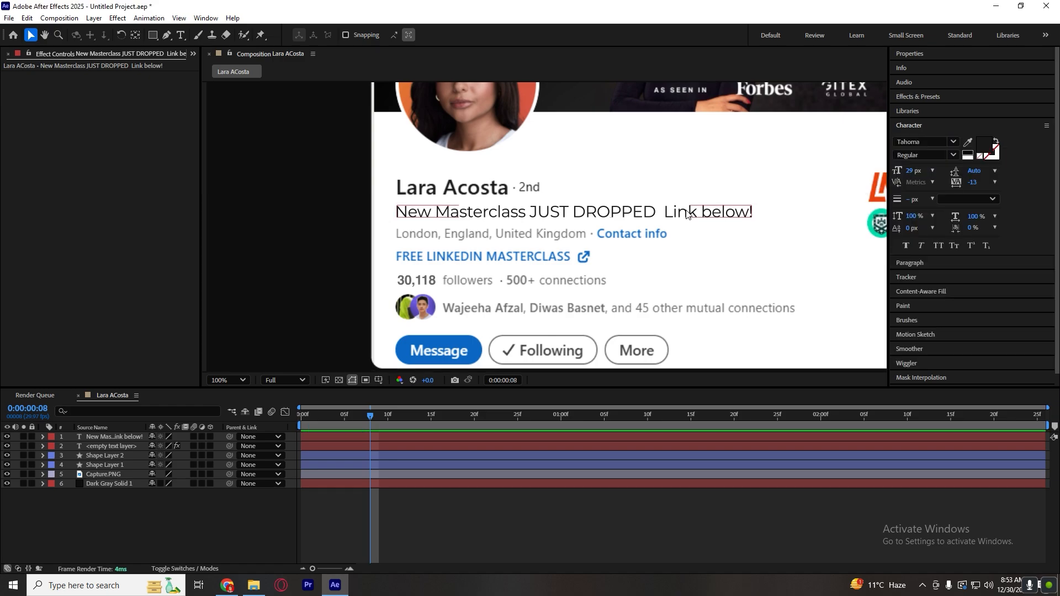
Undo the latest headline edits and redo them to restore the aligned position.
key("ctrl+z")
key("ctrl+z")
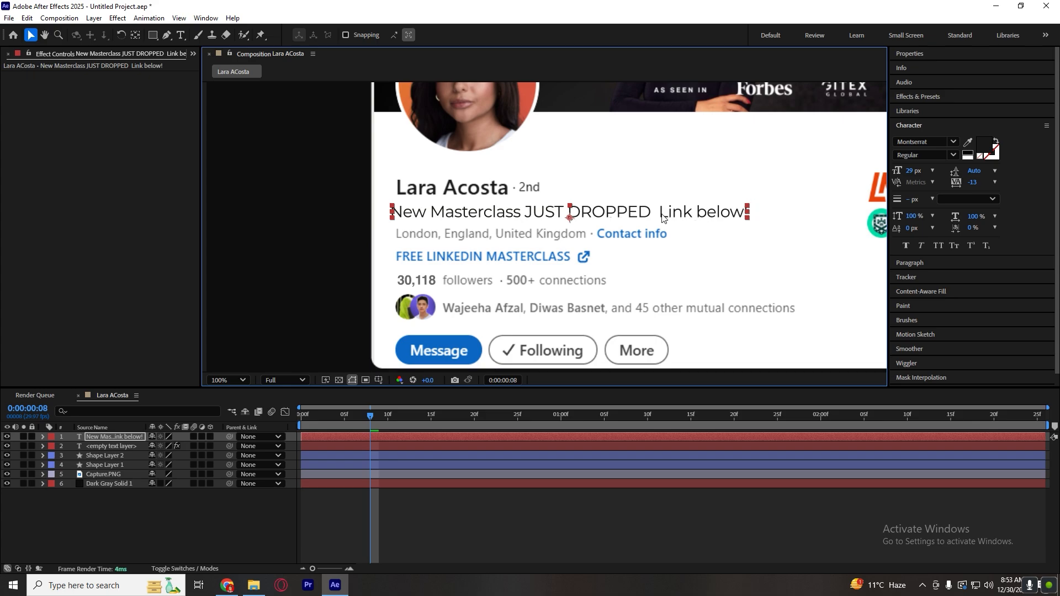
key("ctrl+shift+z")
key("ctrl+shift+z")
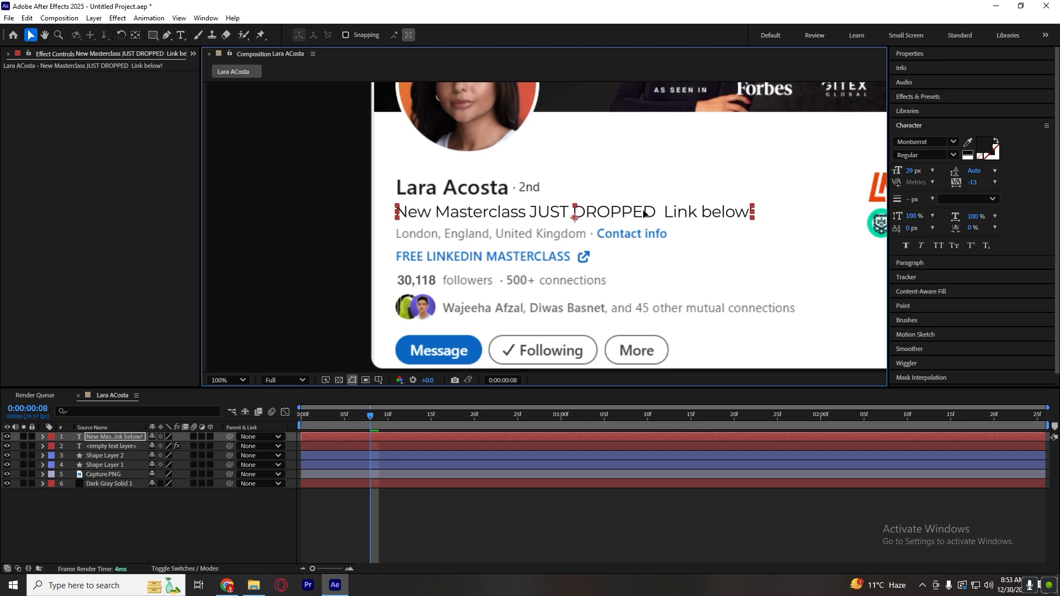
Try the Thin style on the headline, settle on Montserrat Medium, and realign the text with the profile name.
left_click(953, 142)
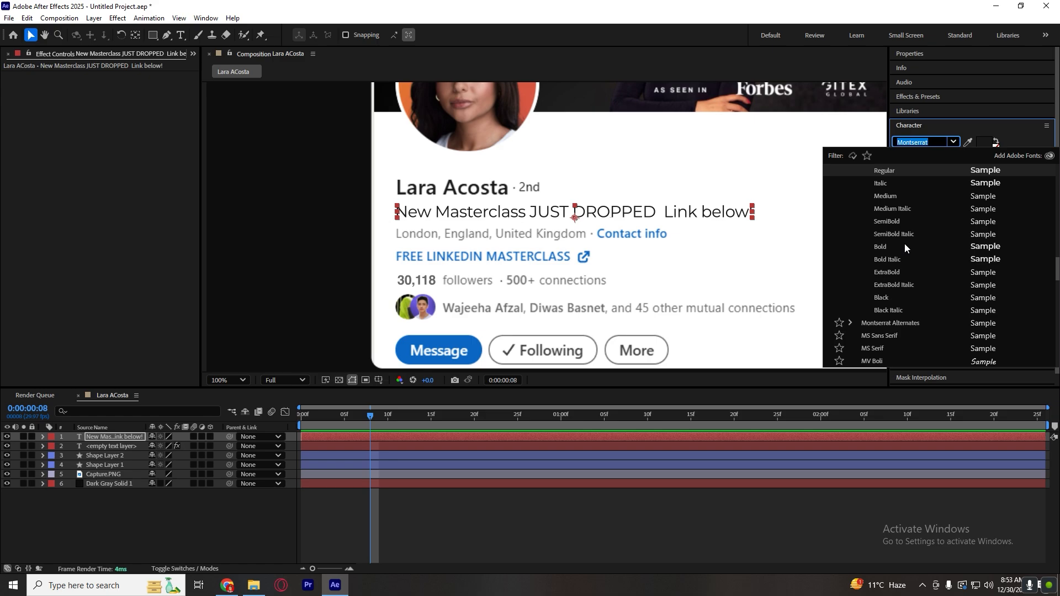
key("Escape")
left_click(953, 156)
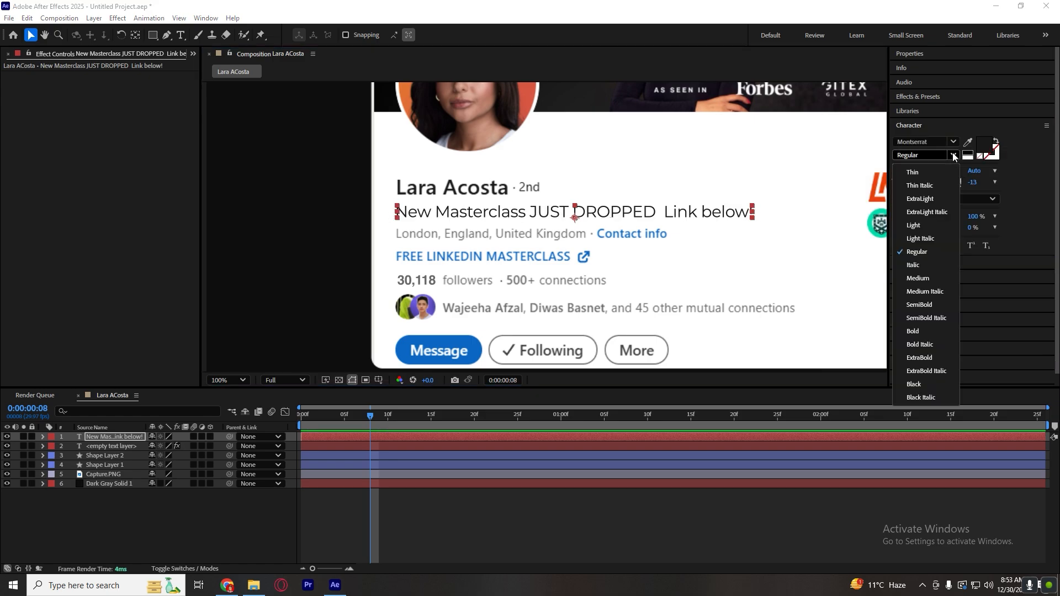
left_click(912, 172)
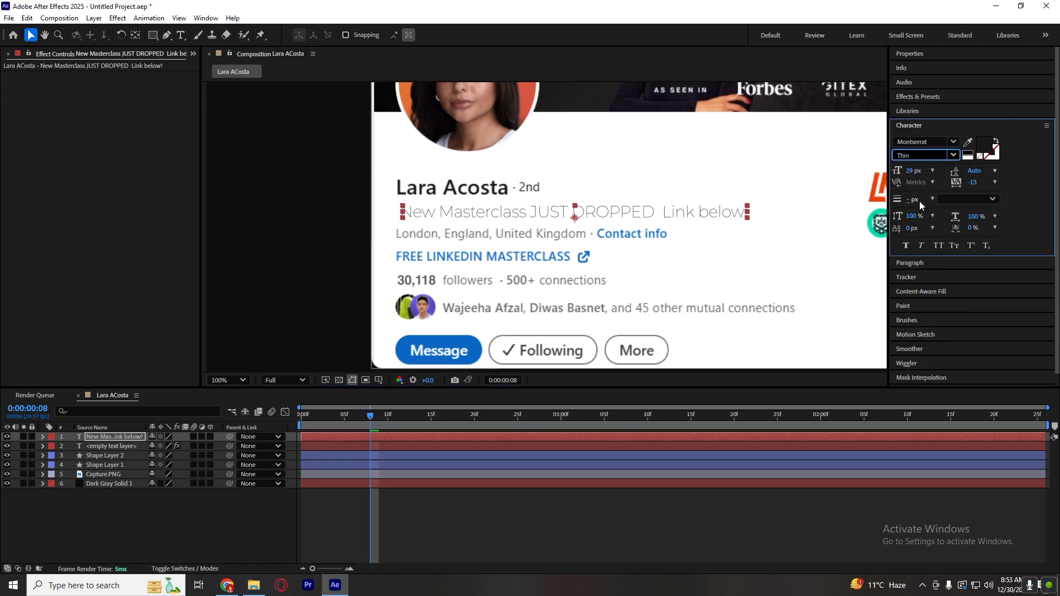
left_click(954, 154)
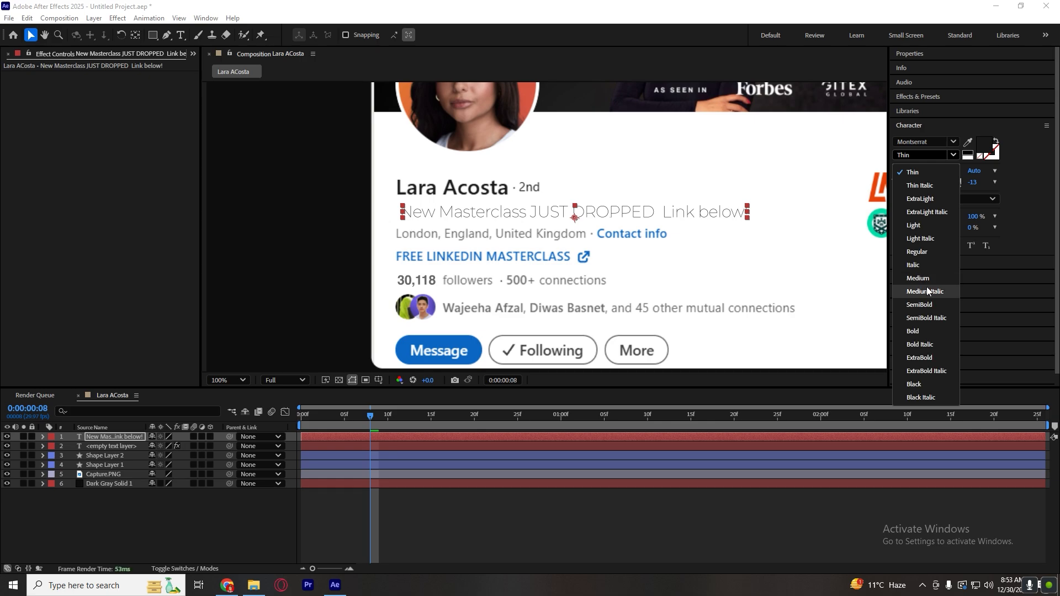
left_click(918, 278)
left_click(672, 522)
left_click(550, 210)
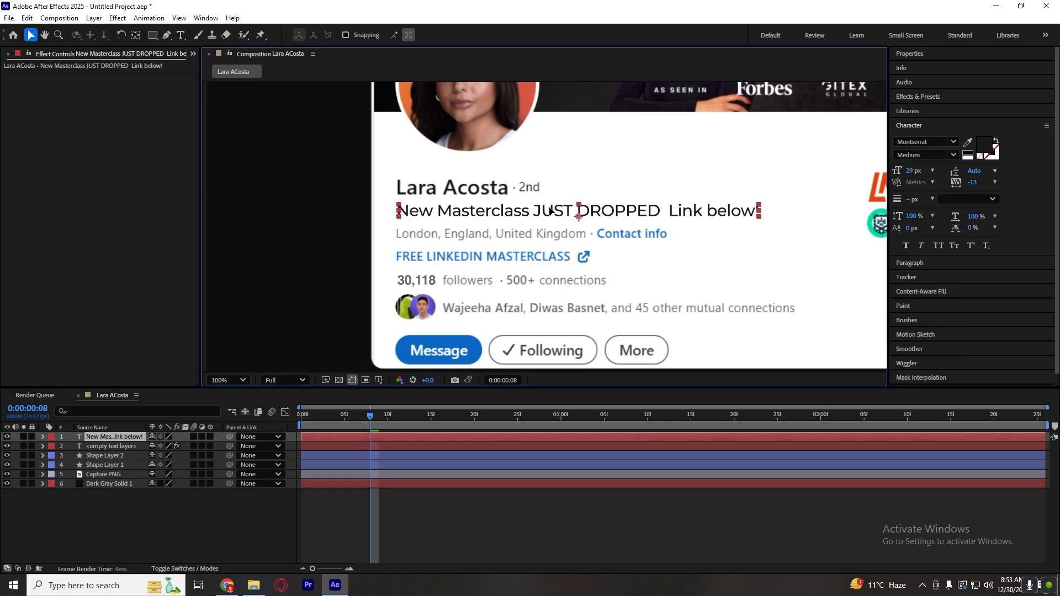
left_click(608, 521)
key("p")
key("p")
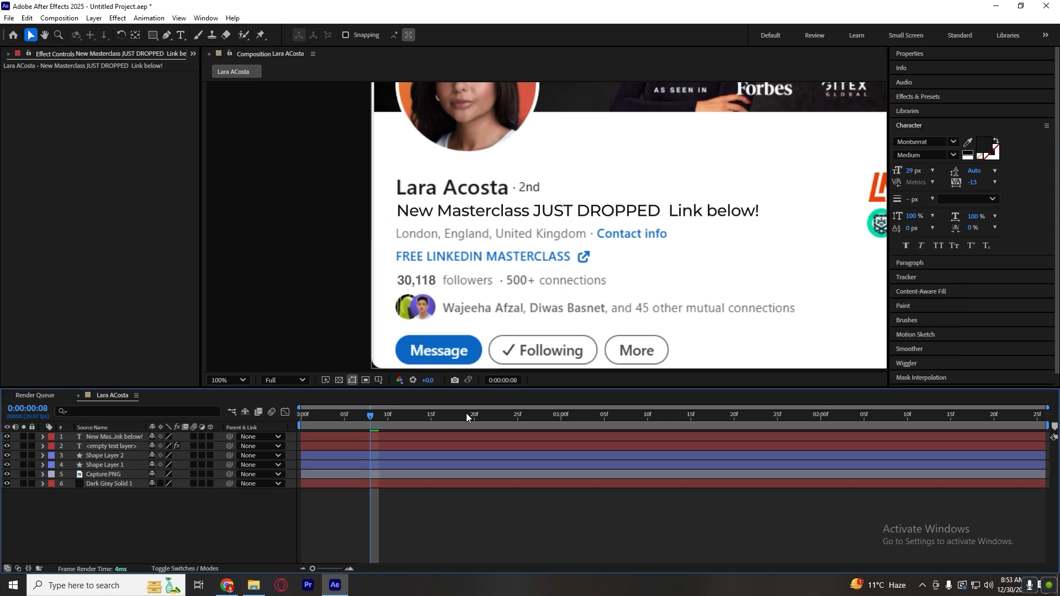
Check the original headline in Chrome and remove the extra space before "Link below!" in the After Effects text.
left_click(228, 586)
left_click(228, 587)
left_click(659, 213)
double_click(659, 212)
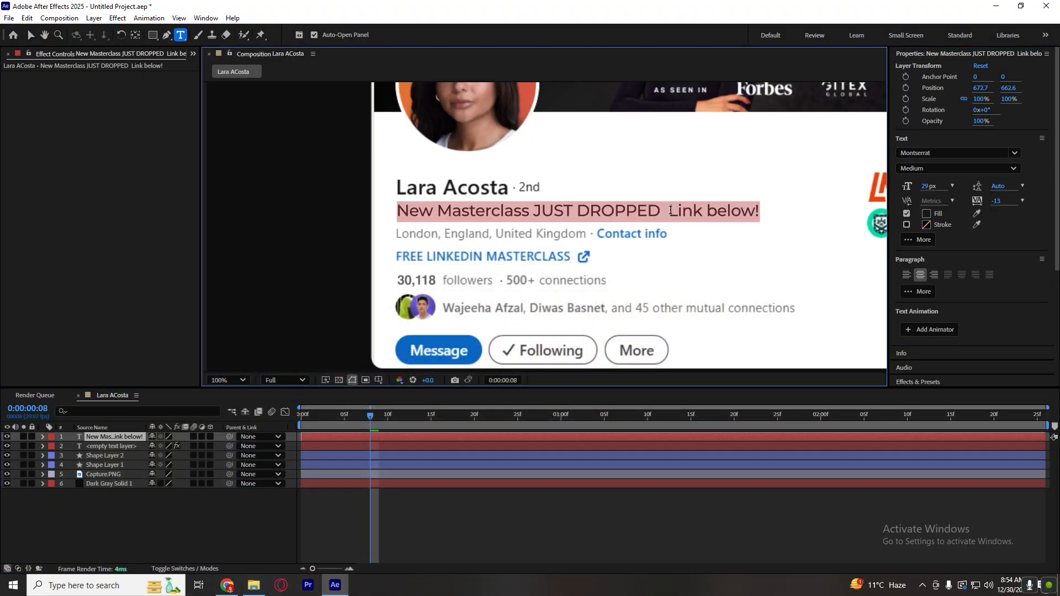
left_click(666, 211)
left_click(528, 527)
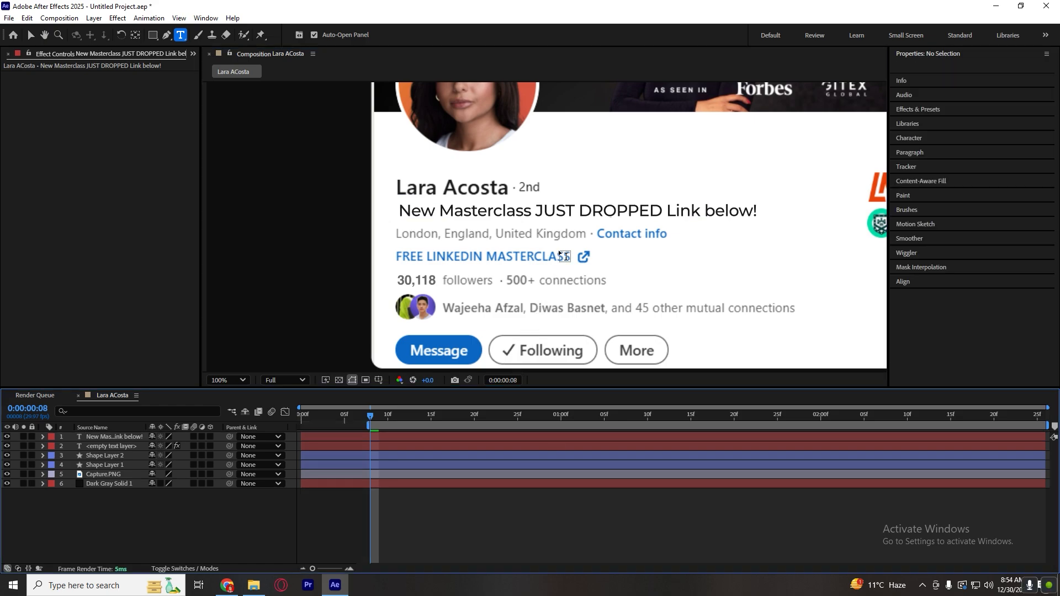
Move the headline slightly left with the Selection tool so it starts flush with the profile name.
left_click(556, 215)
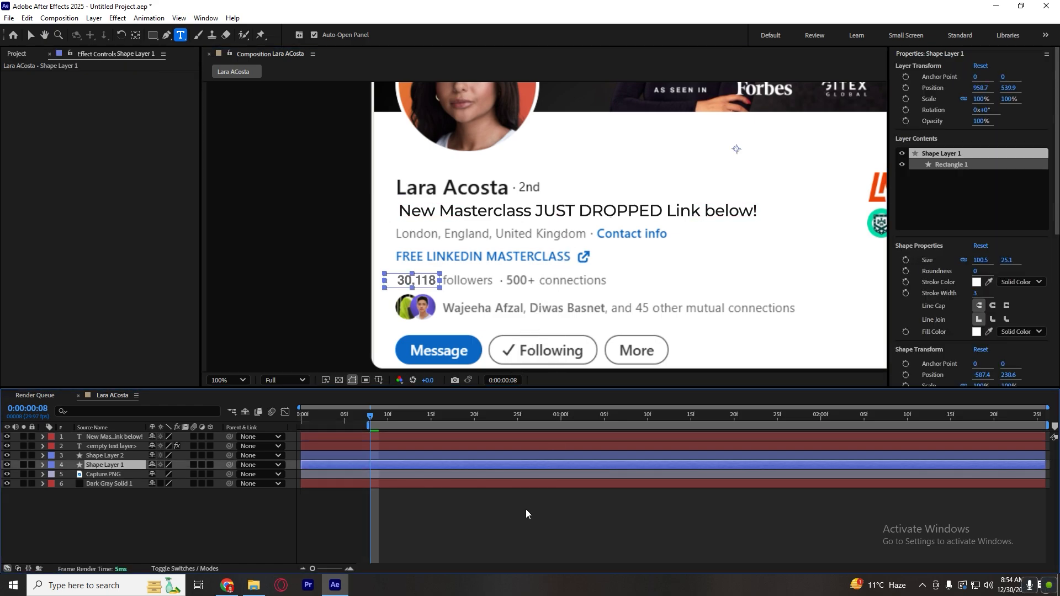
left_click(527, 527)
left_click(547, 215)
left_click(530, 545)
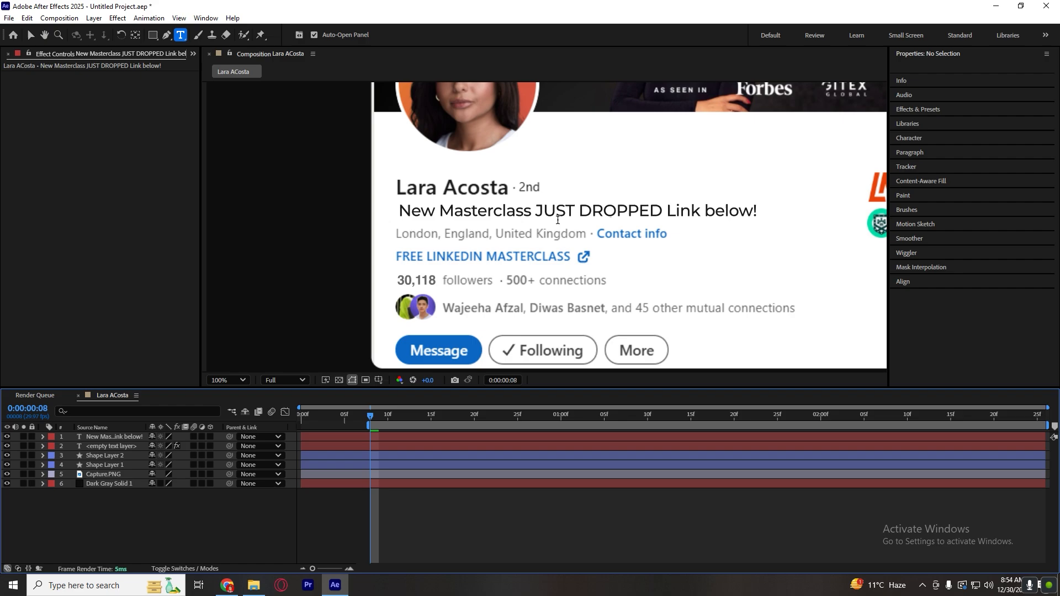
left_click(557, 216)
left_click(507, 528)
key("v")
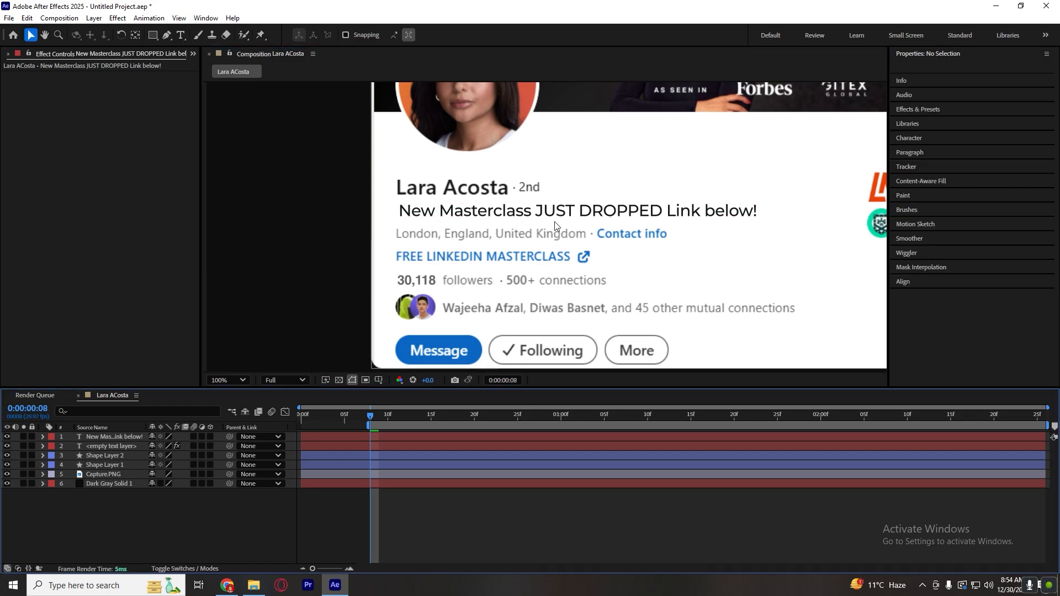
left_click(549, 215)
left_click(509, 474)
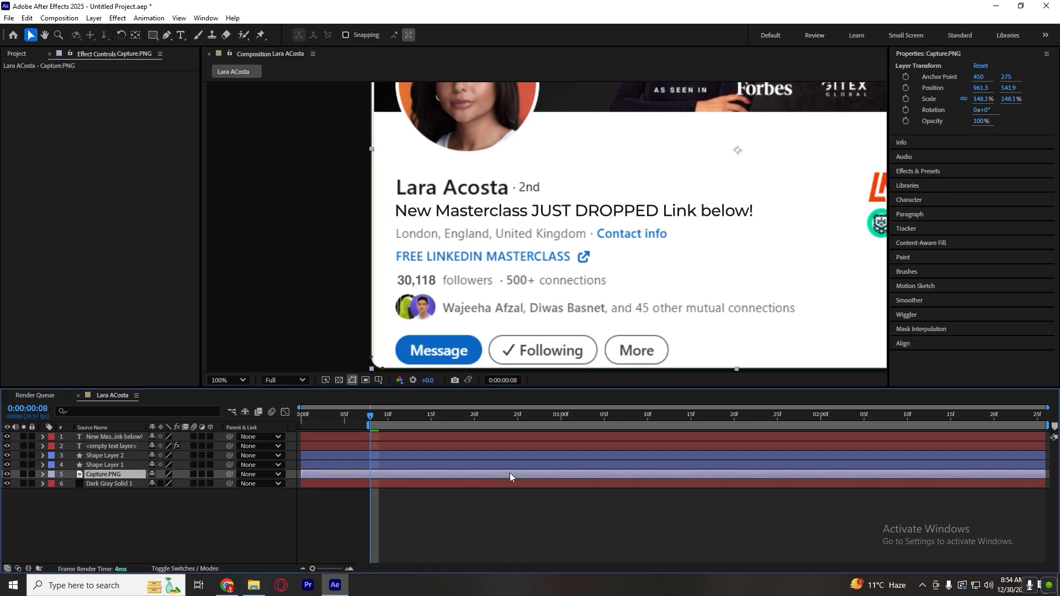
Fit the composition to the viewer, search the presets for "fade up", and apply Fade Up Words to the headline layer from the first frame.
scroll(527, 281, "down", 2)
left_click(237, 380)
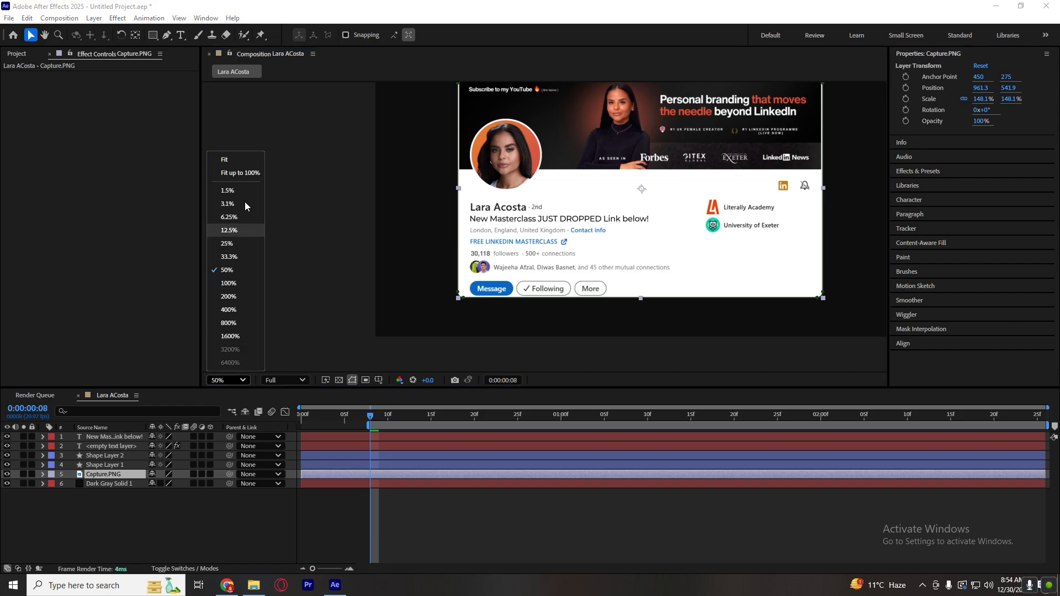
left_click(236, 164)
left_click(206, 21)
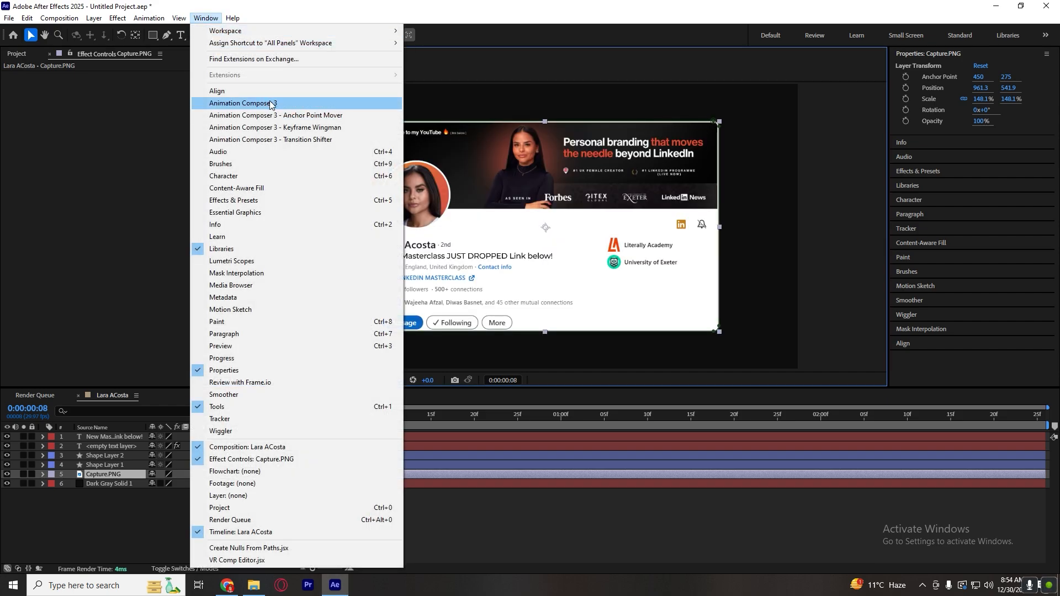
left_click(487, 494)
left_click(486, 493)
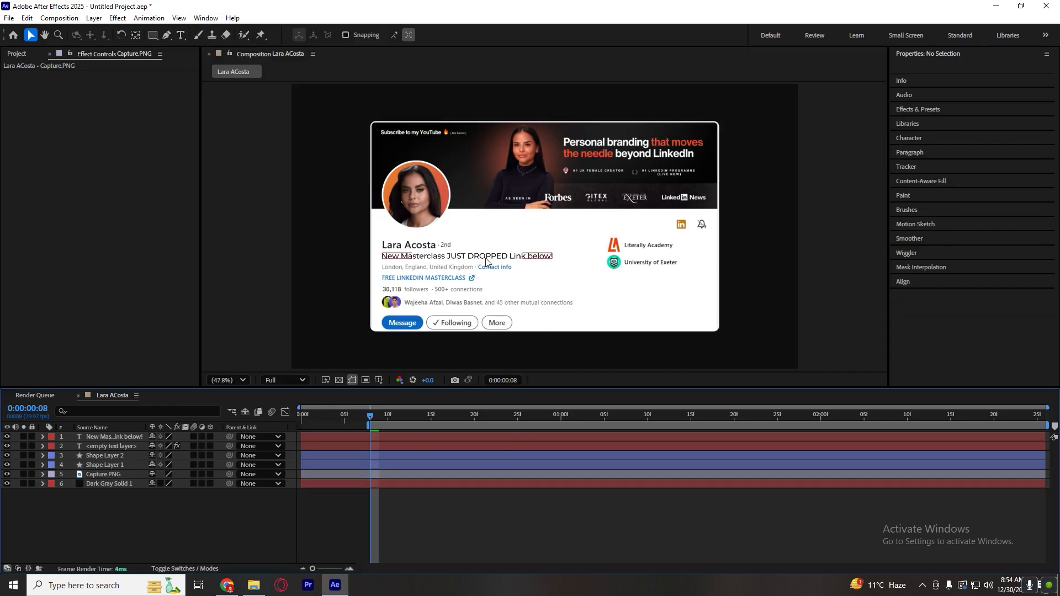
left_click(951, 107)
type("fade up")
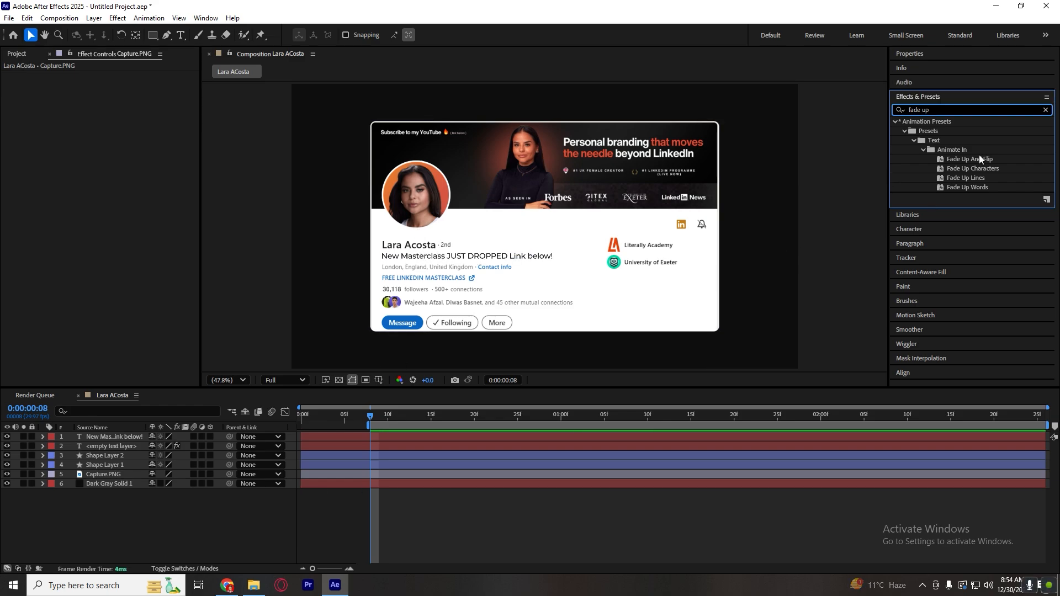
left_click_drag(981, 190, 387, 437)
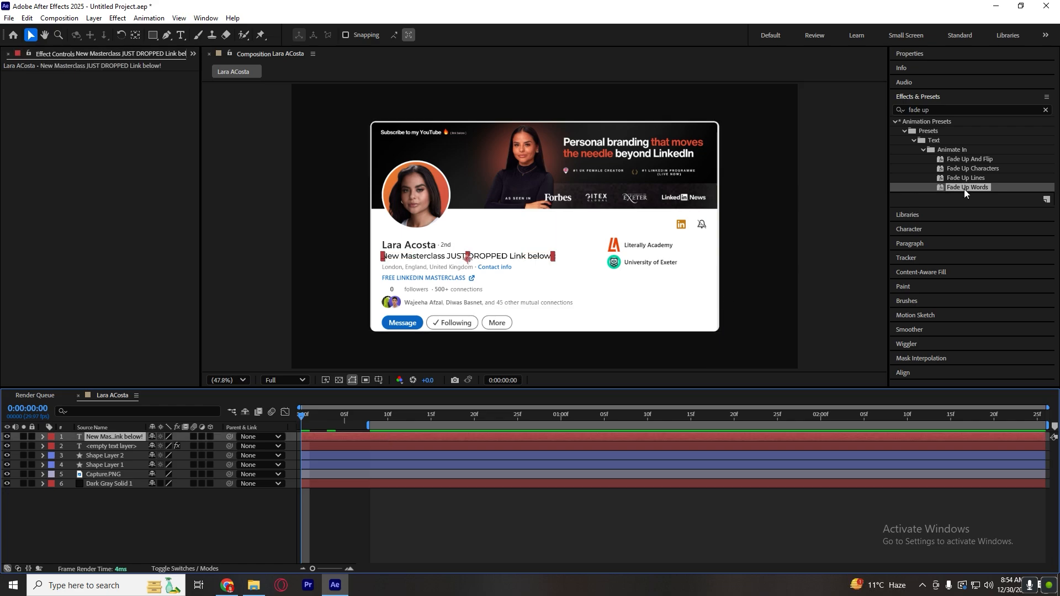
Preview the headline's fade-up animation and extend the work area back to the start of the timeline.
left_click(426, 523)
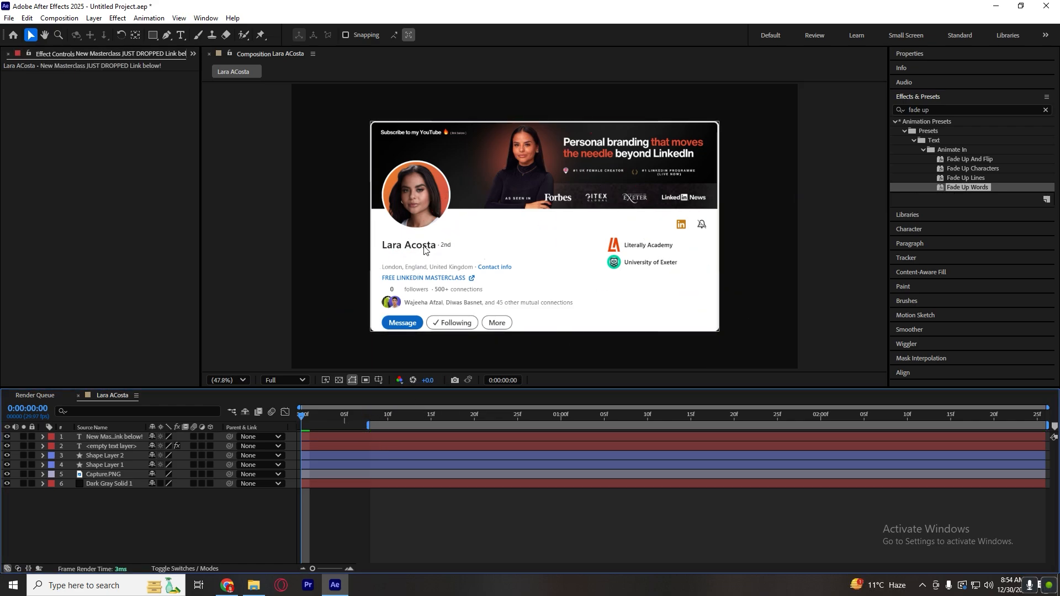
key("space")
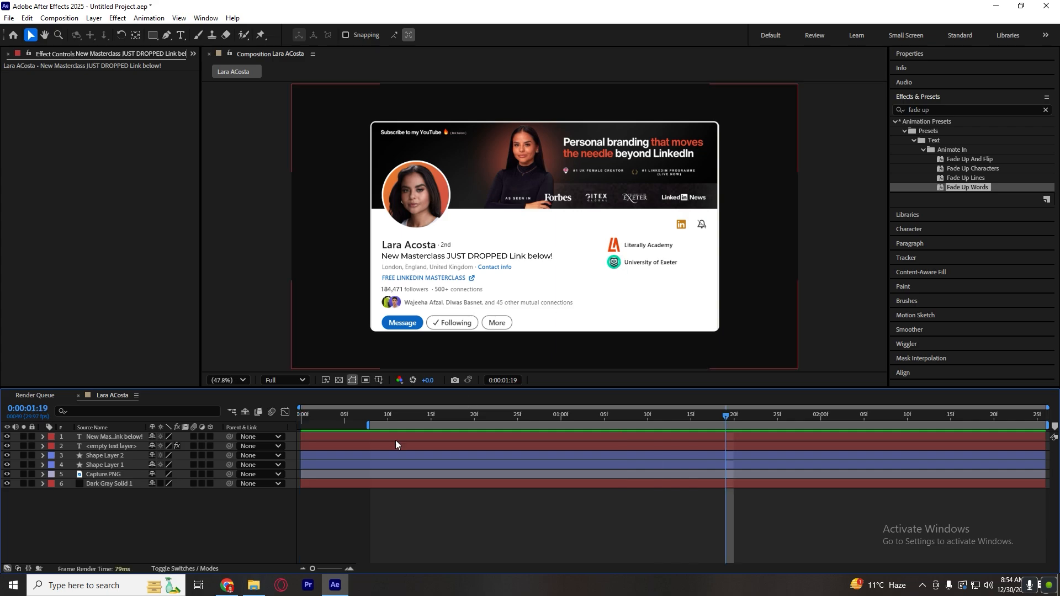
key("space")
left_click_drag(356, 428, 296, 428)
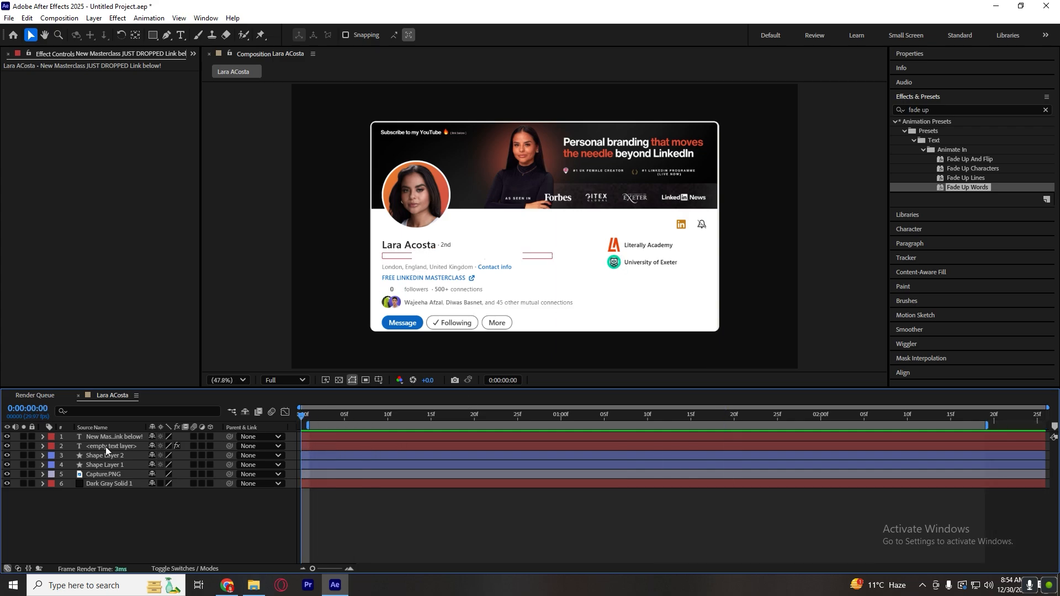
Base the headline animator's Range Selector 1 on characters, collapse the layer properties, and preview the animation.
left_click(43, 438)
left_click(53, 446)
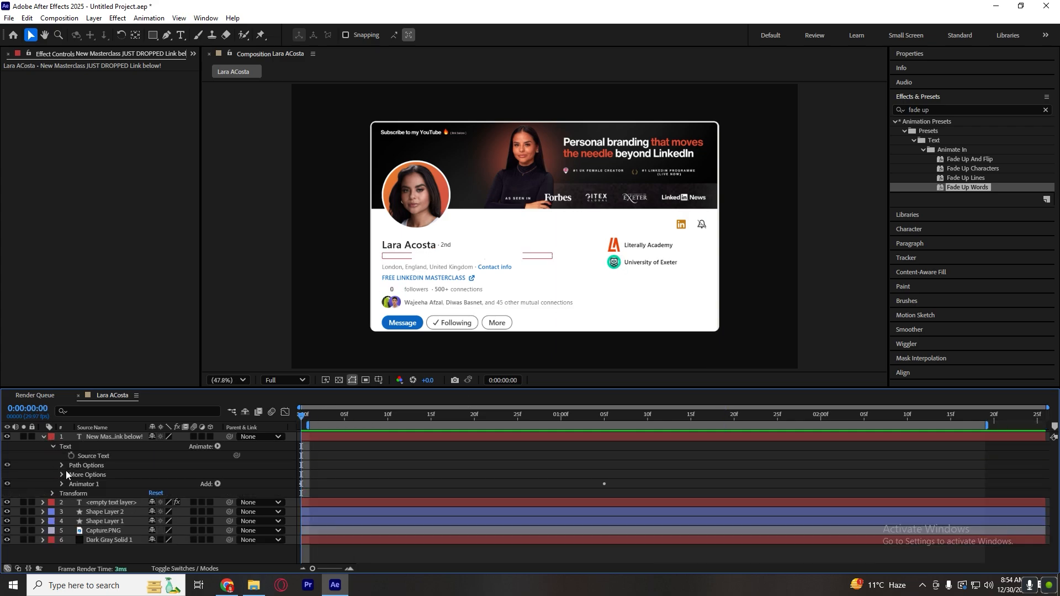
left_click(62, 484)
left_click(71, 493)
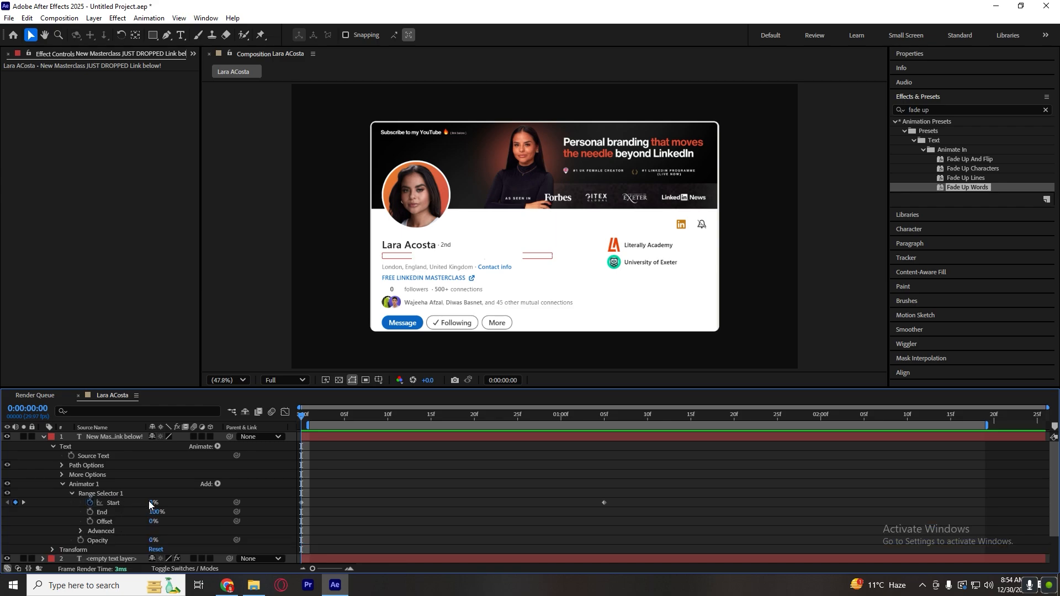
left_click(80, 531)
scroll(80, 531, "down", 2)
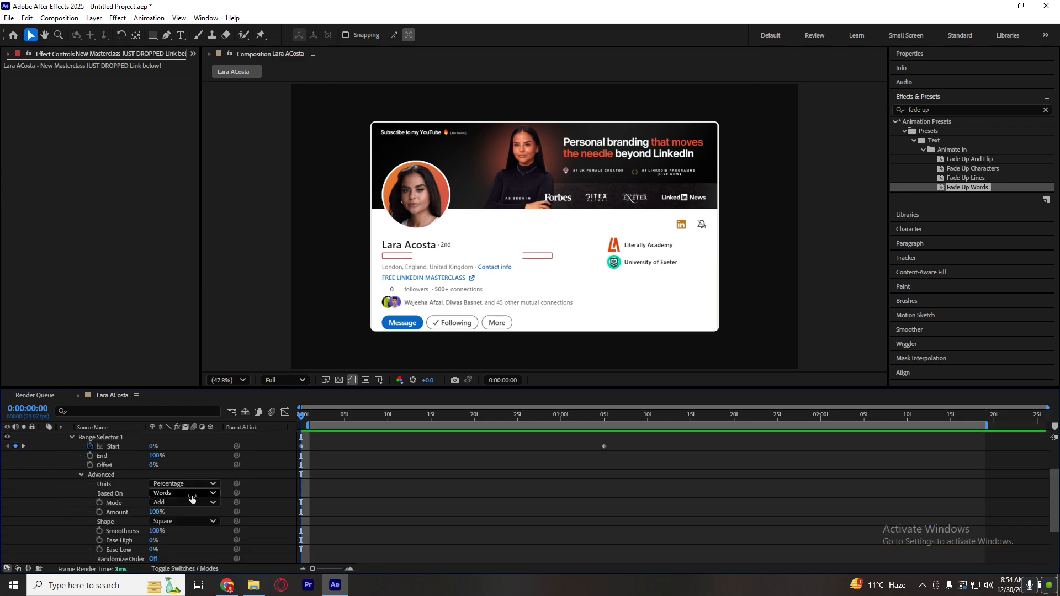
left_click(184, 493)
left_click(198, 505)
left_click(411, 466)
key("s")
key("s")
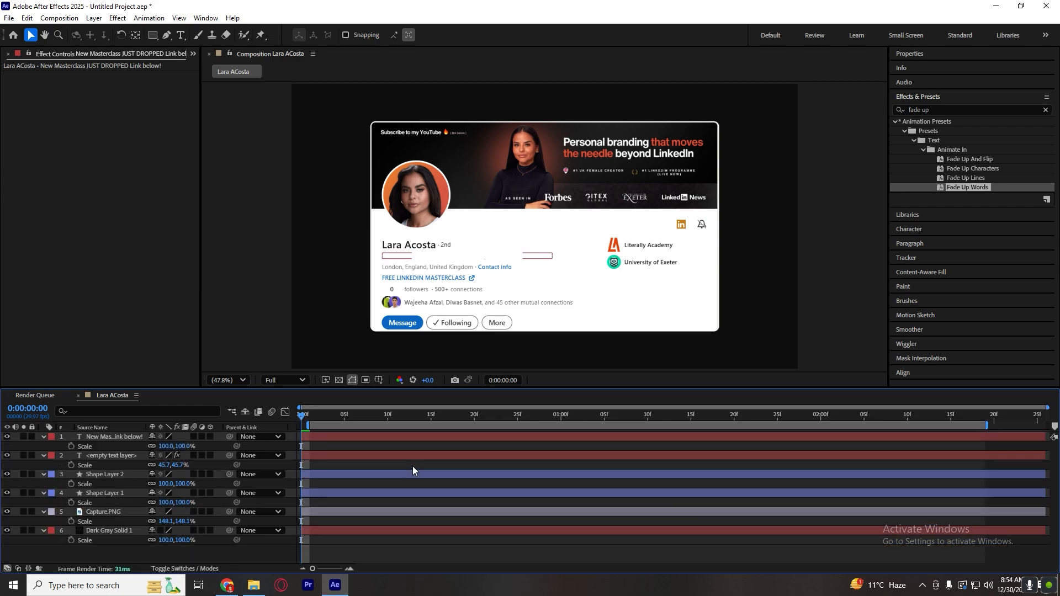
key("space")
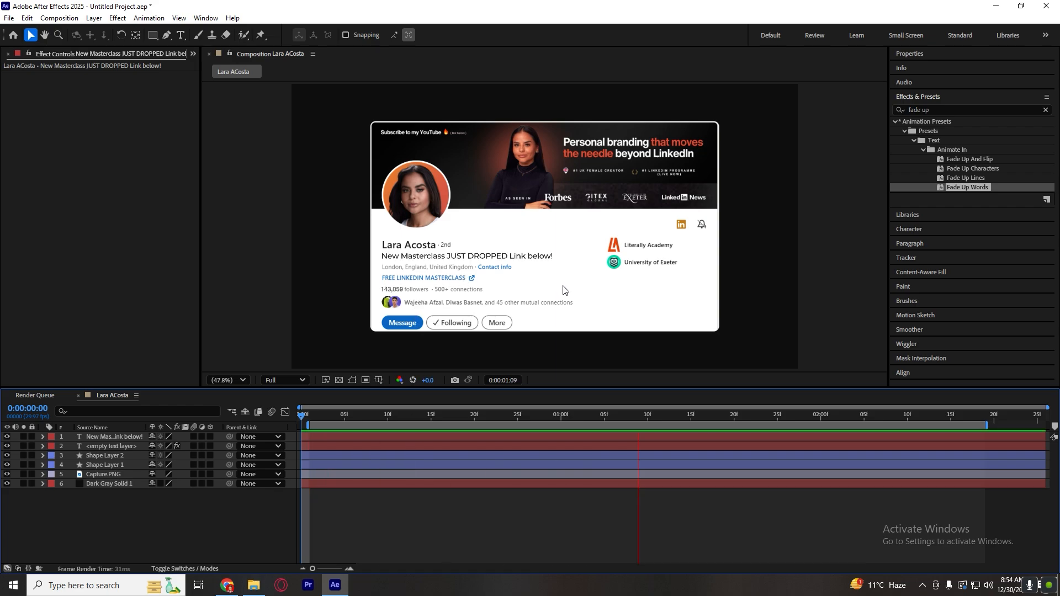
key("space")
Move the headline's second Range Selector Start keyframe to the end of the layer and preview the slower fade.
left_click(492, 439)
key("u")
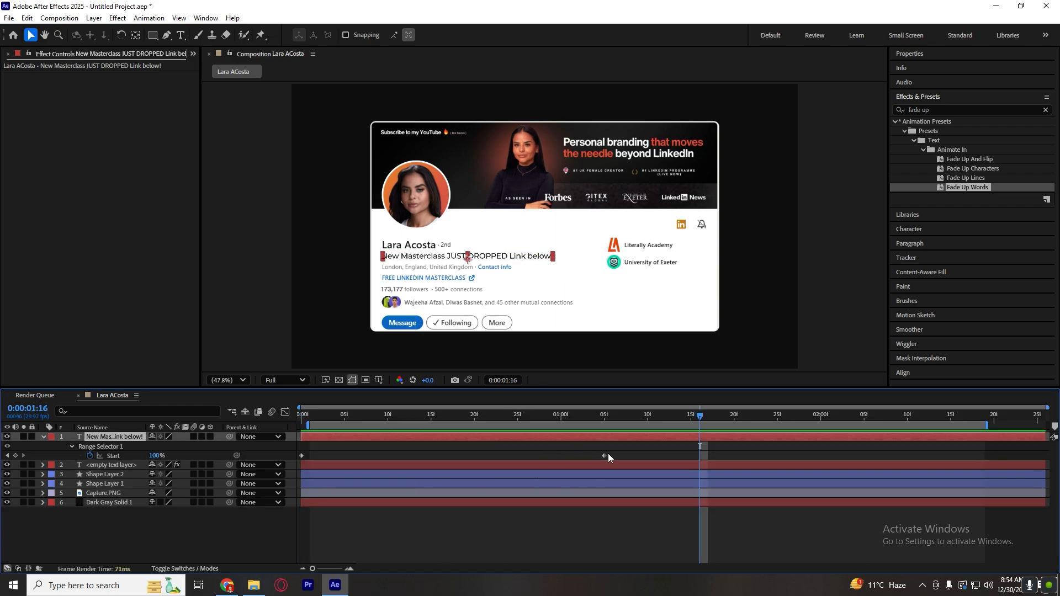
left_click_drag(608, 454, 1047, 427)
left_click(603, 548)
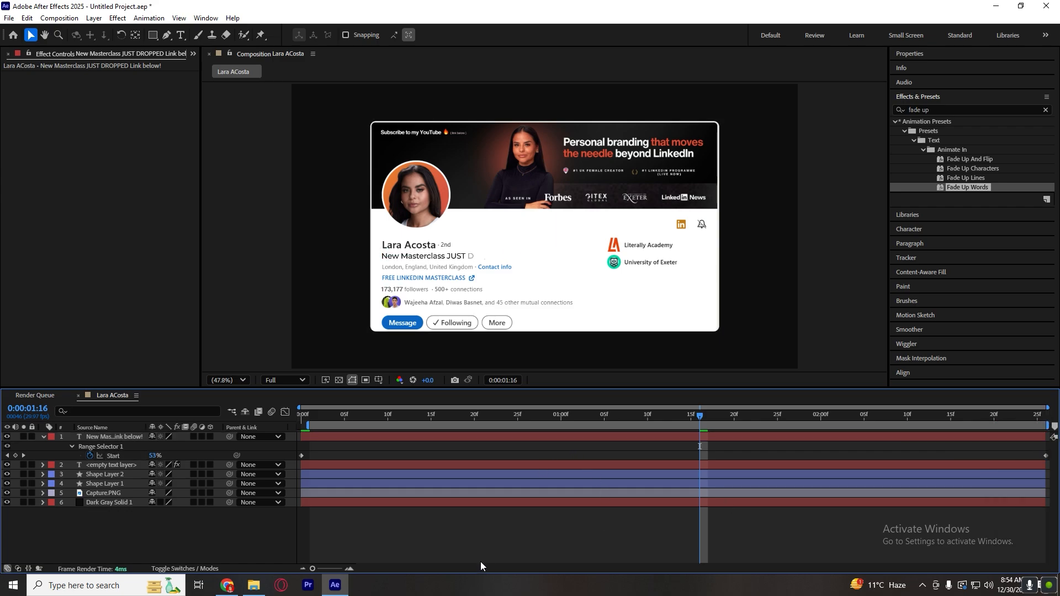
key("u")
key("space")
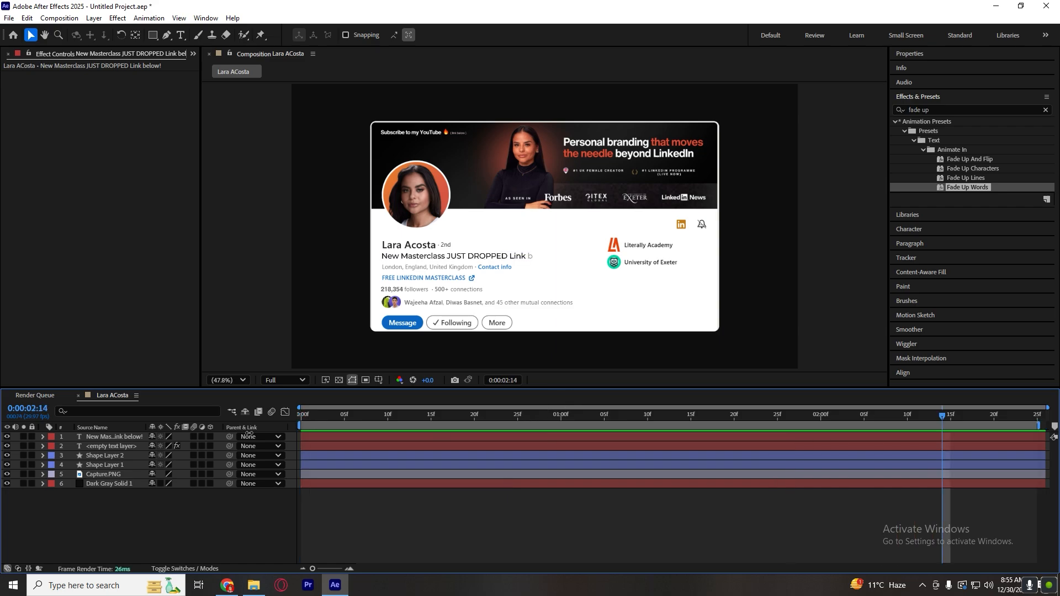
key("space")
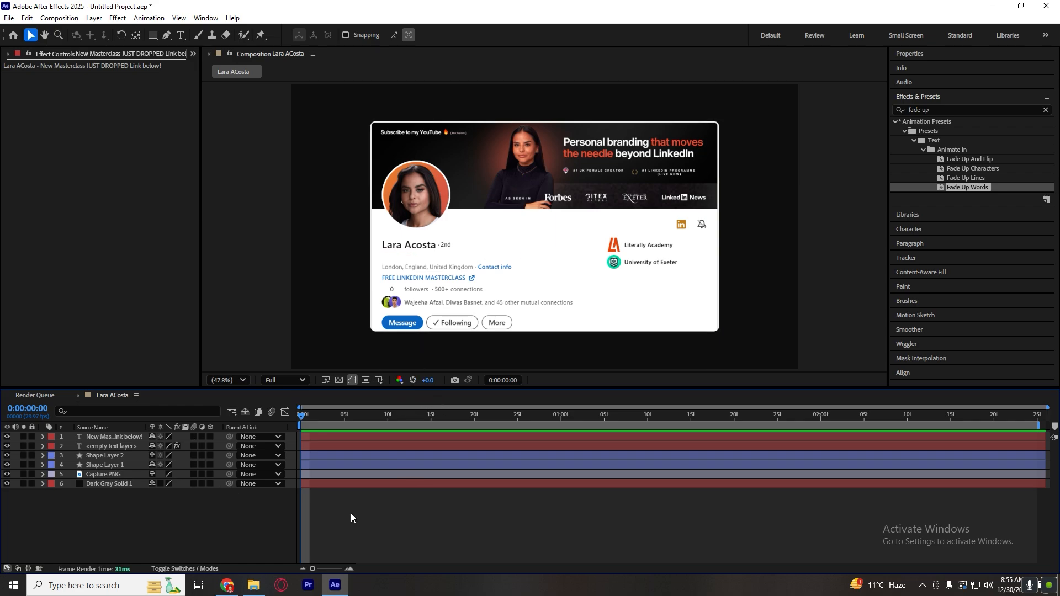
Pre-compose all layers above the dark gray solid, moving all attributes into the new composition and keeping the default name Pre-comp 1.
left_click(357, 434)
left_click(352, 475, "shift")
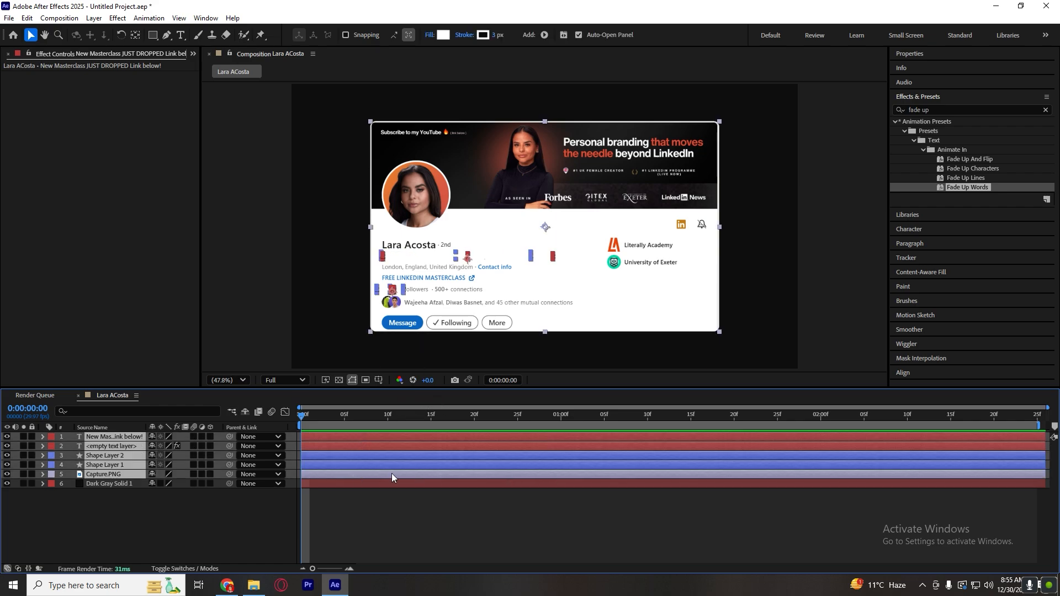
right_click(392, 474)
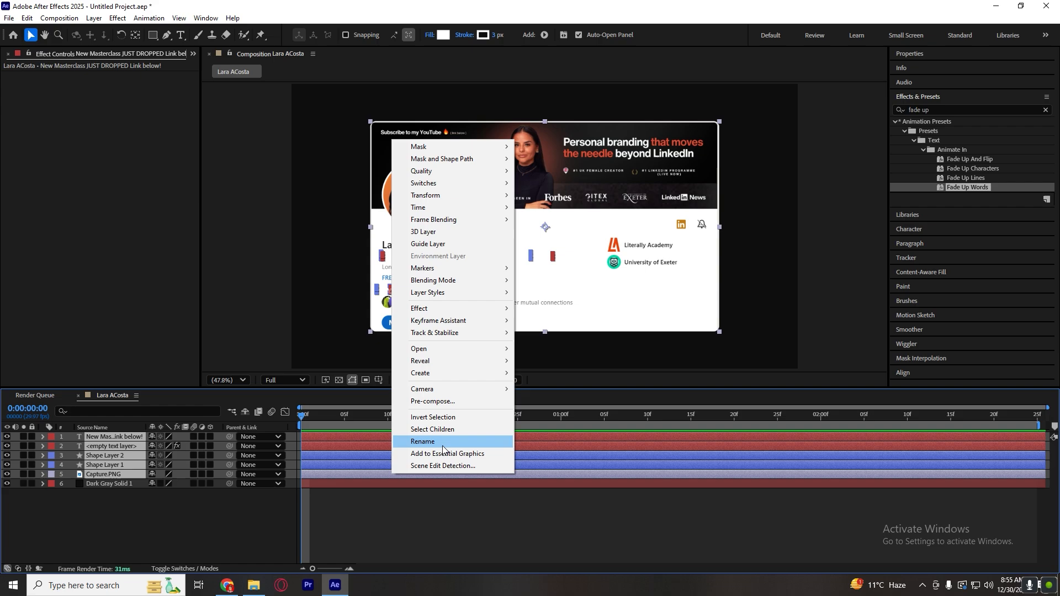
left_click(431, 401)
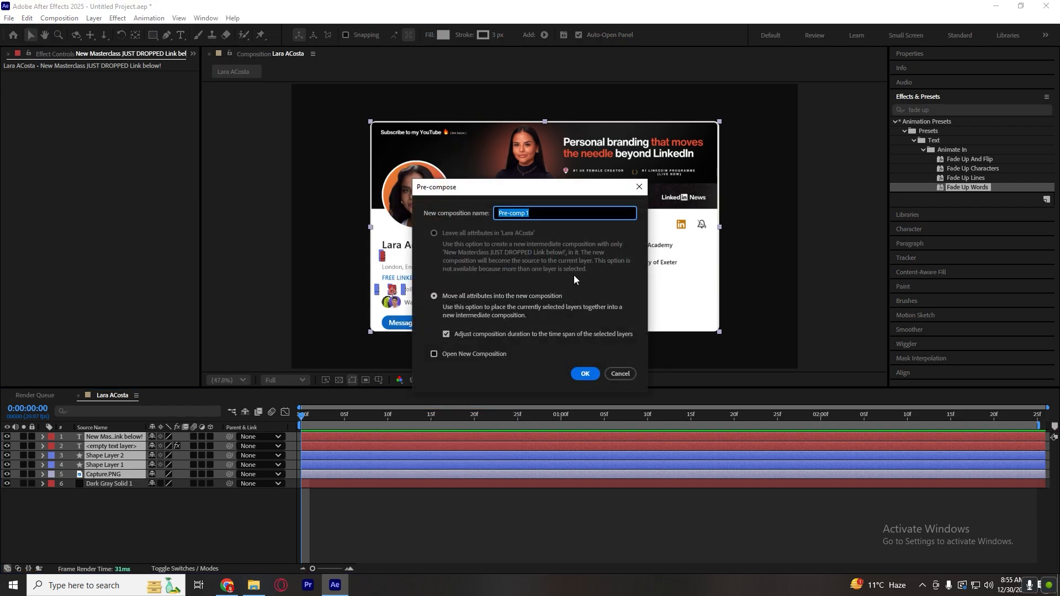
left_click(585, 373)
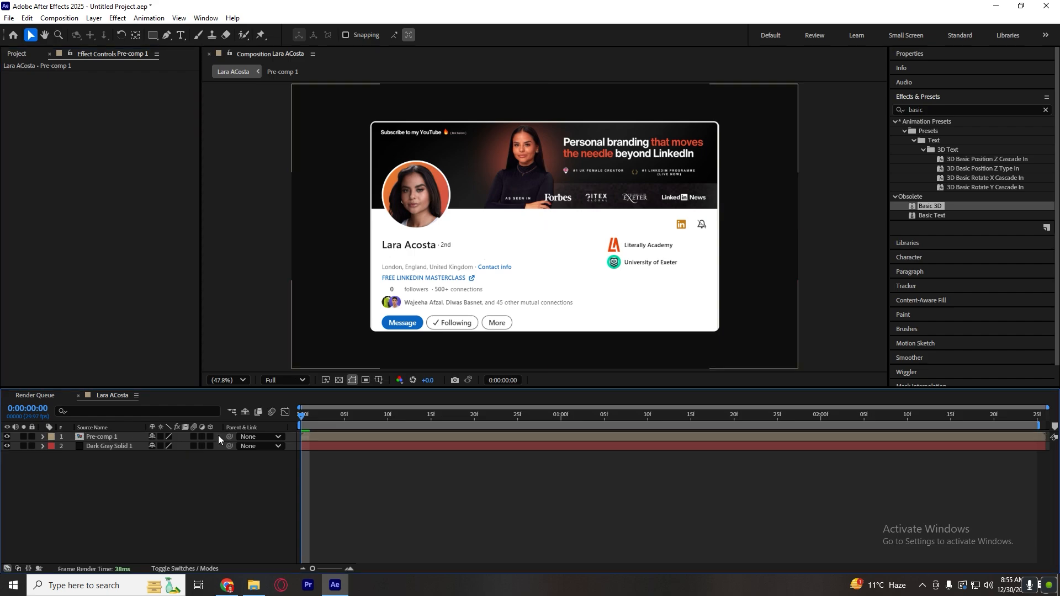
Make Pre-comp 1 a 3D layer and set an Orientation keyframe at the first frame.
left_click(210, 437)
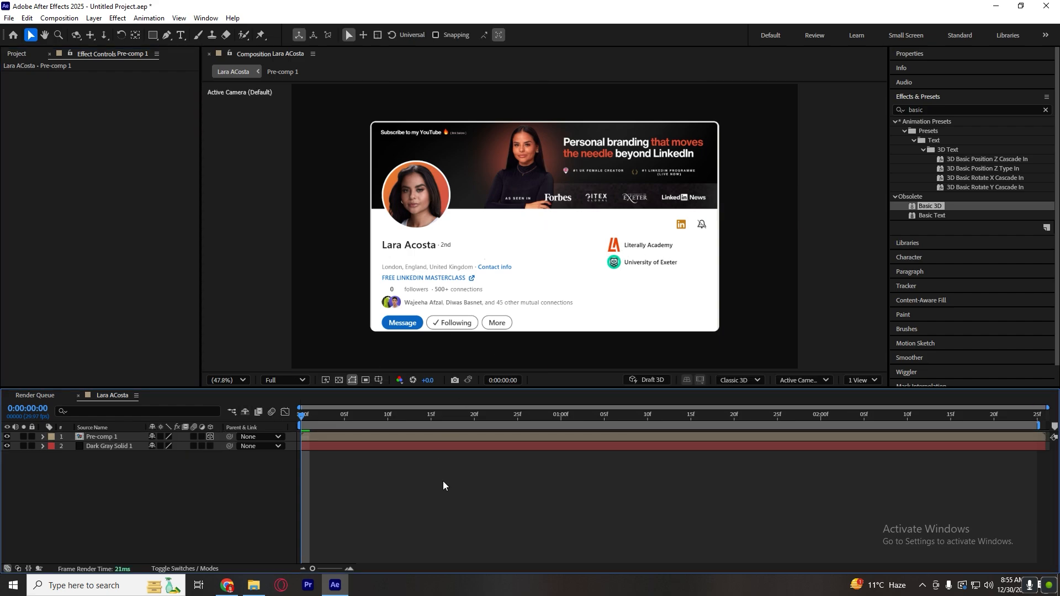
left_click(456, 439)
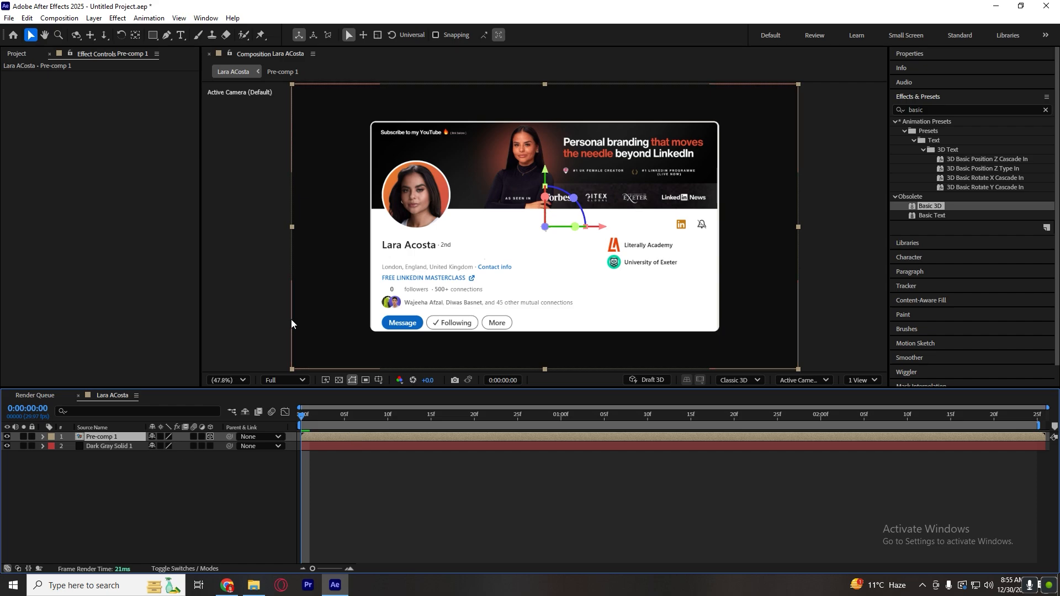
left_click(42, 437)
left_click(53, 446)
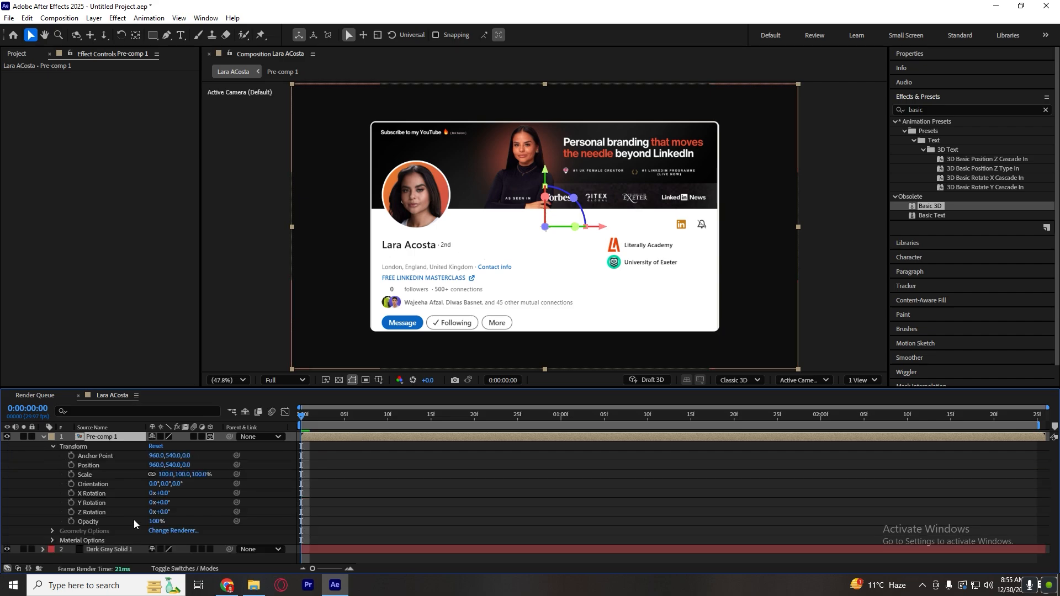
left_click(72, 484)
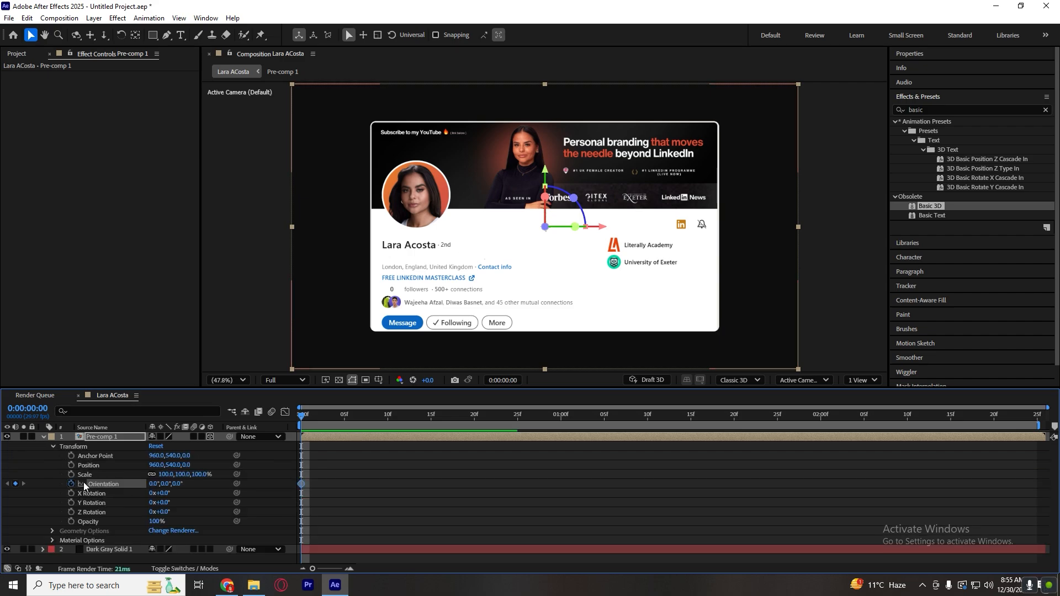
left_click_drag(304, 488, 610, 484)
left_click_drag(734, 488, 673, 488)
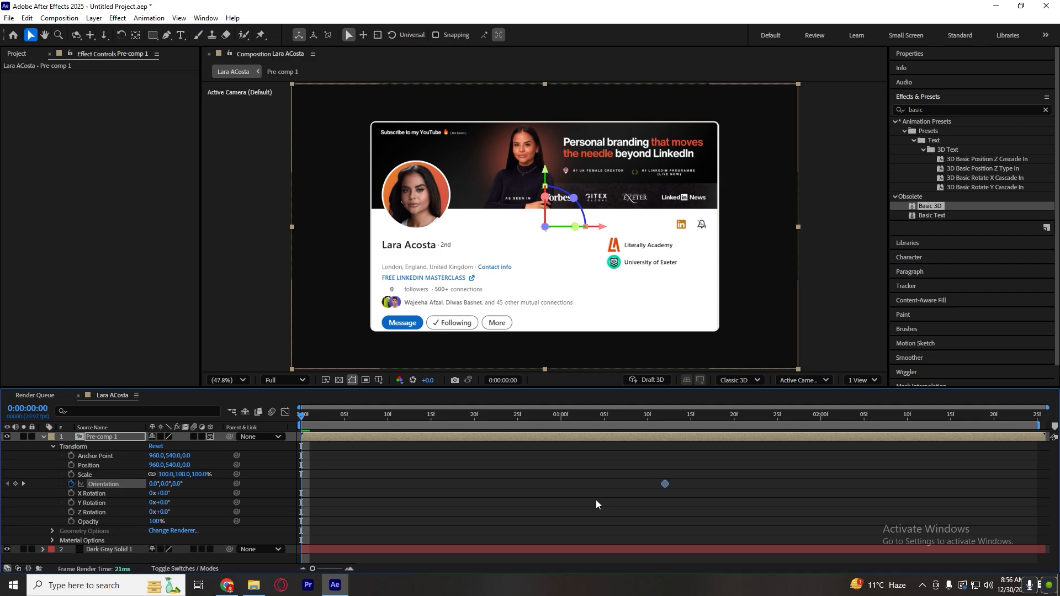
left_click_drag(301, 519, 297, 519)
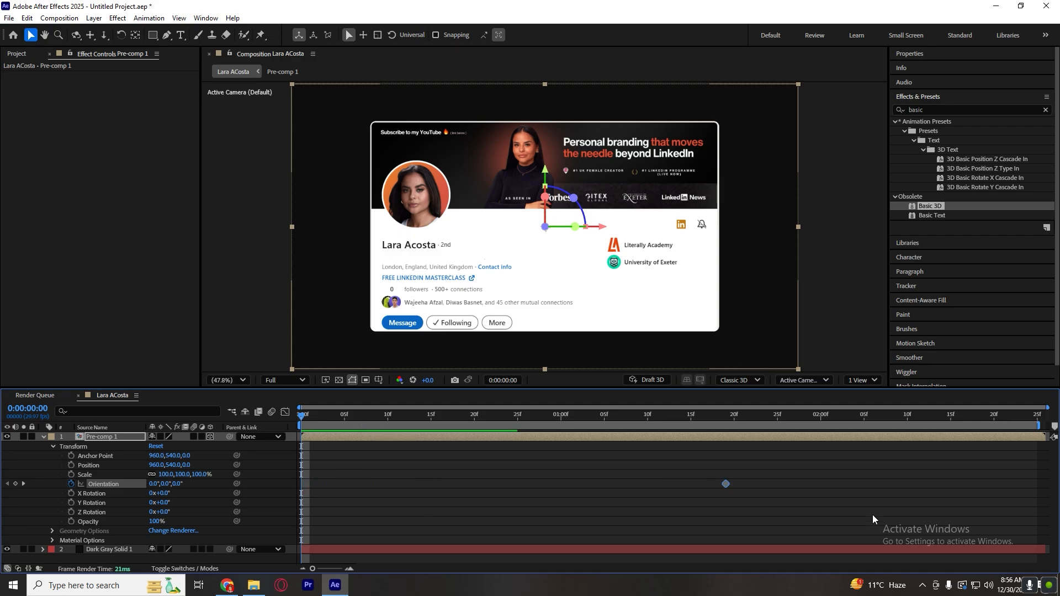
left_click_drag(723, 489, 289, 538)
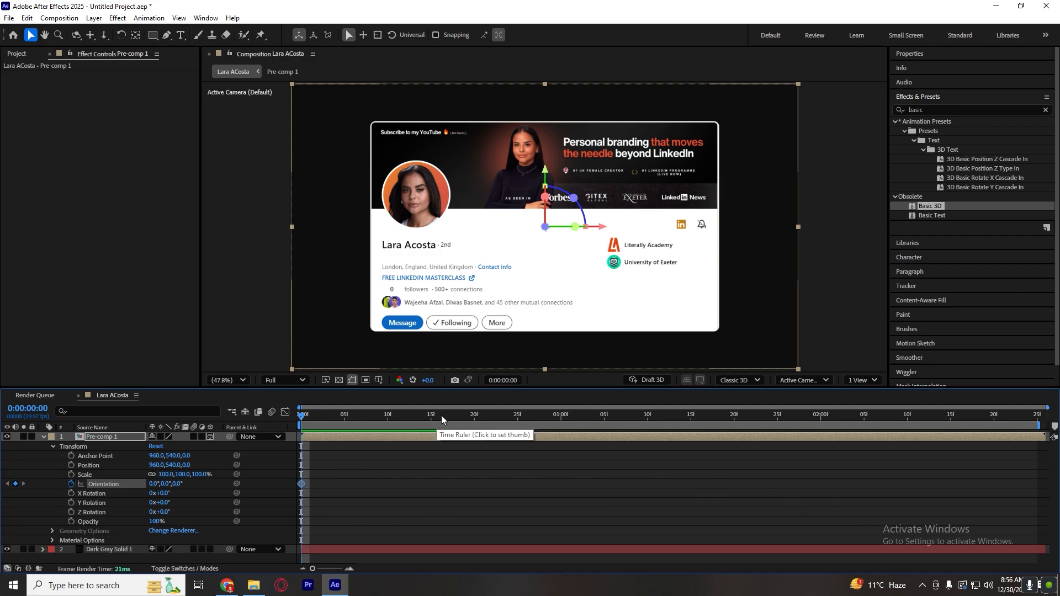
At 0:00:01:25, tilt the pre-composed card in 3D to an orientation of about 351.2°, 351.5°, 358.7°.
left_click_drag(442, 415, 777, 415)
left_click_drag(573, 227, 556, 227)
left_click_drag(548, 175, 542, 200)
key("ctrl+z")
key("ctrl+z")
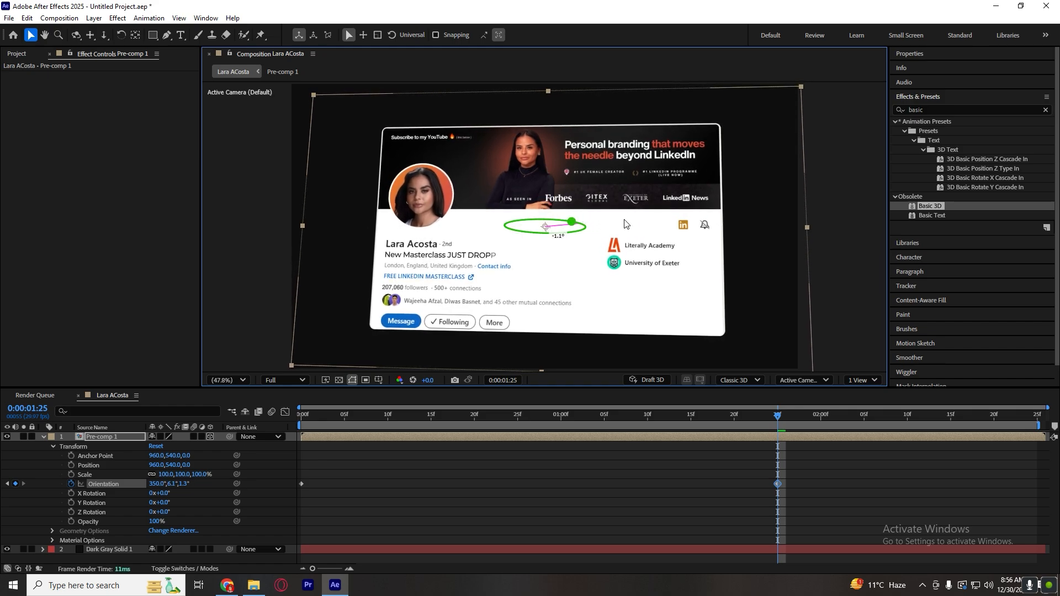
mouse_move(571, 222)
left_mouse_down()
mouse_move(592, 233)
mouse_move(559, 222)
mouse_move(580, 228)
left_mouse_up()
key("ctrl+z")
key("ctrl+z")
key("ctrl+z")
left_click_drag(549, 196, 546, 199)
left_click(754, 493)
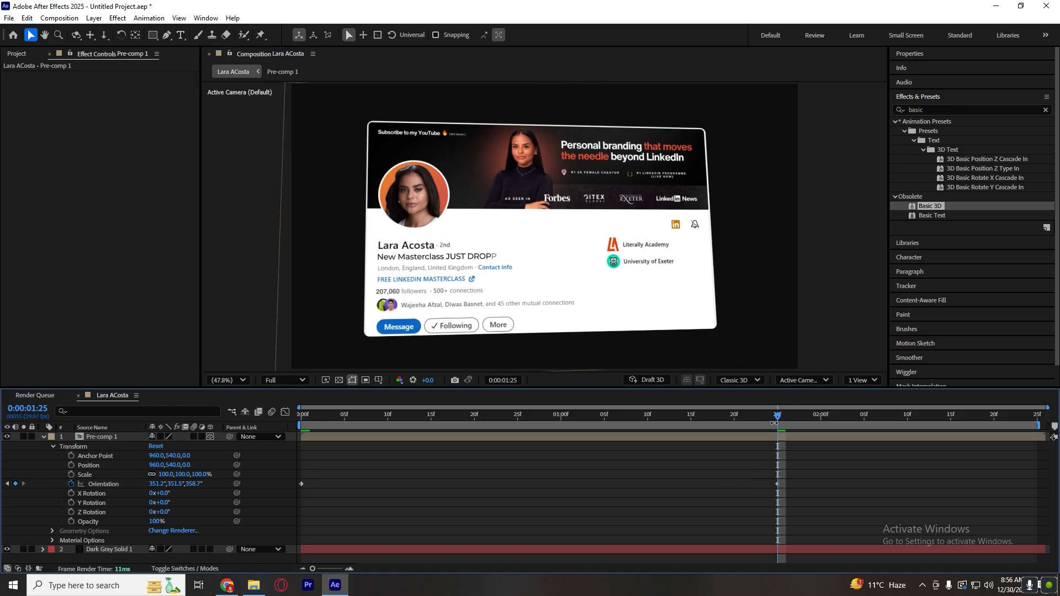
Preview the card's tilt and move its second Orientation keyframe to about 0:00:02:23.
key("space")
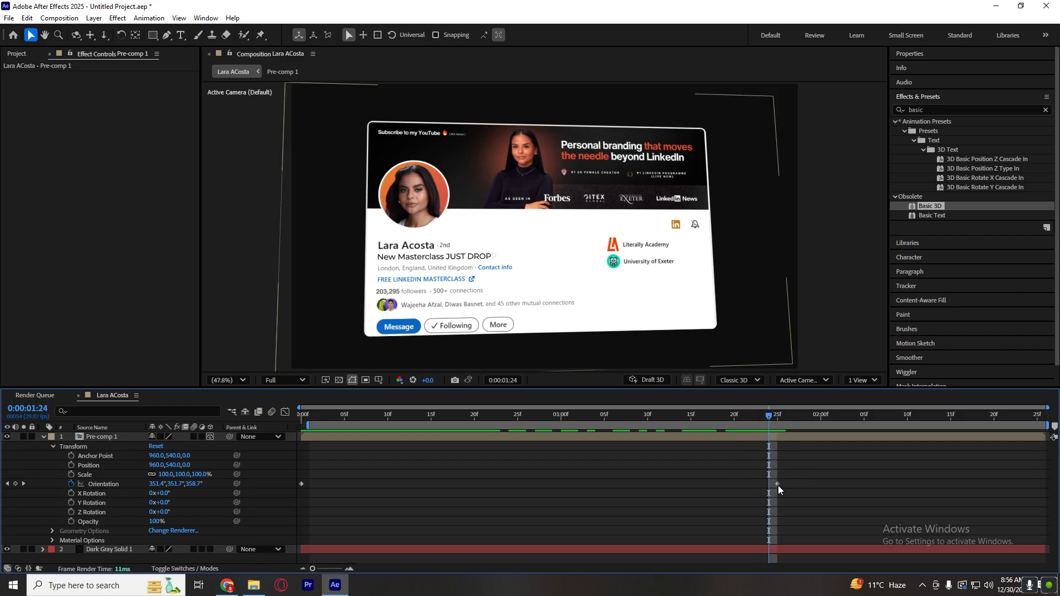
left_click_drag(778, 484, 1023, 486)
left_click(983, 489)
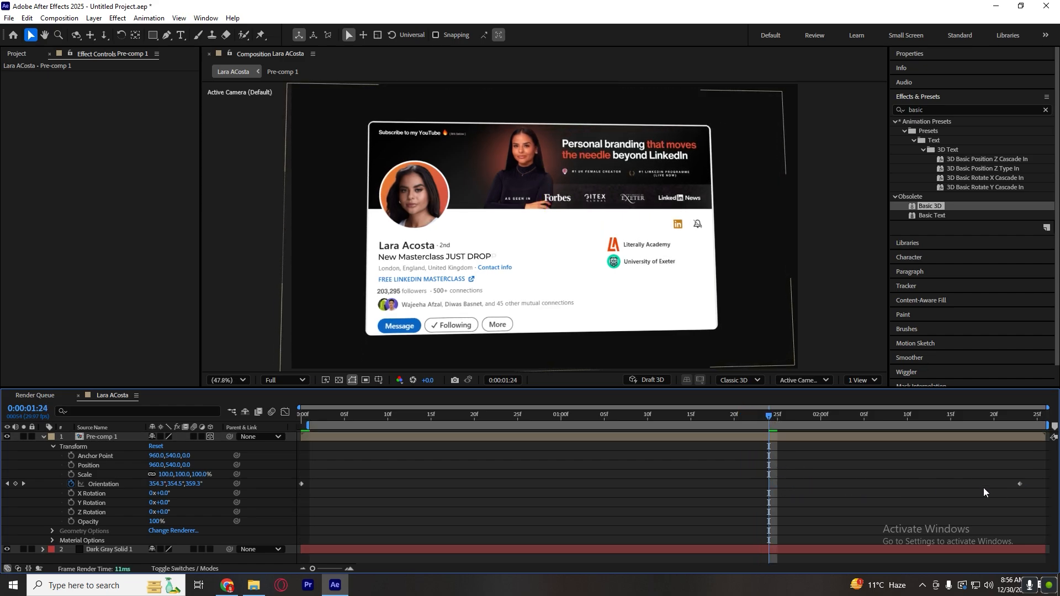
key("u")
Apply Easy Ease to both Orientation keyframes of Pre-comp 1.
left_click_drag(633, 416, 238, 468)
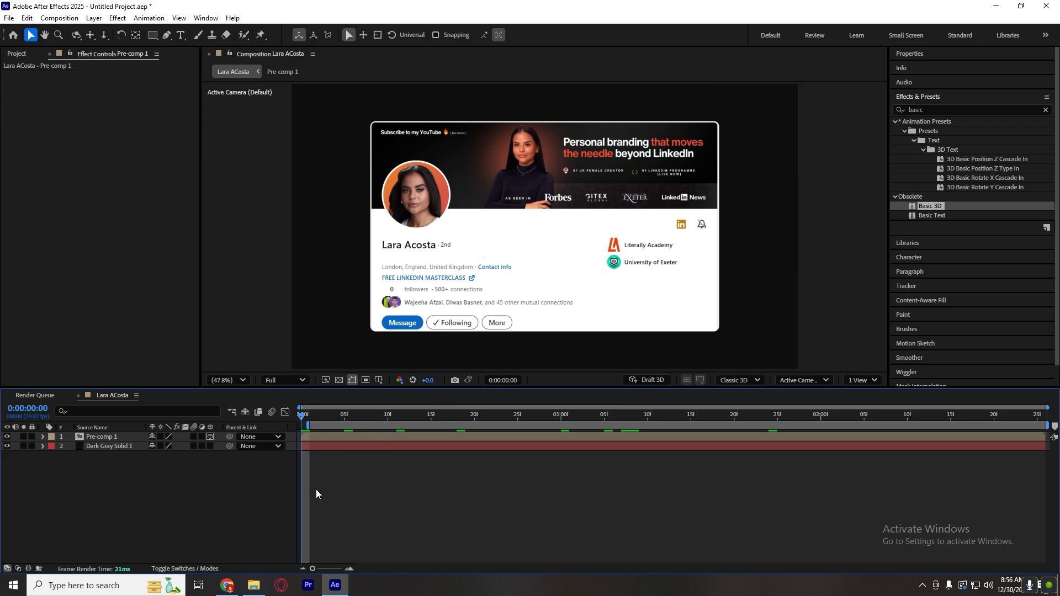
left_click(352, 437)
key("u")
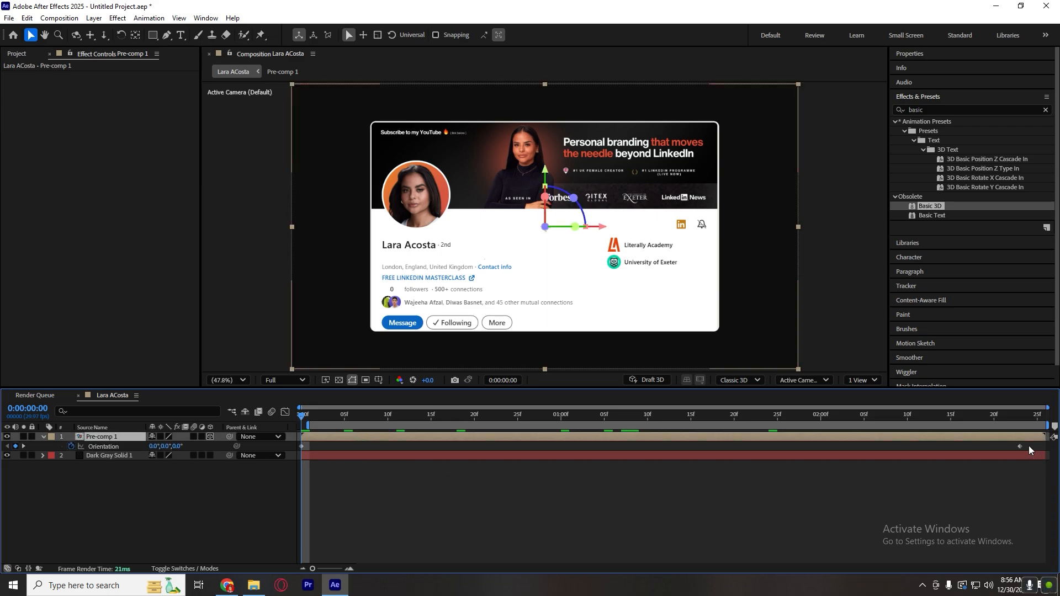
left_click_drag(1030, 445, 240, 455)
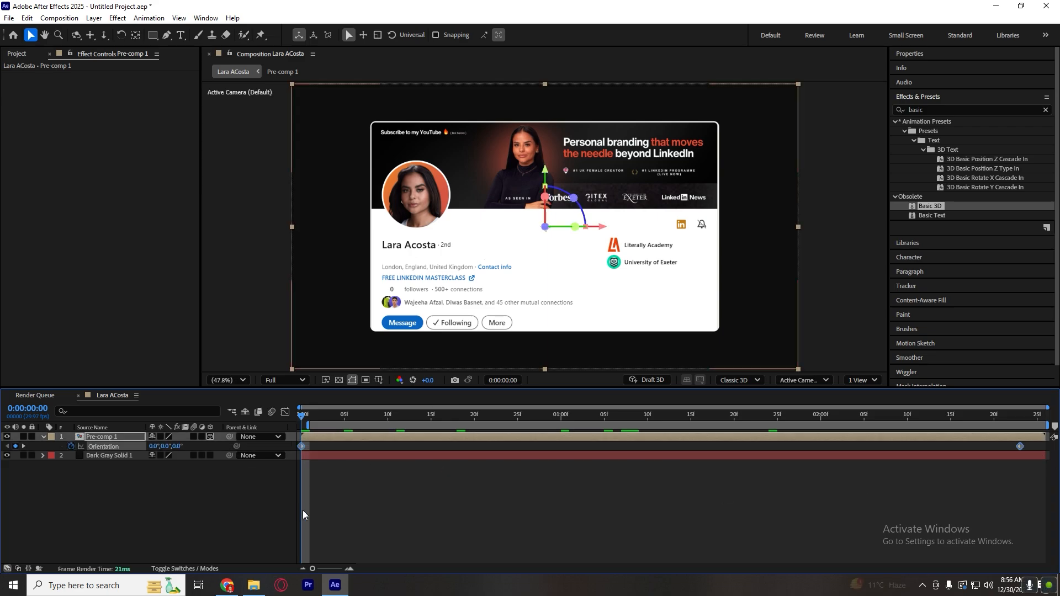
key("F9")
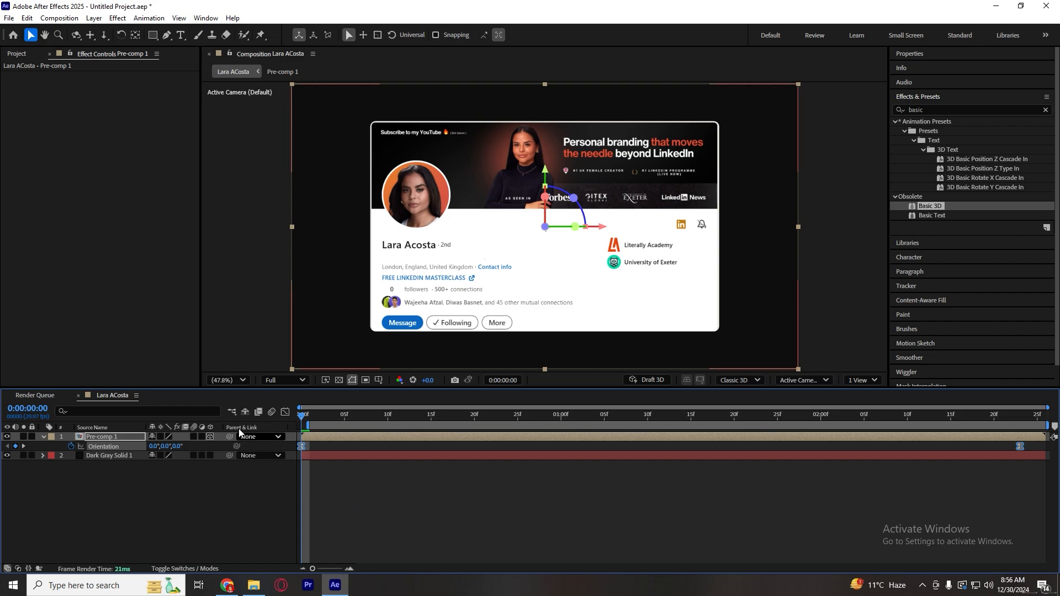
Reshape the Orientation speed graph so the tilt peaks early and slows down gradually, and preview the motion.
left_click(286, 409)
left_click_drag(910, 542, 560, 535)
key("space")
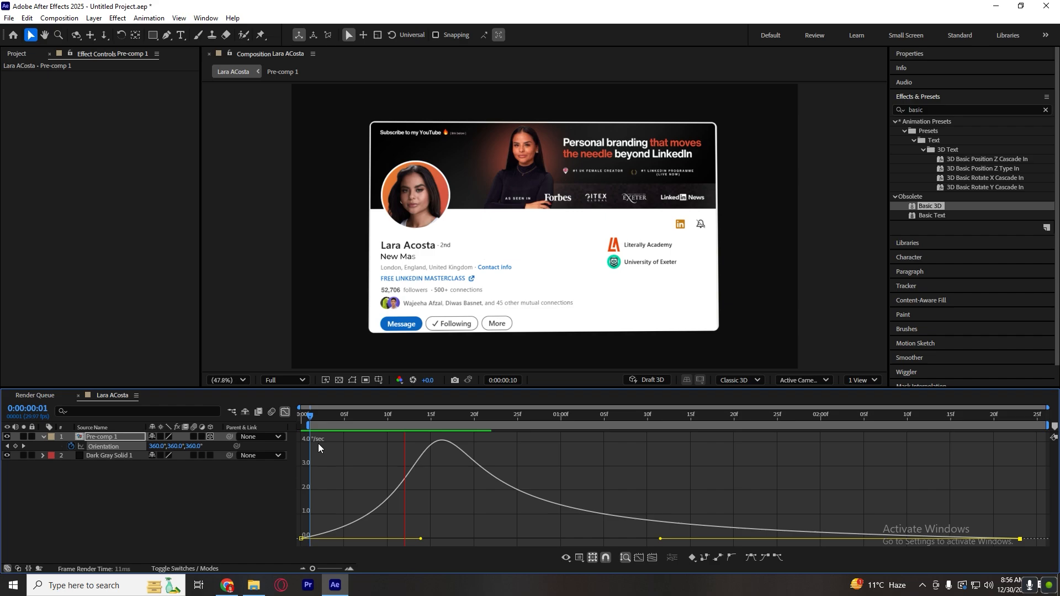
key("space")
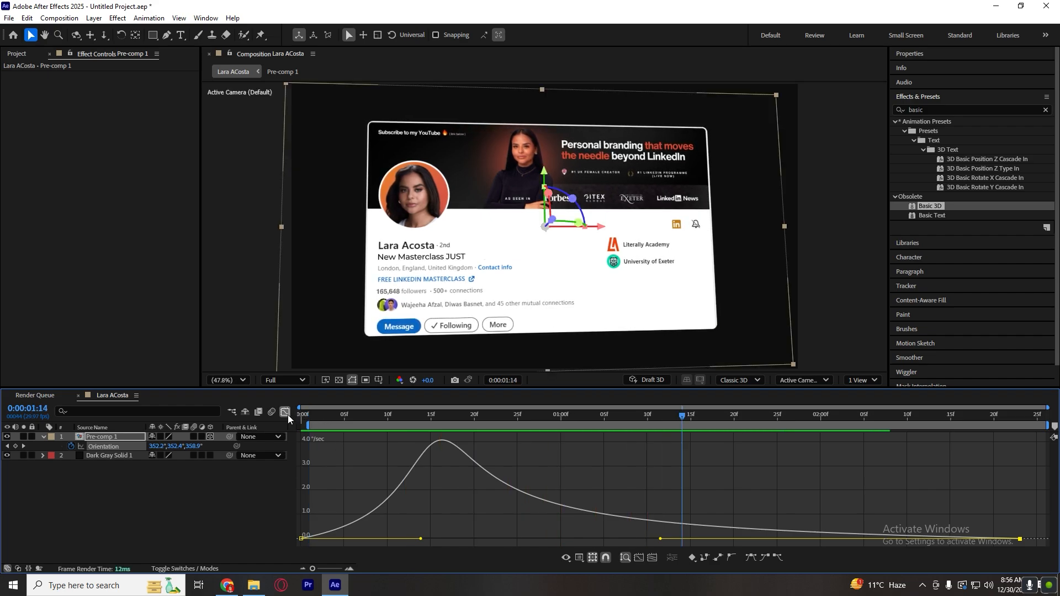
left_click(285, 412)
Add a new null object to the main composition.
left_click(244, 490)
right_click(244, 490)
mouse_move(280, 358)
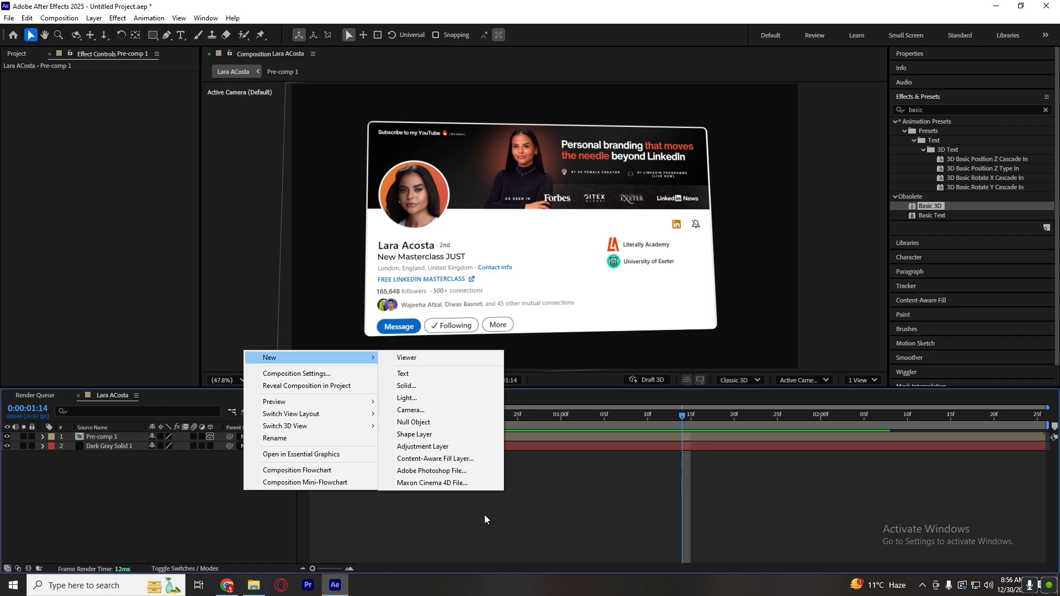
left_click(246, 522)
right_click(247, 521)
mouse_move(317, 394)
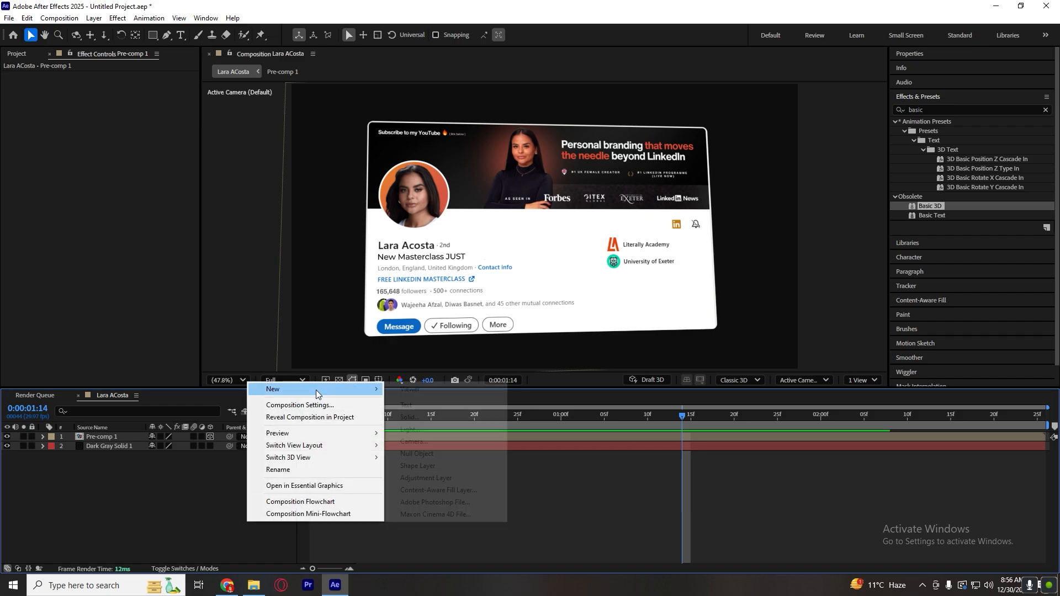
left_click(453, 454)
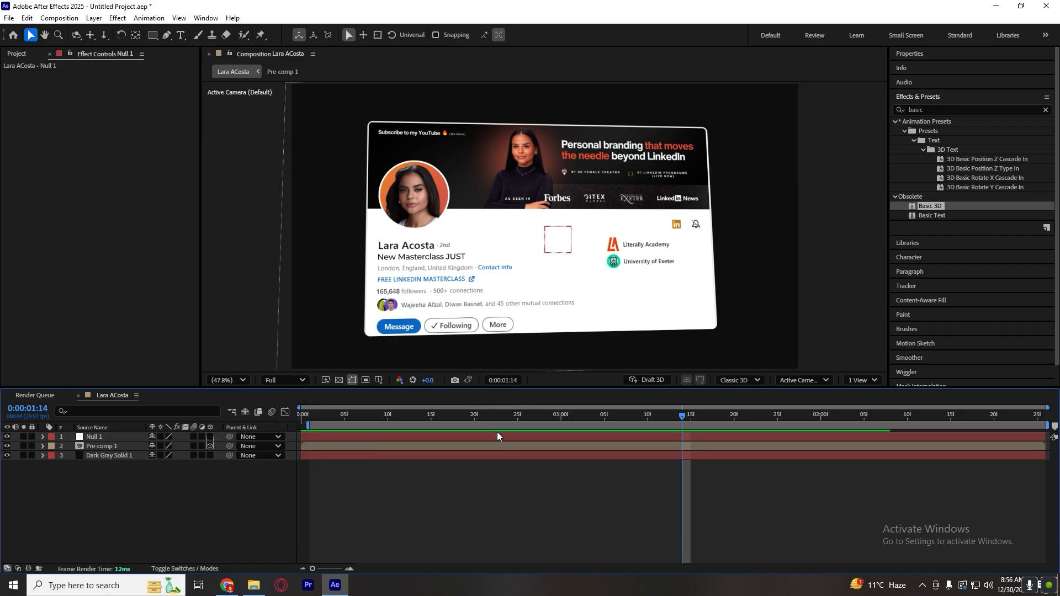
Parent Pre-comp 1 to Null 1 and reveal the null's Scale property at the first frame.
left_click(314, 438)
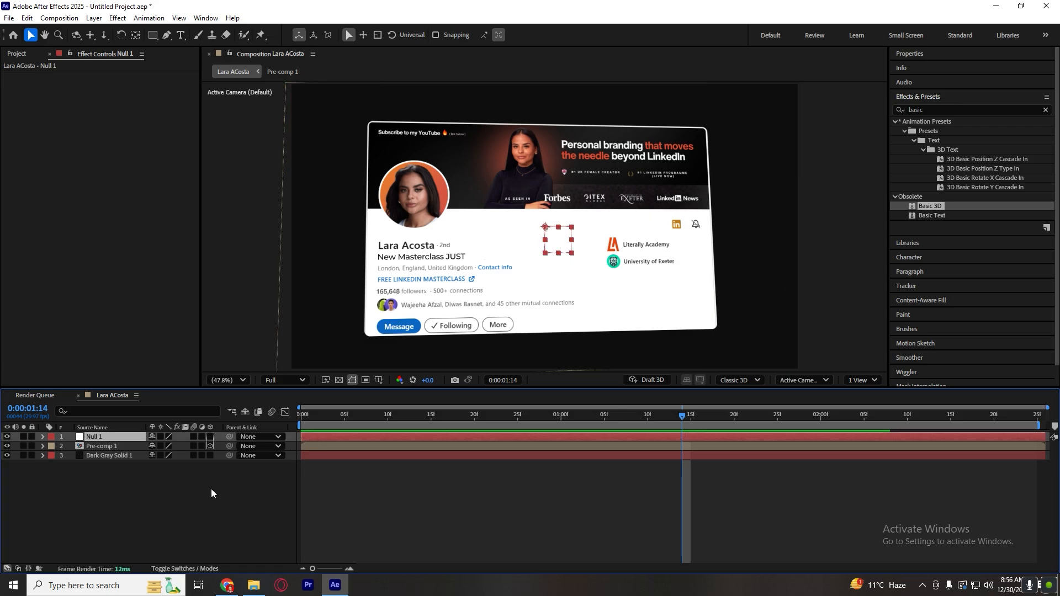
right_click(211, 490)
left_click(359, 480)
left_click(363, 438)
key("Home")
key("s")
left_click_drag(230, 455, 144, 439)
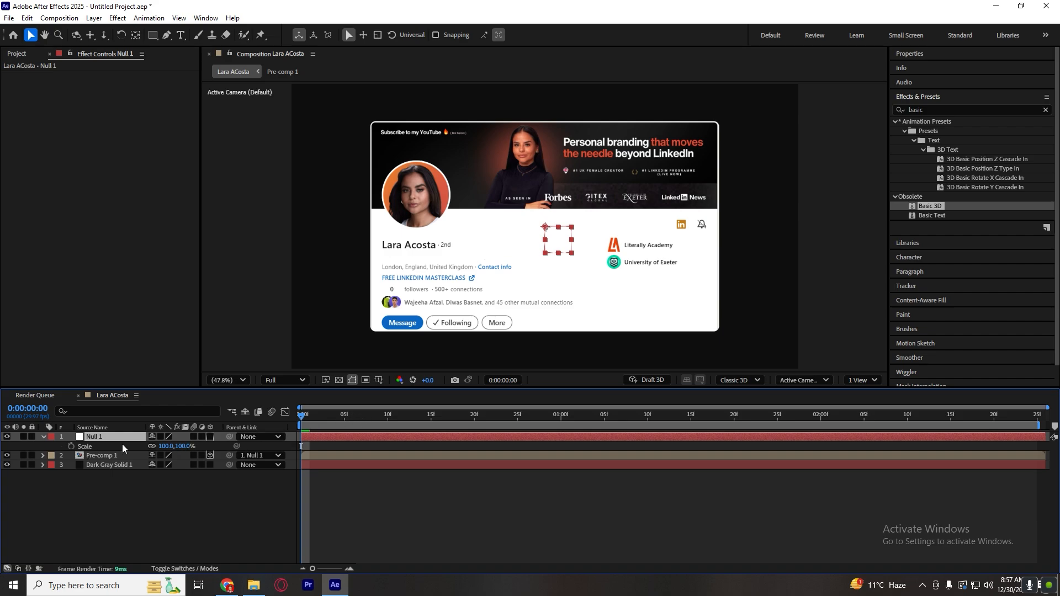
Set Scale and Position keyframes on Null 1 at the first frame.
left_click_drag(169, 446, 173, 445)
key("ctrl+z")
left_click(382, 489)
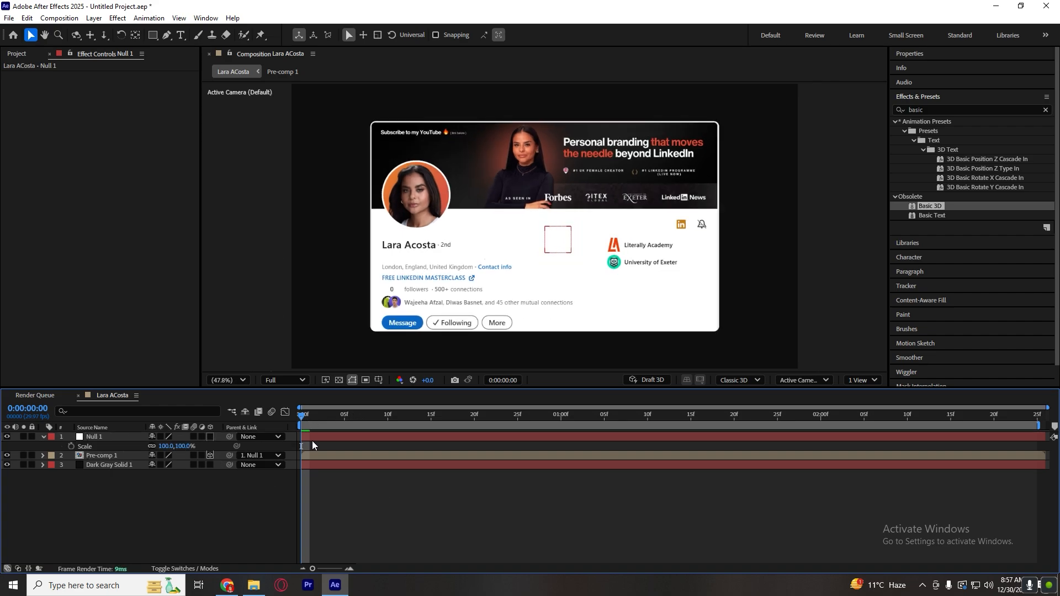
left_click(33, 465)
left_click(31, 465)
left_click(72, 446)
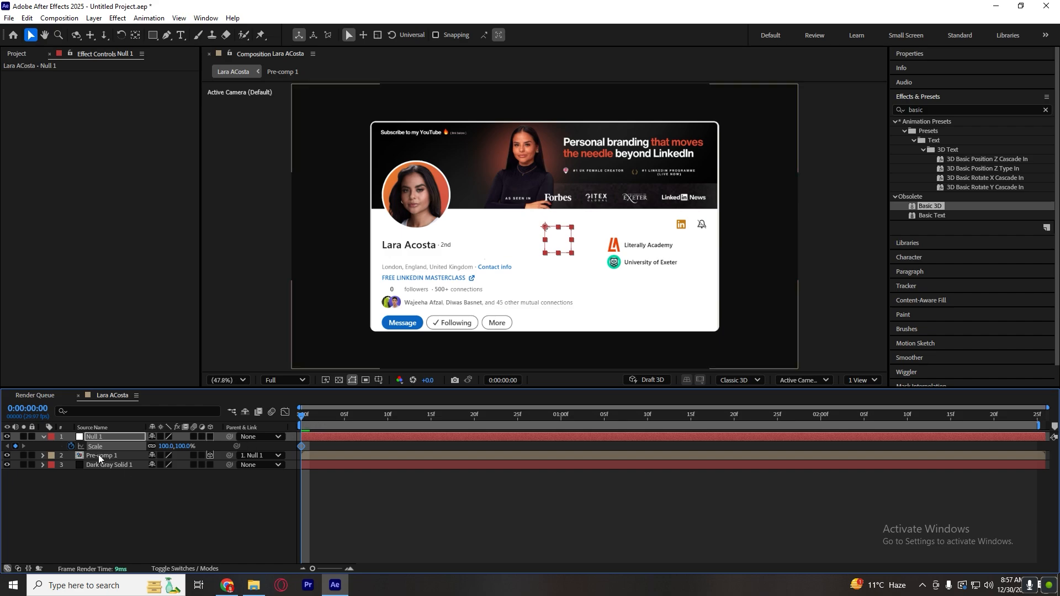
key("alt+shift+p")
At 0:00:01:28, zoom in on the card by setting Null 1's Scale to 151% and its Position to about 1403, 409.
left_click_drag(310, 418, 803, 419)
left_click_drag(167, 456, 318, 439)
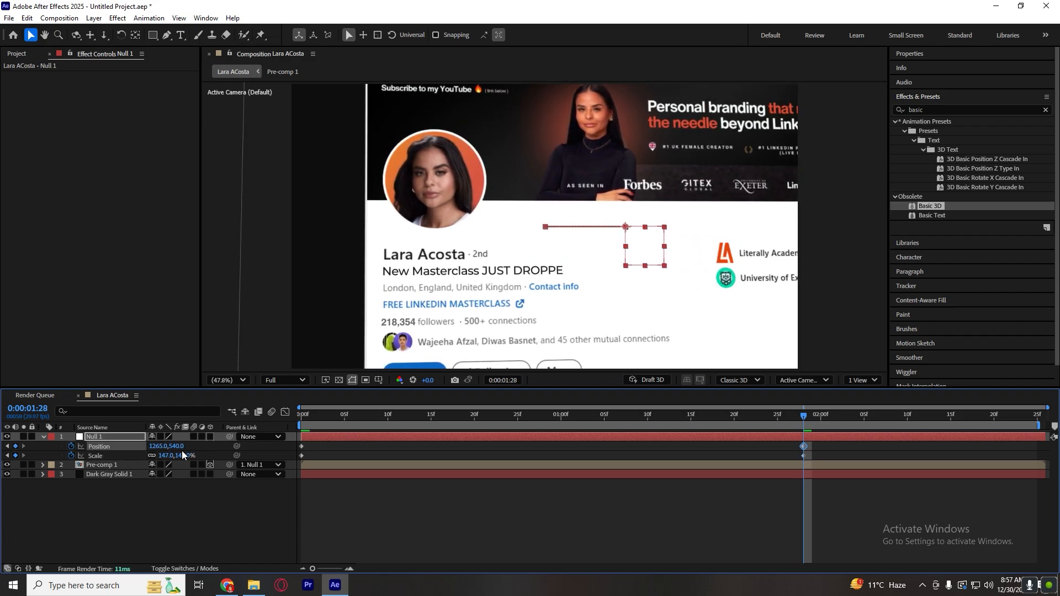
left_click_drag(175, 446, 37, 435)
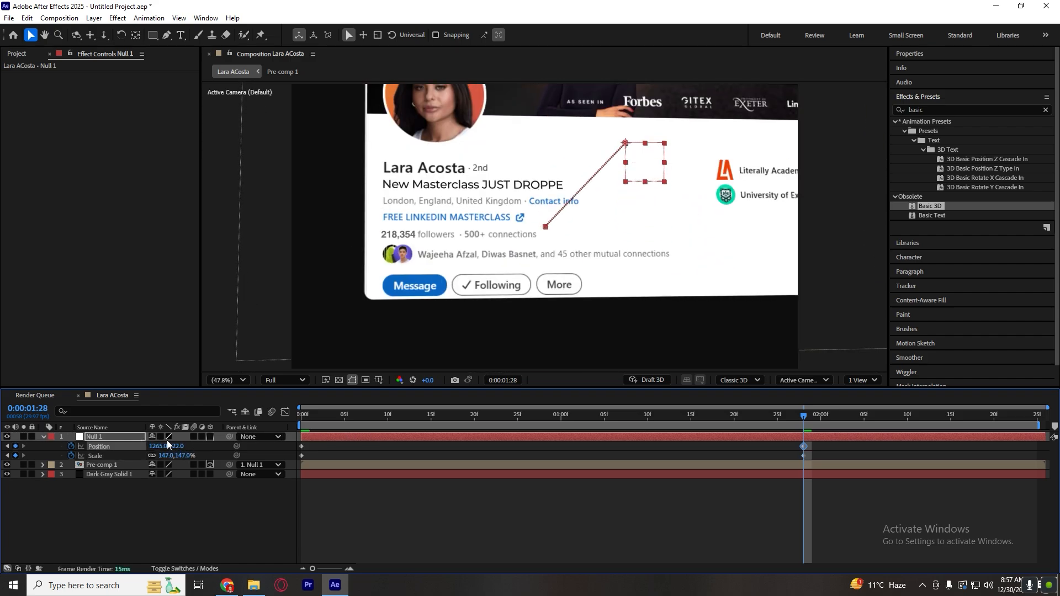
mouse_move(167, 445)
left_mouse_down()
mouse_move(165, 456)
mouse_move(234, 456)
mouse_move(191, 447)
mouse_move(207, 453)
mouse_move(149, 455)
mouse_move(187, 446)
left_mouse_up()
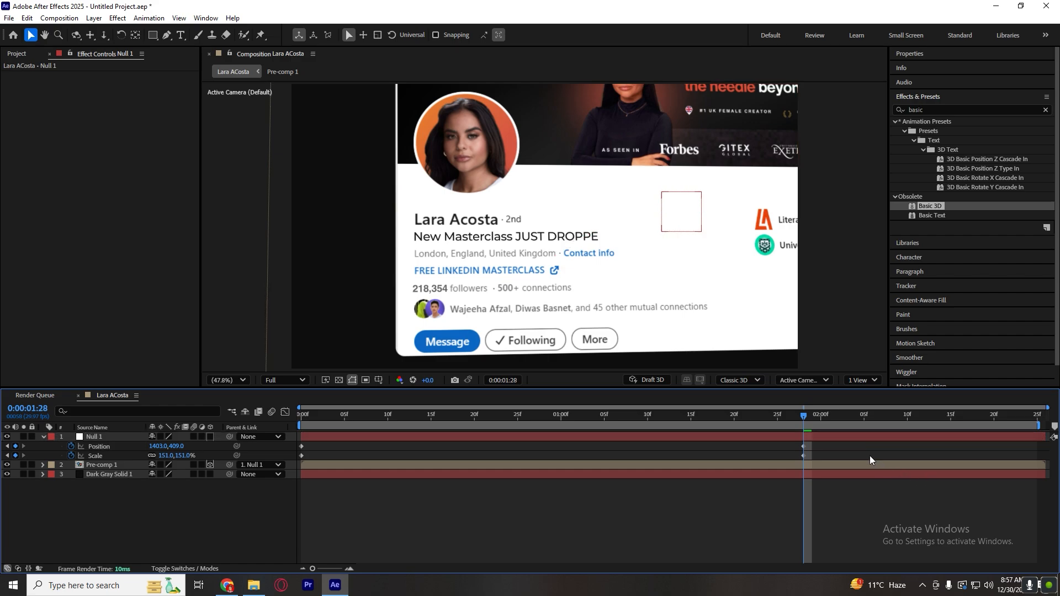
Easy Ease Null 1's Position and Scale keyframes, reshape their speed curves to peak near the start and slow down gradually, and preview the zoom.
left_click_drag(869, 457, 281, 439)
key("F9")
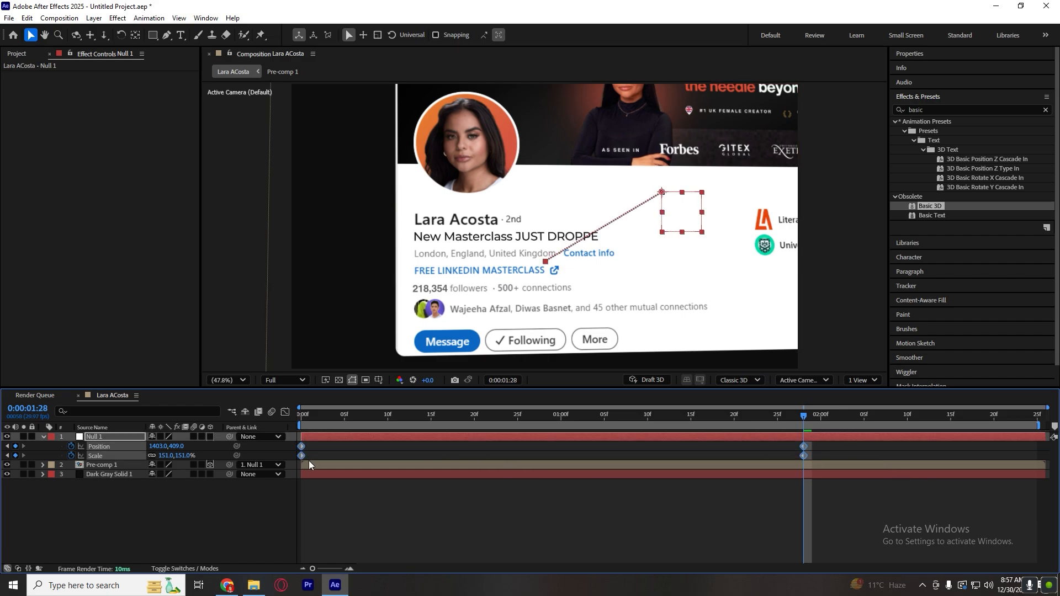
left_click(285, 412)
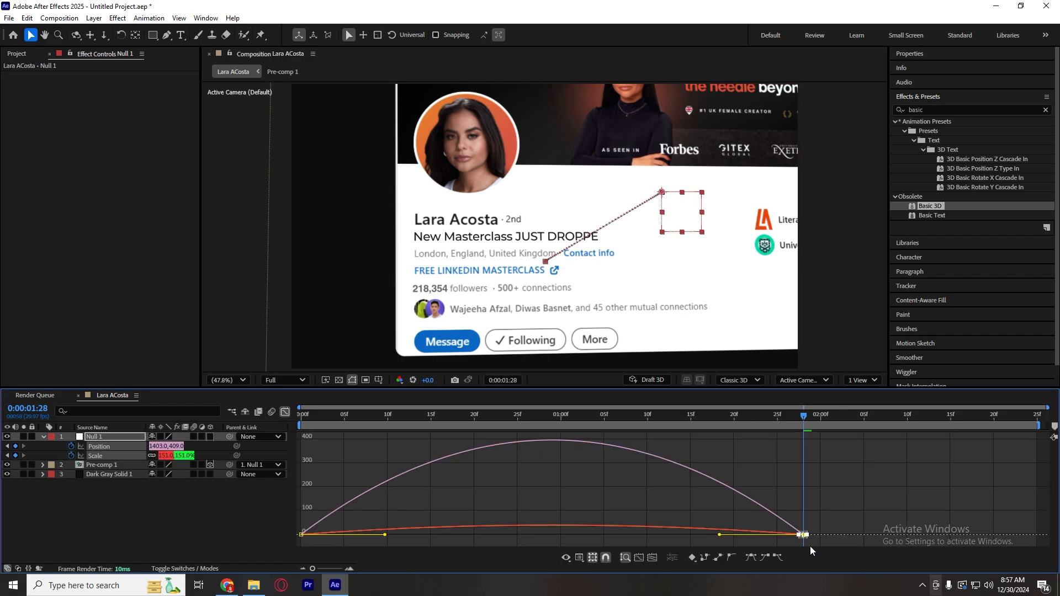
left_click_drag(803, 535, 524, 535)
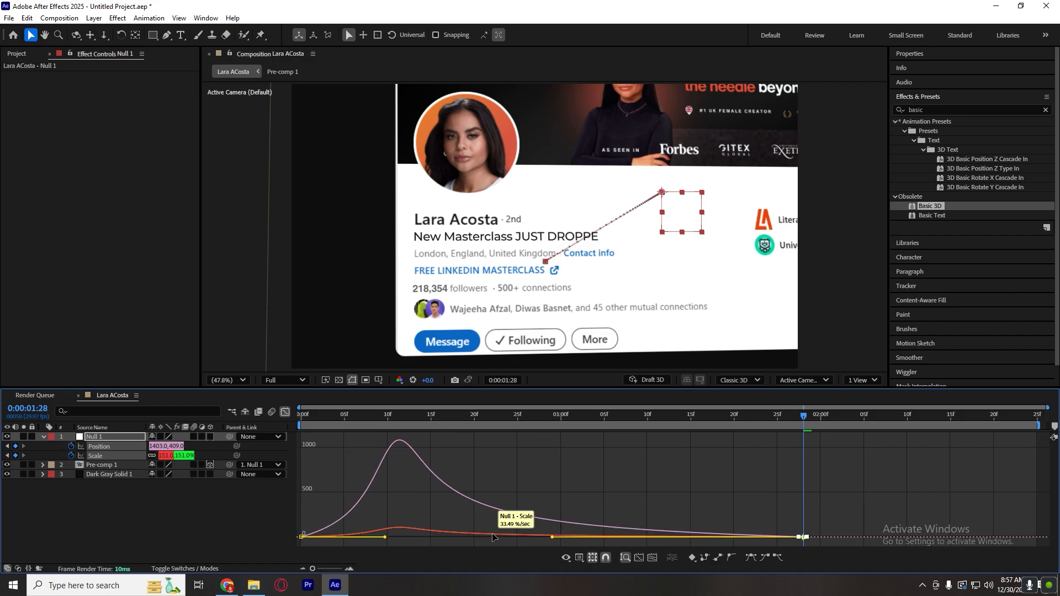
left_click_drag(403, 497, 248, 554)
left_click_drag(385, 537, 334, 535)
key("Home")
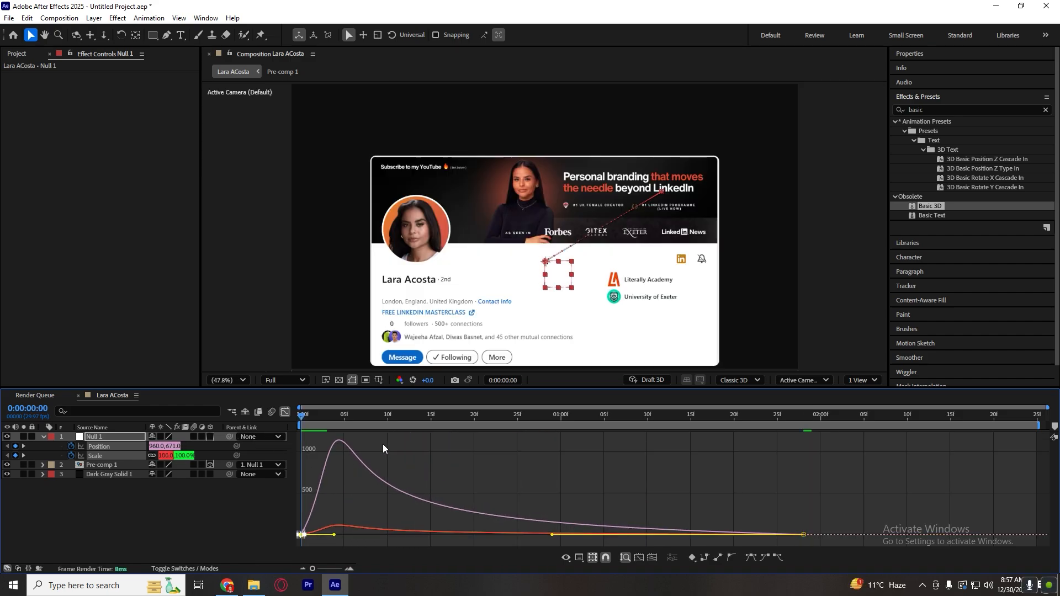
key("space")
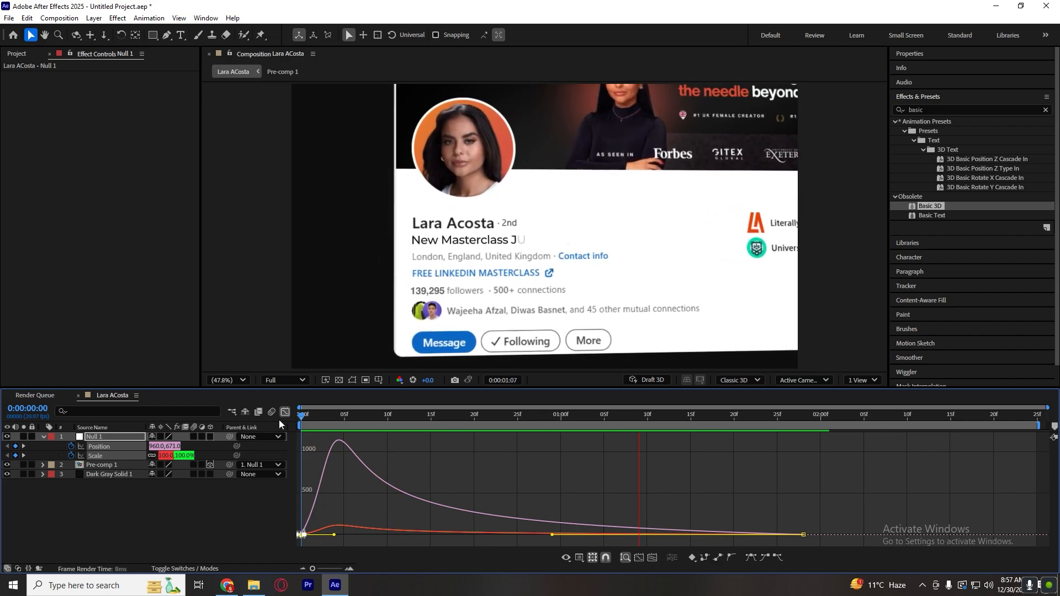
left_click(284, 412)
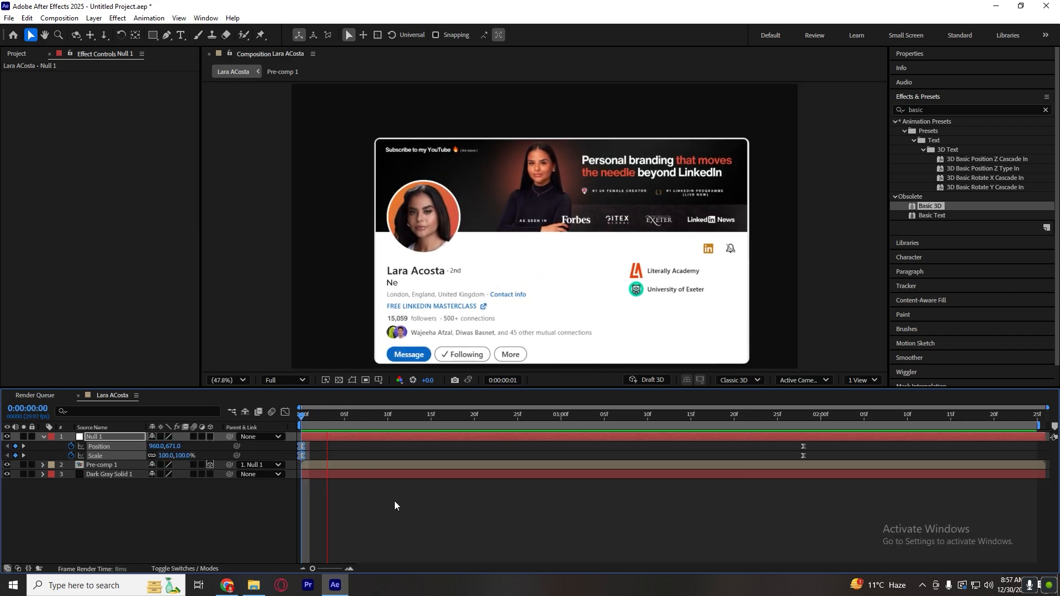
key("space")
Set Null 1's vertical Position to 540 at the first frame.
left_click_drag(317, 418, 257, 430)
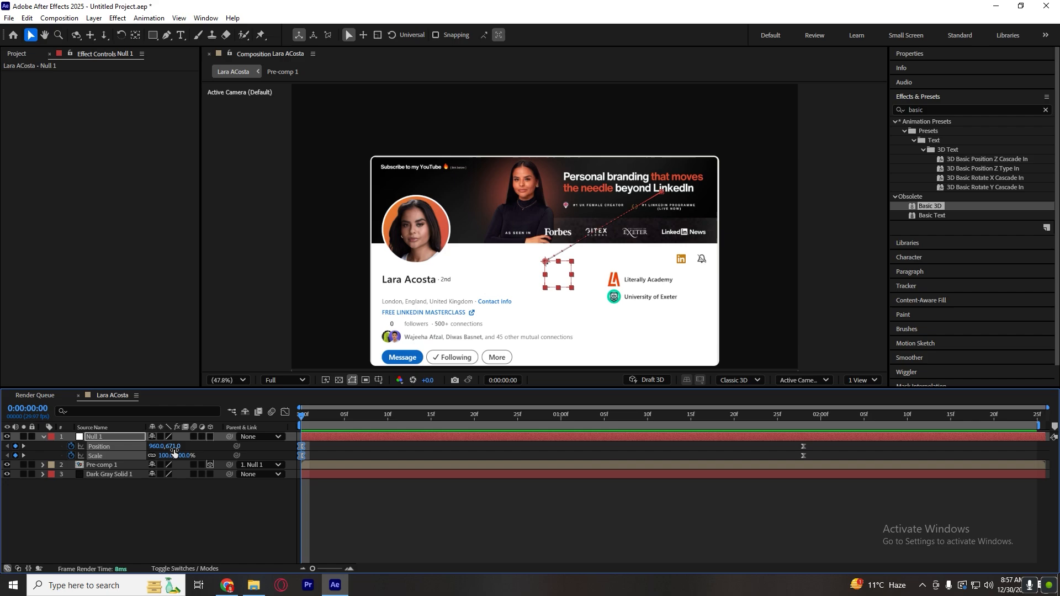
left_click(209, 448)
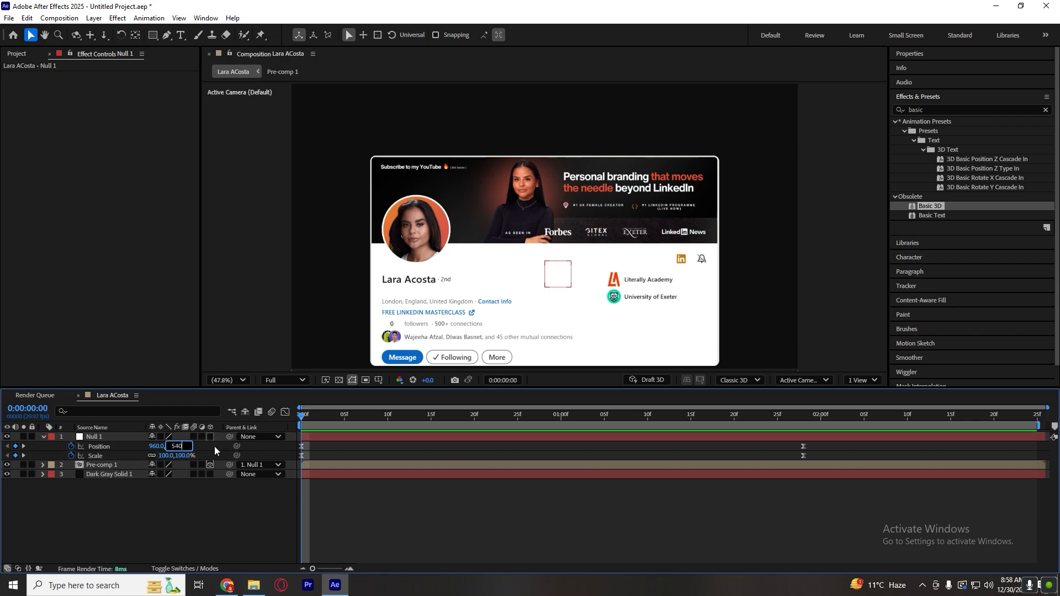
type("540")
key("Return")
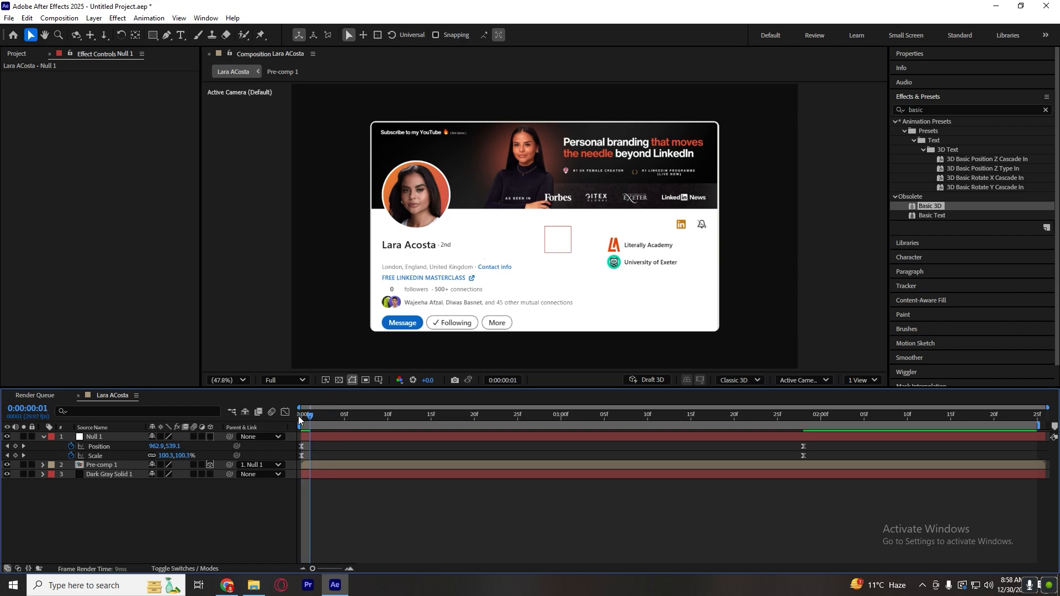
Preview the card animation repeatedly from the first frame to check the zoom and tilt timing.
key("space")
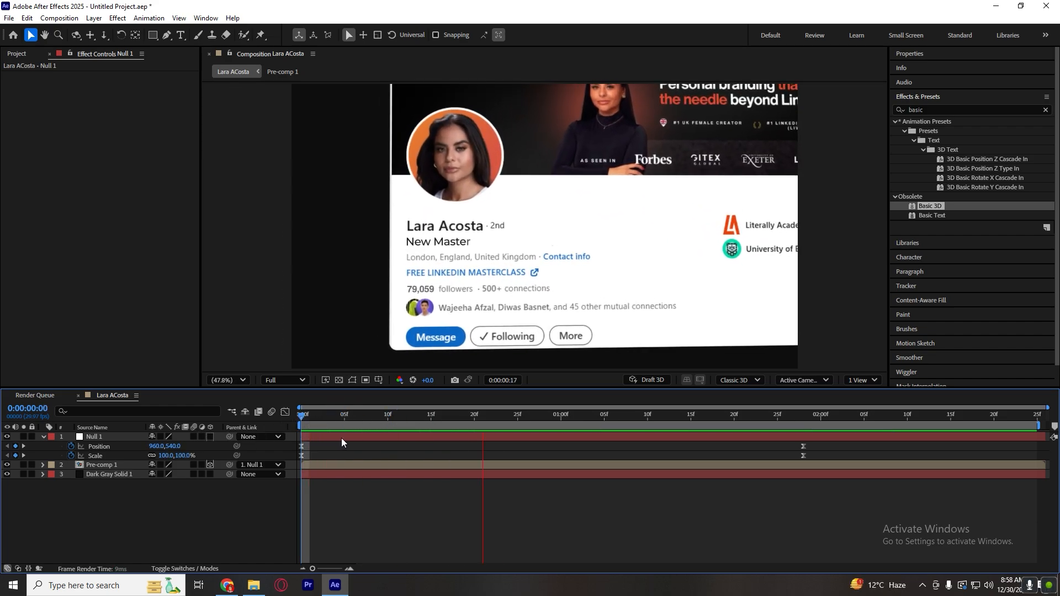
key("space")
key("space")
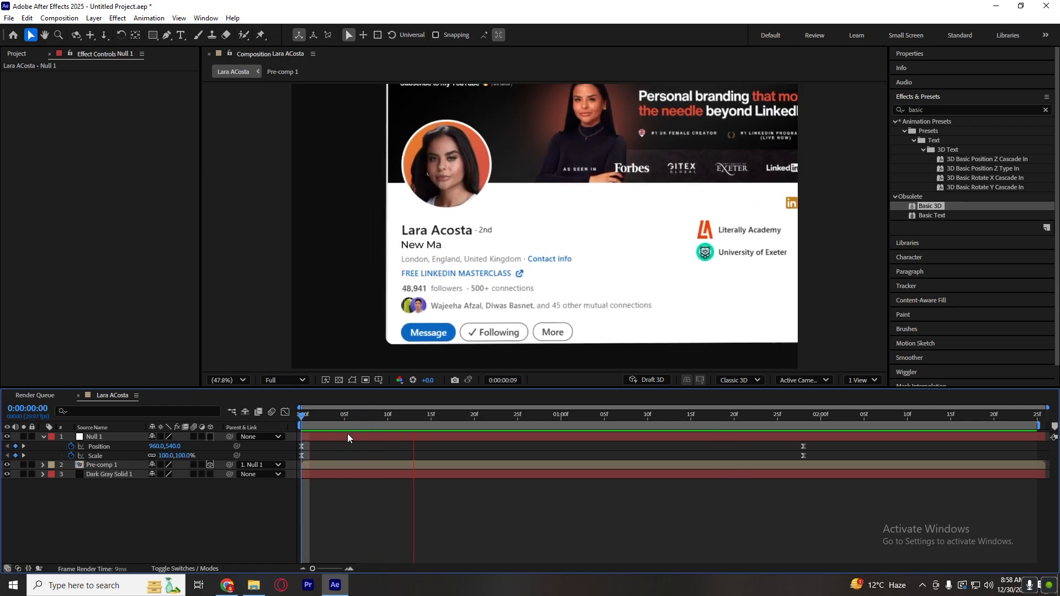
key("space")
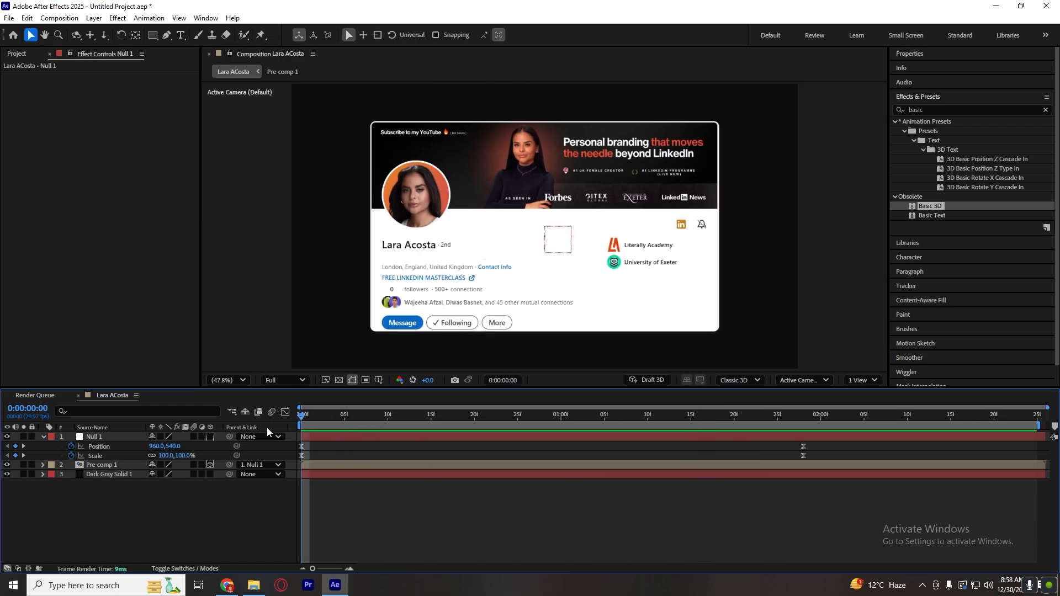
key("space")
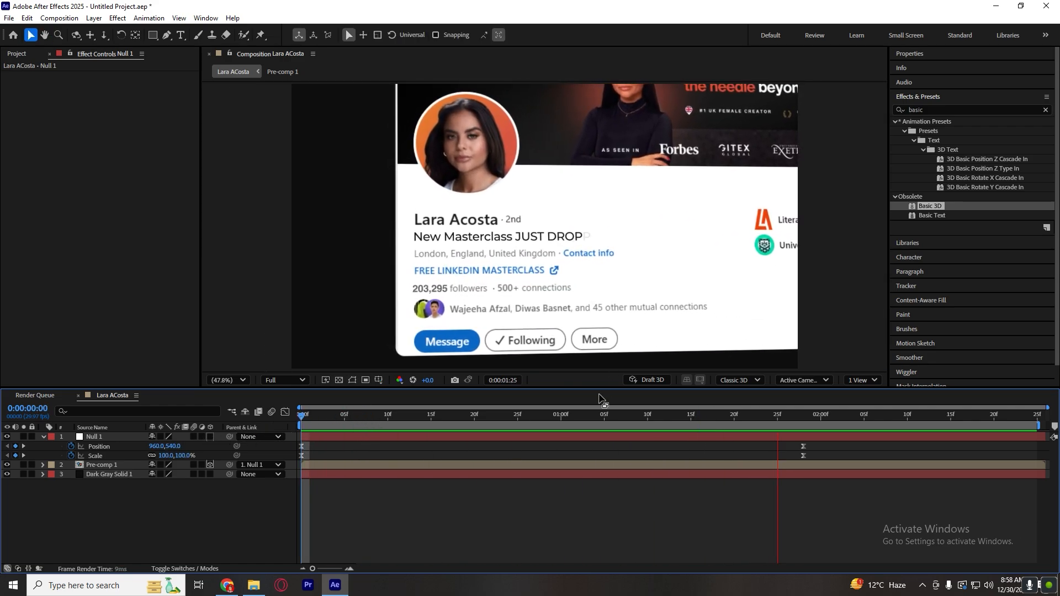
key("space")
key("space")
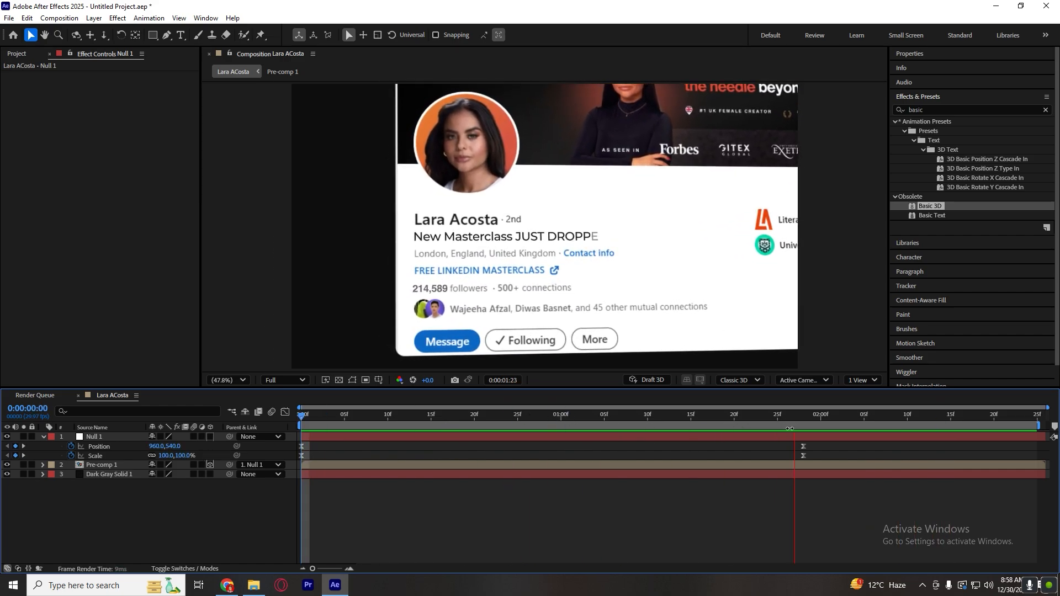
key("space")
Move Pre-comp 1's second Orientation keyframe to 0:00:02:00.
left_click(802, 464)
key("u")
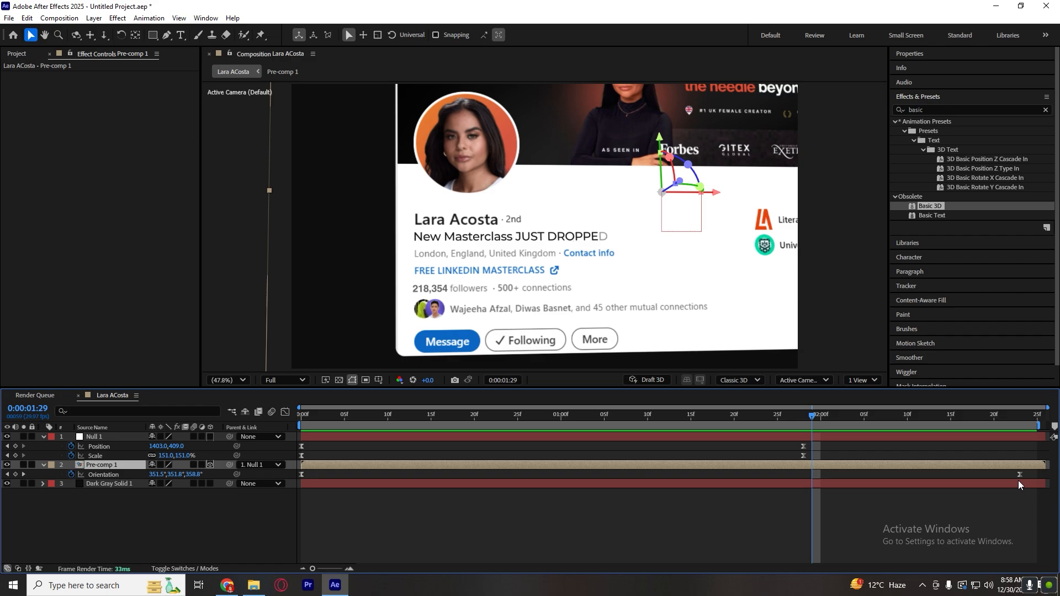
left_click_drag(1019, 475, 805, 475)
left_click(820, 418)
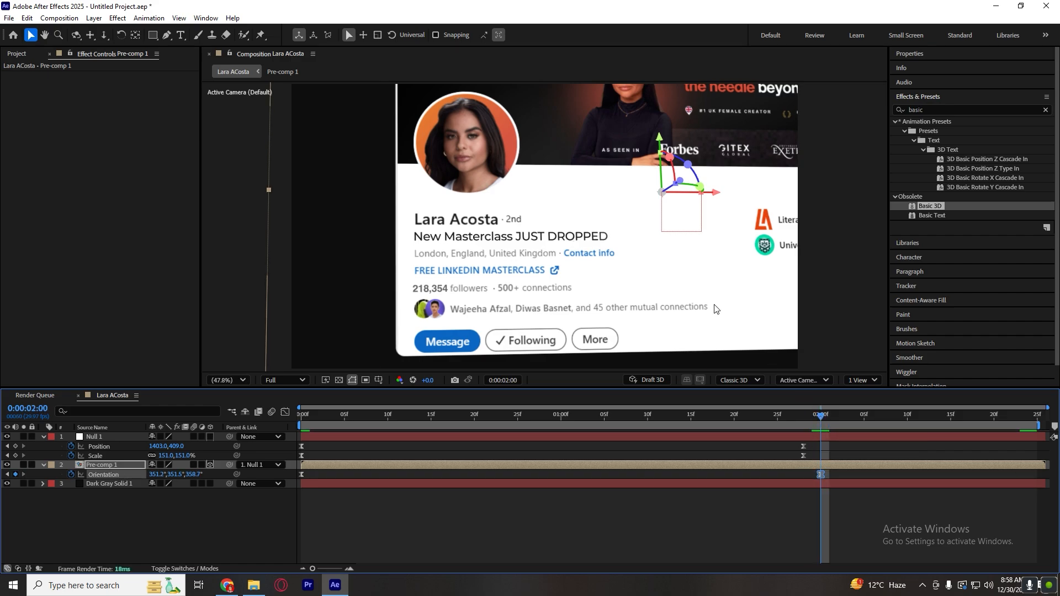
Increase the card's 3D tilt at 0:00:02:00 to an Orientation of about 343.5°, 343.0°, 356.4°.
left_click_drag(669, 157, 673, 153)
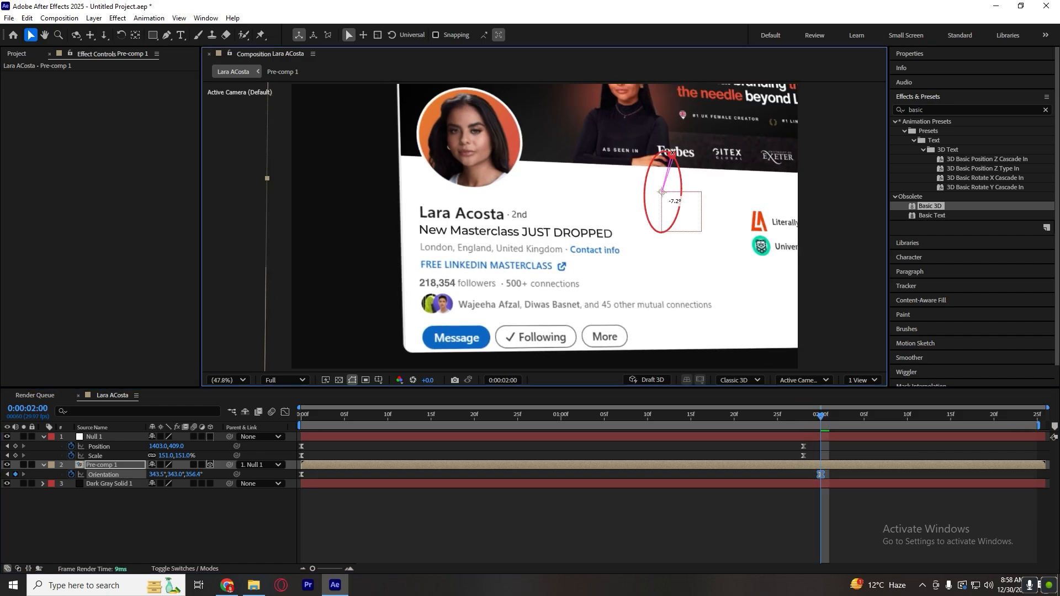
left_click(636, 555)
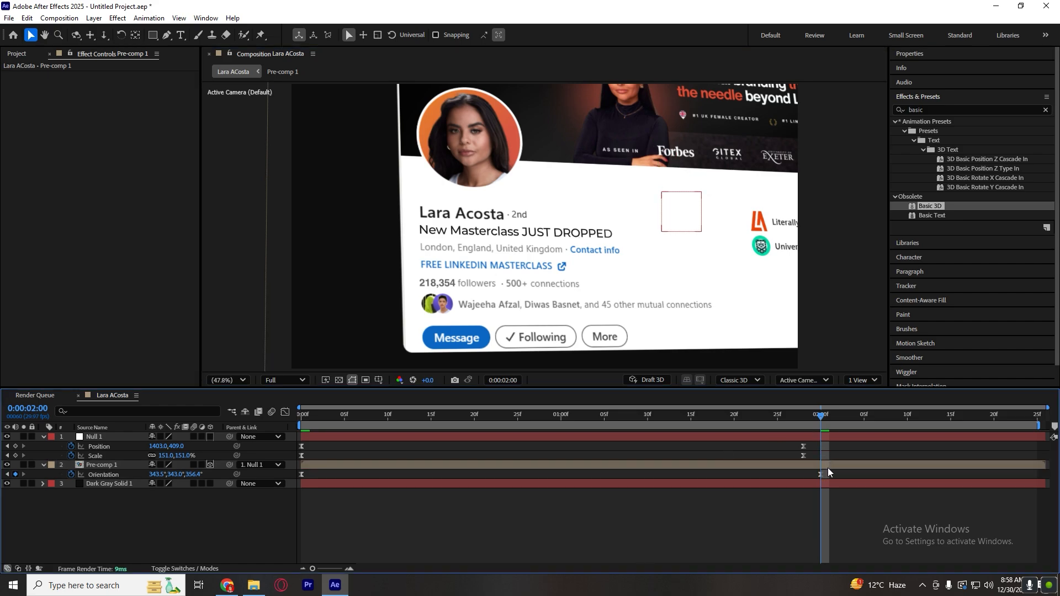
left_click(821, 474)
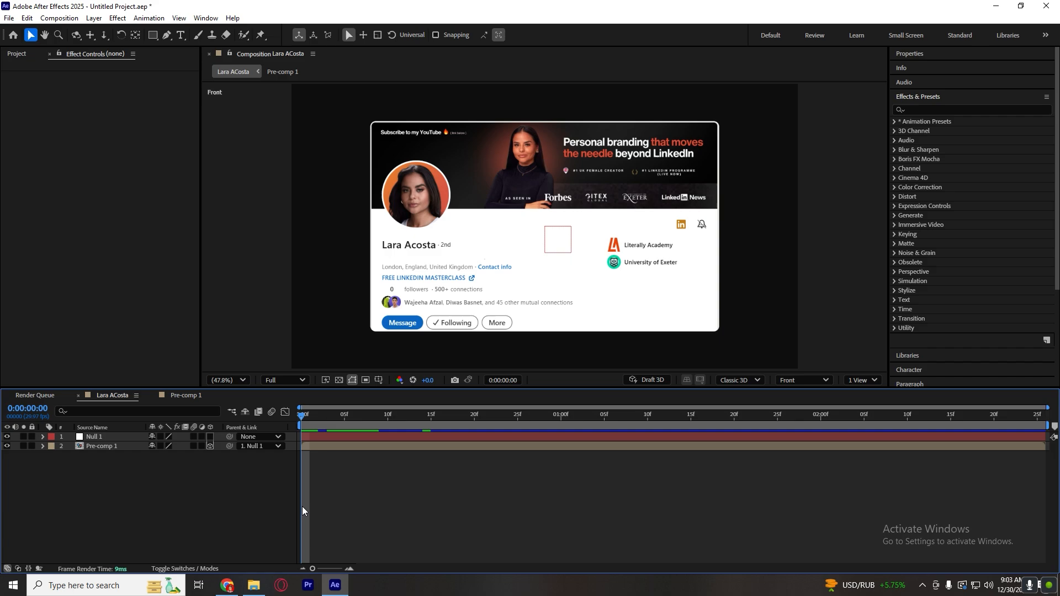
Pre-compose Null 1 and Pre-comp 1 together, moving all attributes into the new composition Pre-comp 2.
left_click_drag(358, 460, 366, 440)
right_click(366, 439)
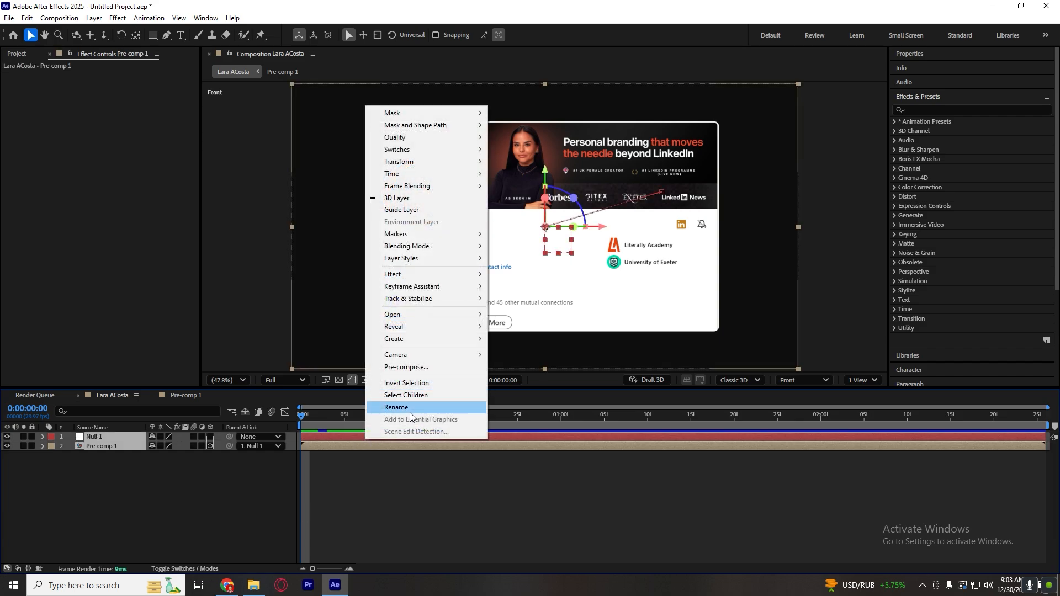
left_click(416, 368)
left_click(583, 371)
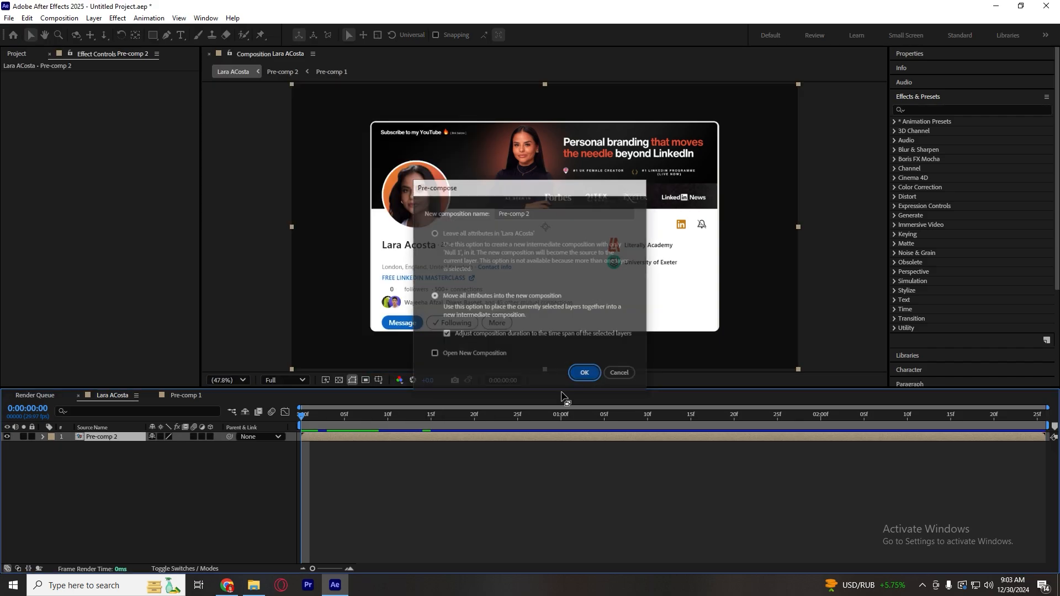
Create a new adjustment layer above Pre-comp 2 in the main composition.
right_click(249, 506)
mouse_move(317, 368)
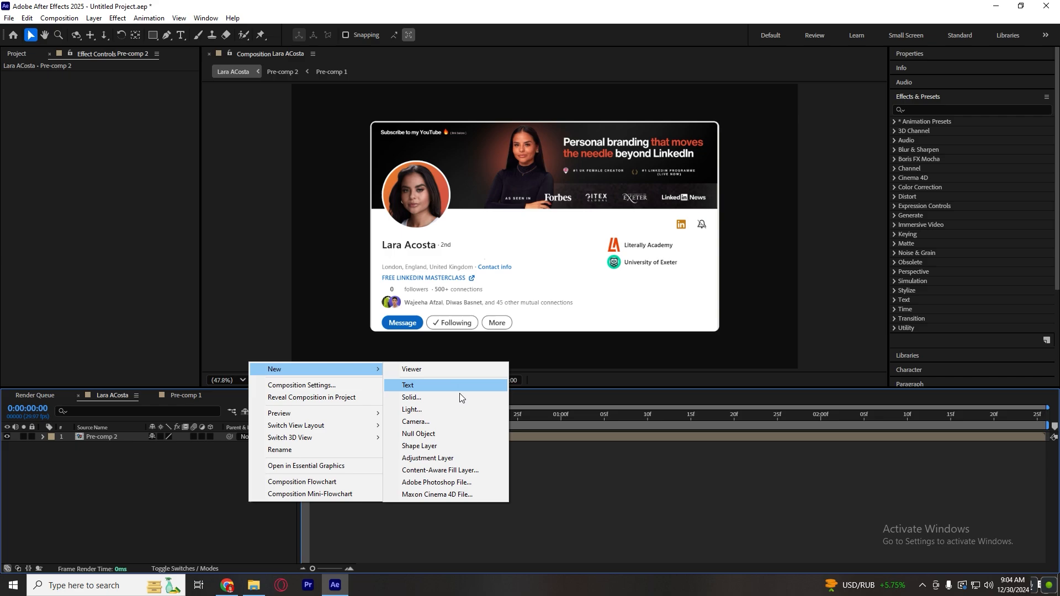
left_click(453, 458)
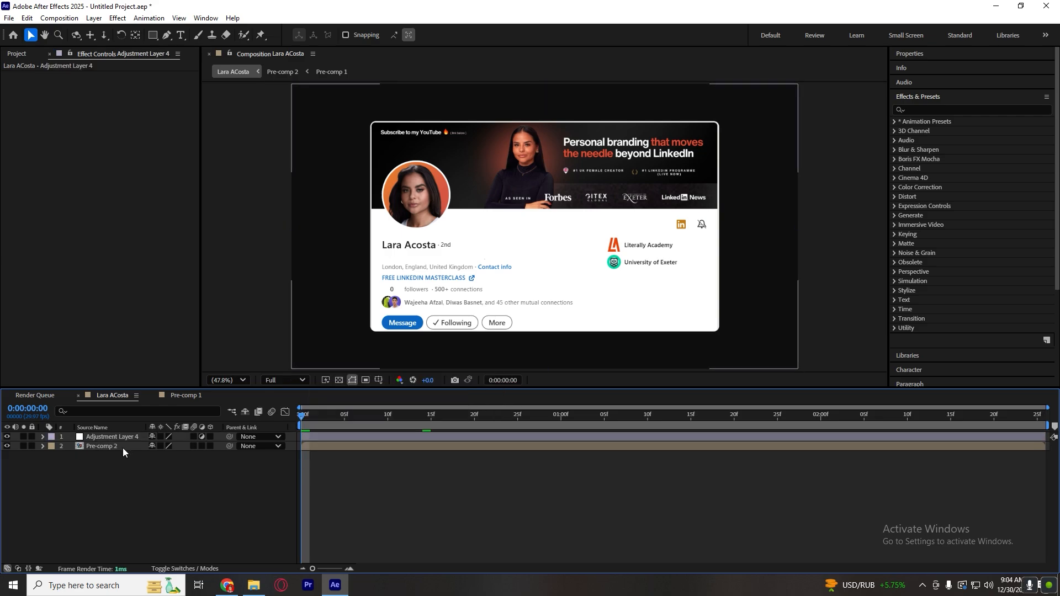
Apply the CC Vignette effect to the adjustment layer and preview the animation from the first frame.
left_click(946, 109)
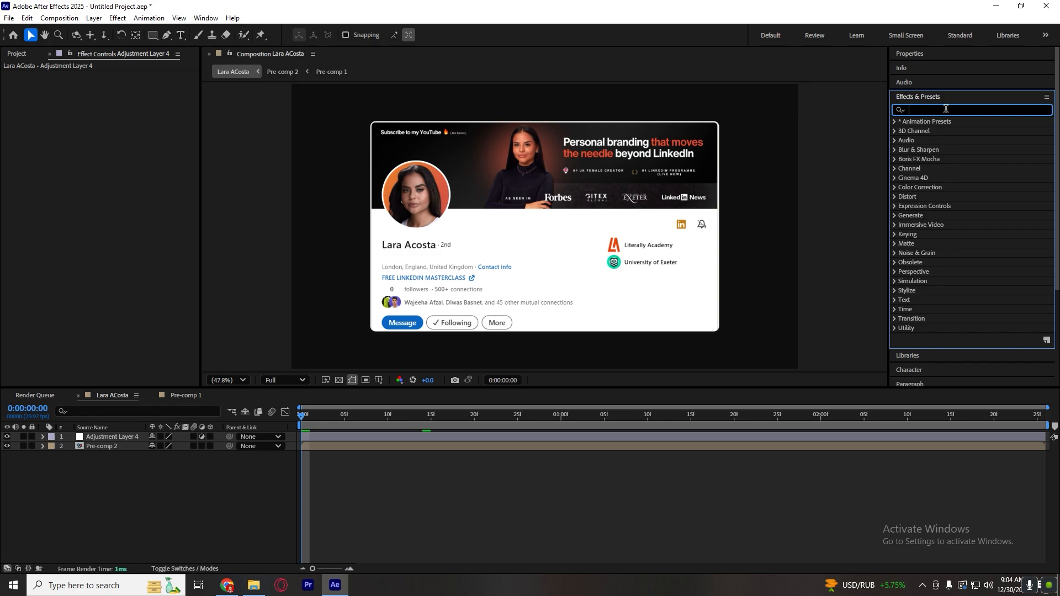
type("vign")
left_click_drag(934, 177, 440, 438)
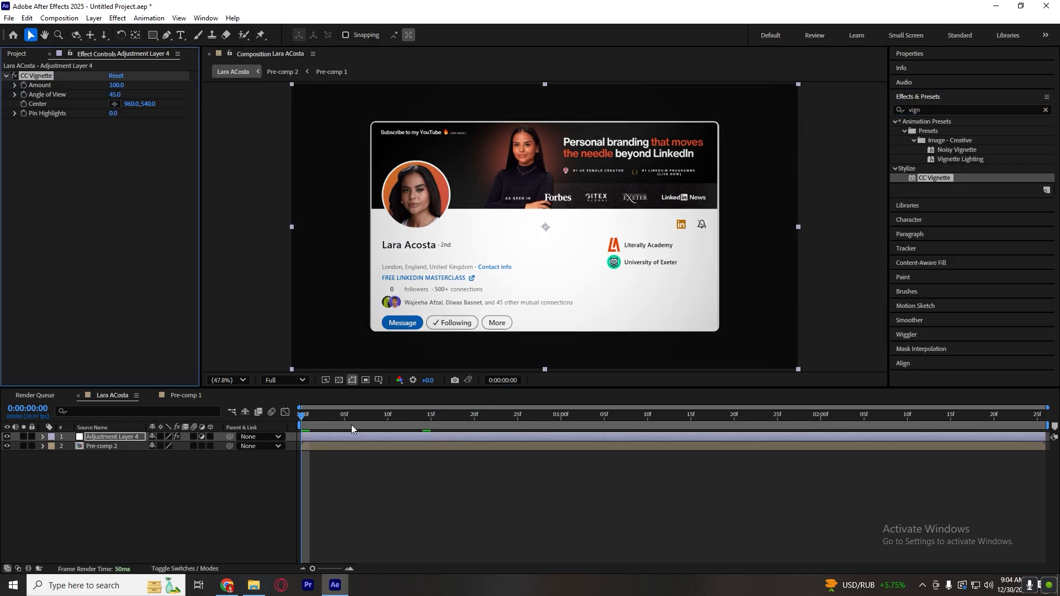
left_click_drag(351, 425, 414, 425)
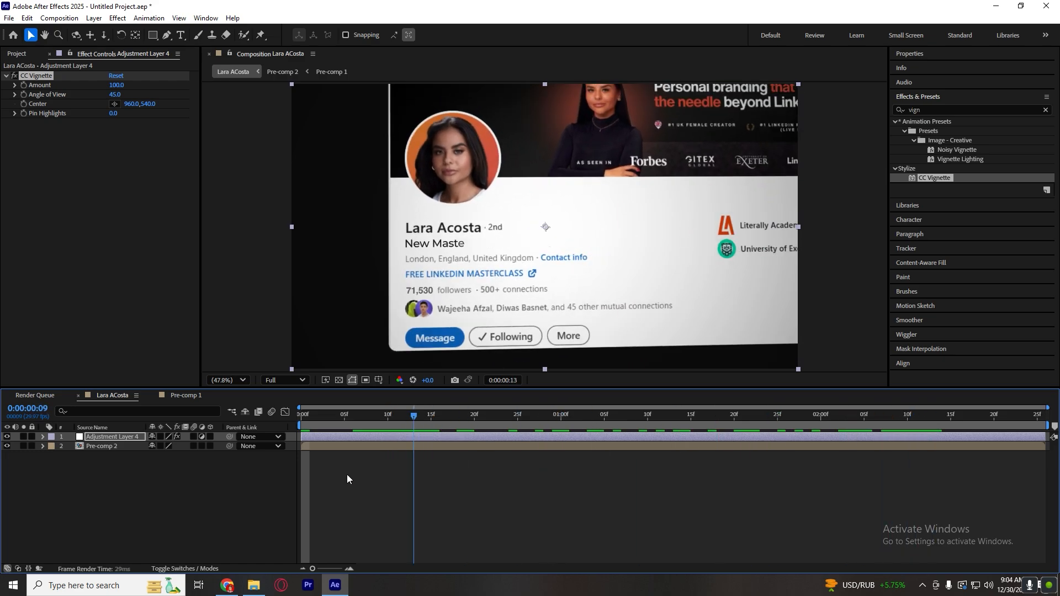
key("space")
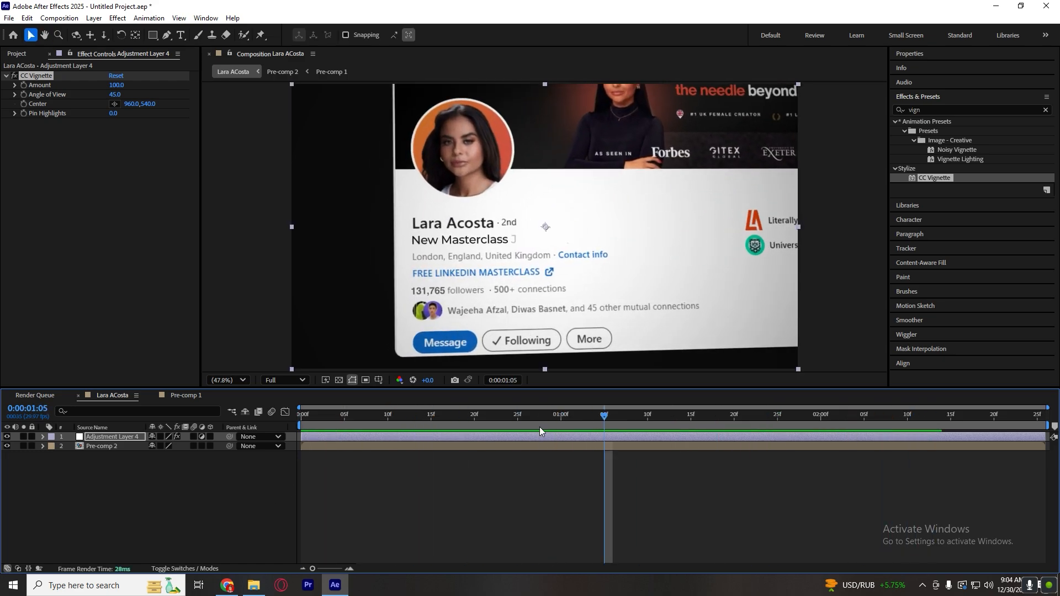
left_click_drag(539, 426, 299, 428)
key("space")
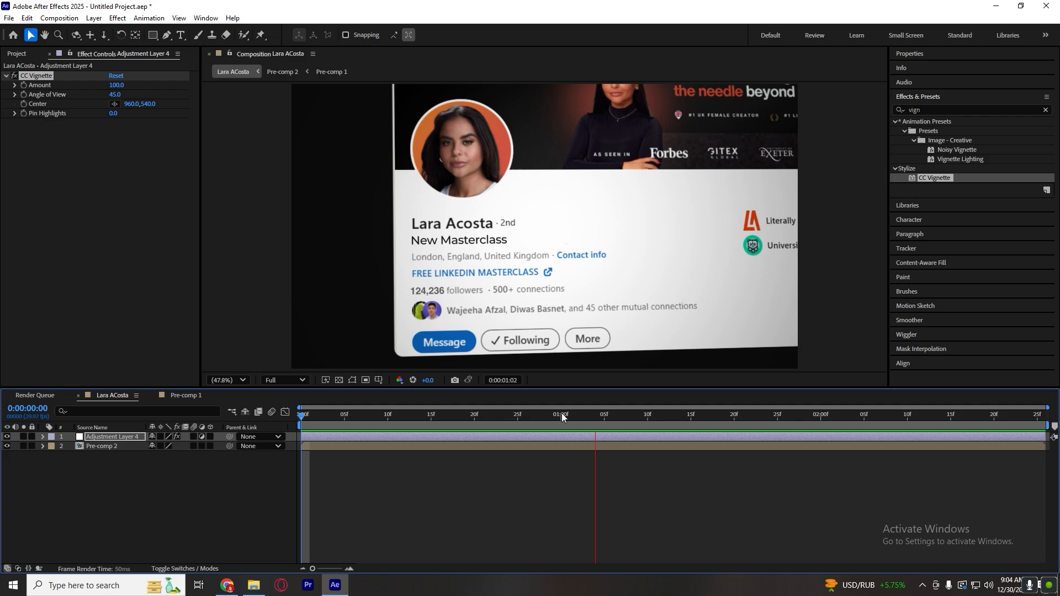
key("space")
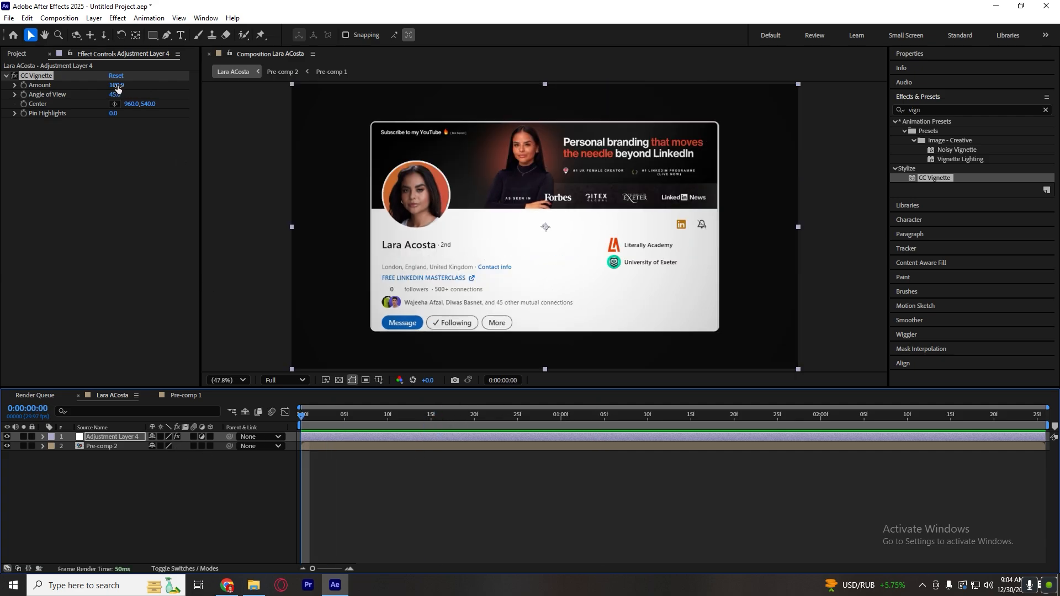
Try a CC Vignette Amount of 203, preview it, and test a lower Amount of 166 before undoing that reduction.
mouse_move(117, 85)
left_mouse_down()
mouse_move(170, 81)
mouse_move(132, 92)
left_mouse_up()
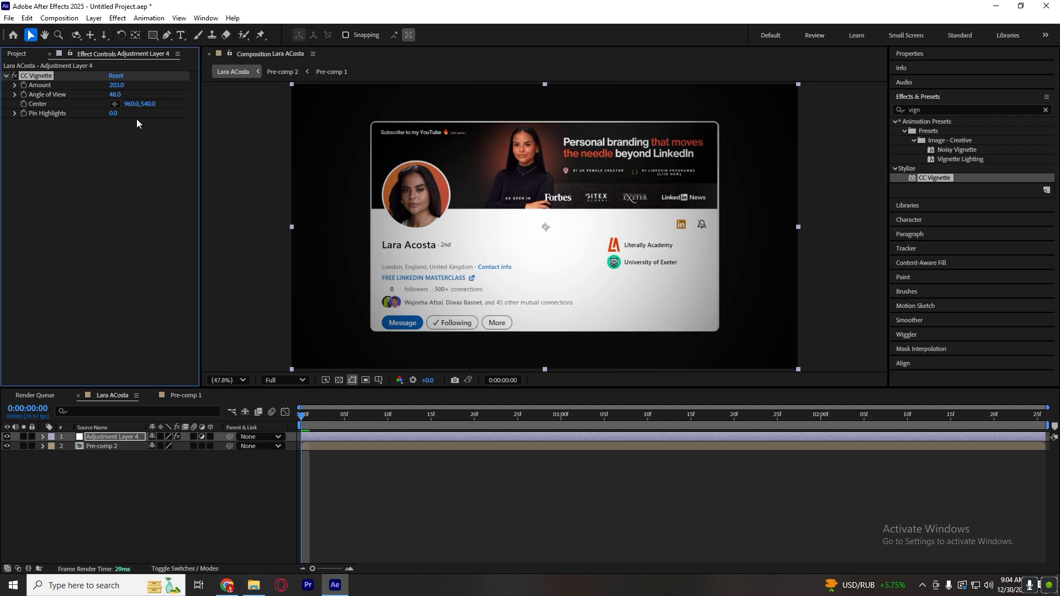
key("ctrl+z")
key("space")
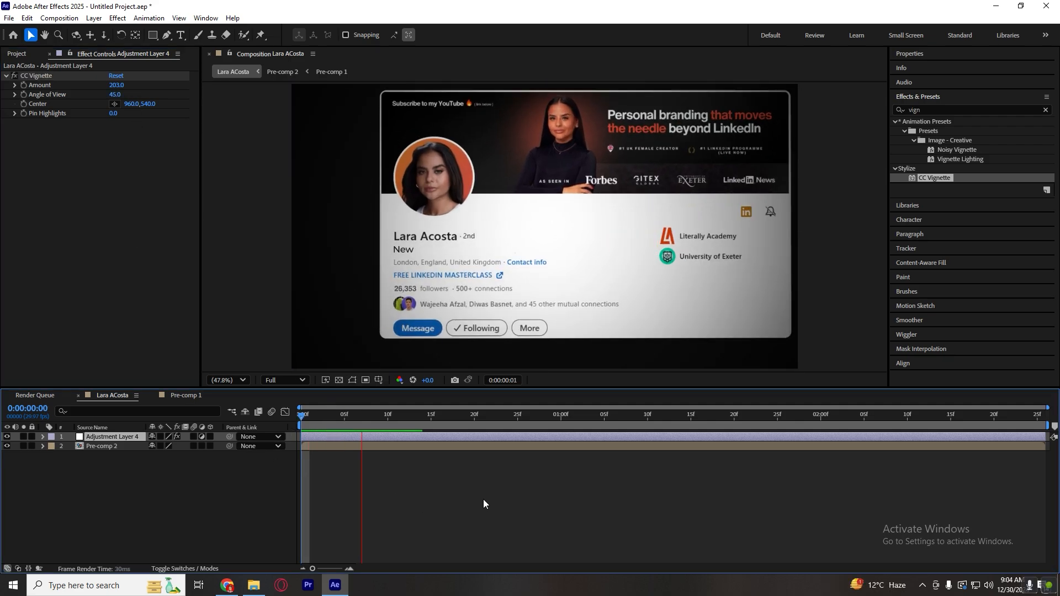
key("space")
left_click_drag(595, 418, 337, 437)
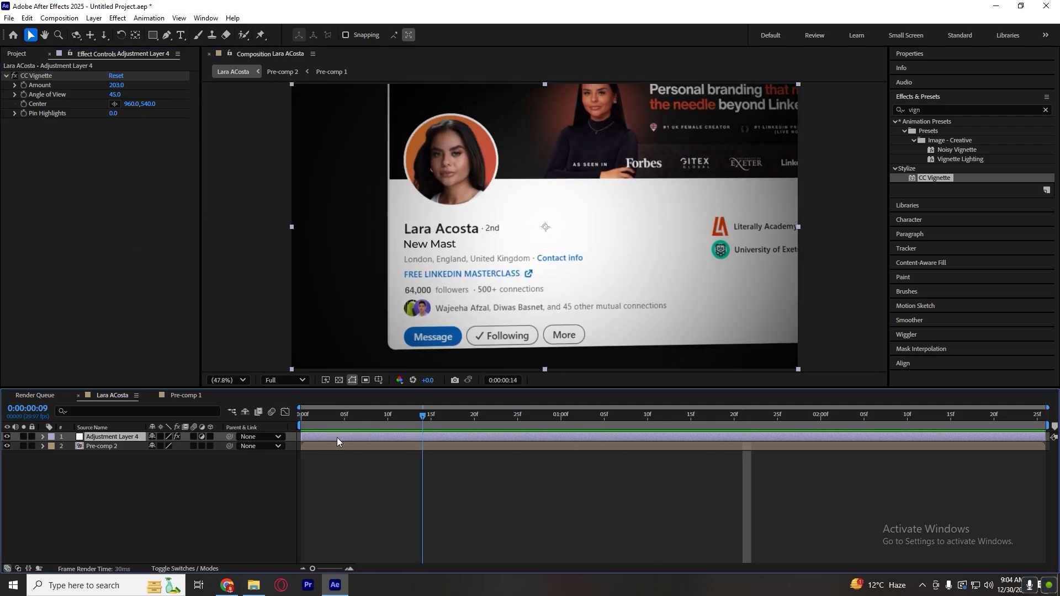
key("space")
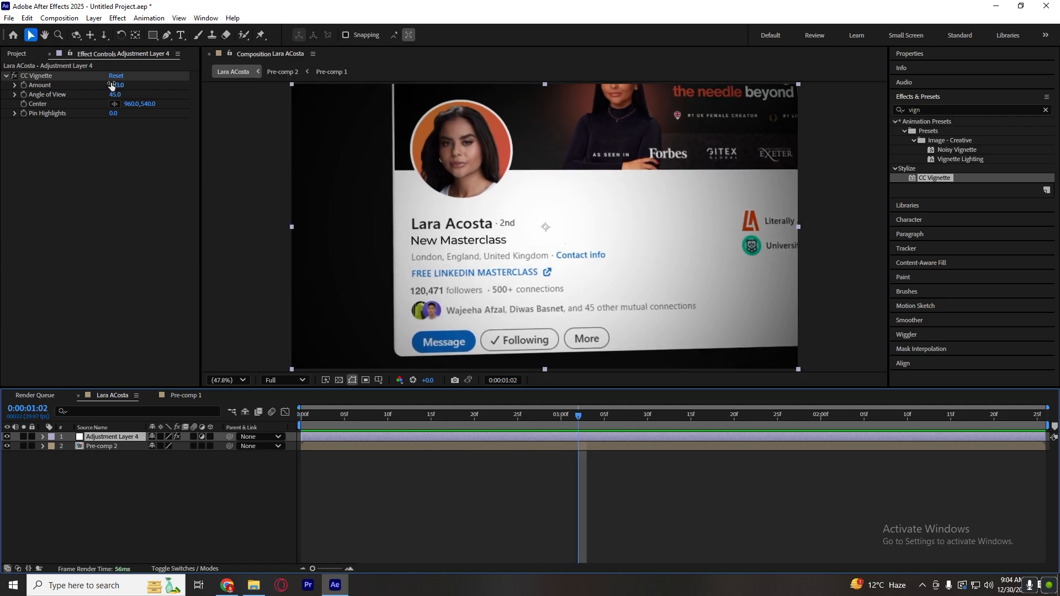
left_click_drag(111, 86, 104, 90)
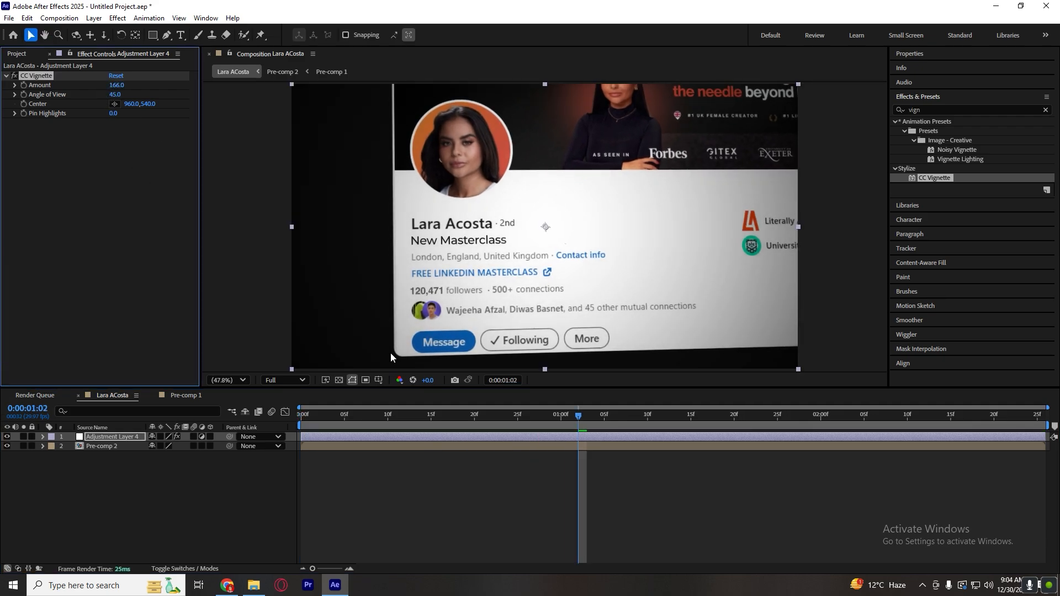
key("ctrl+z")
At 0:00:00:29, reposition the CC Vignette Center onto the headline text, at about 707.4, 577.7.
left_click_drag(437, 419, 552, 414)
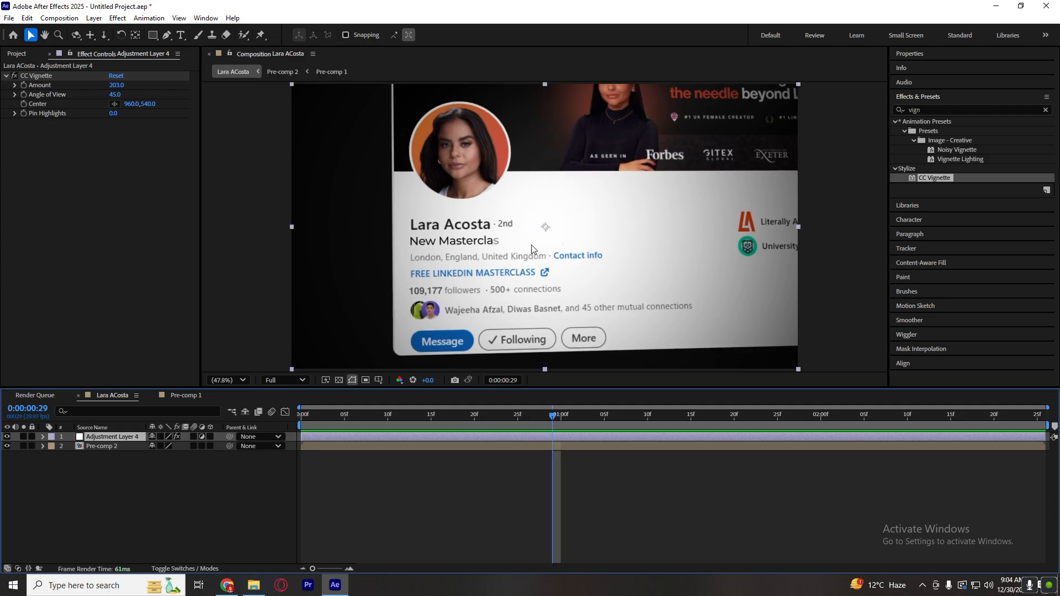
left_click(51, 100)
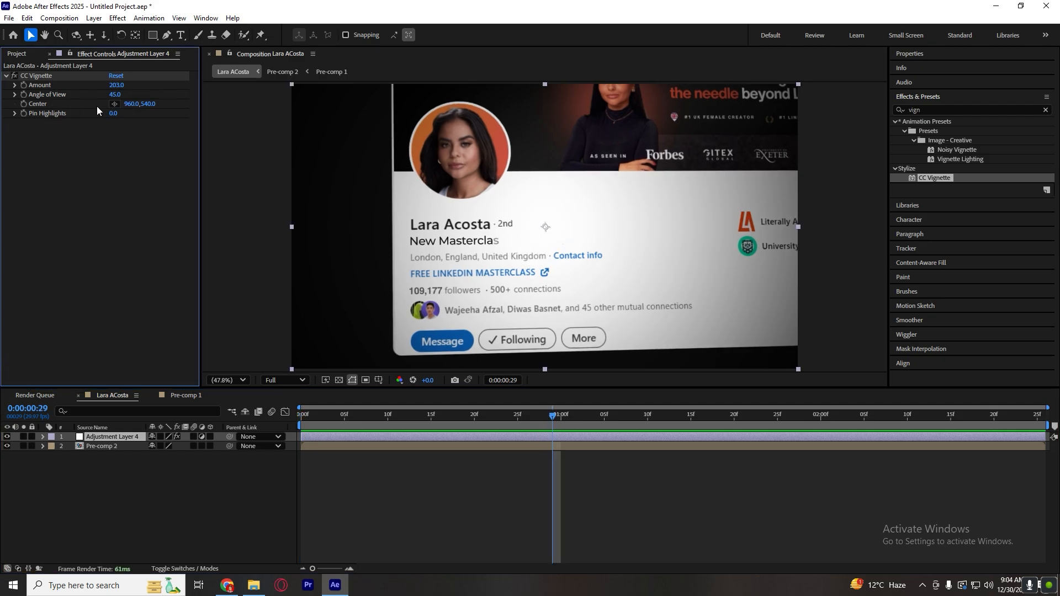
left_click(115, 105)
left_click(433, 283)
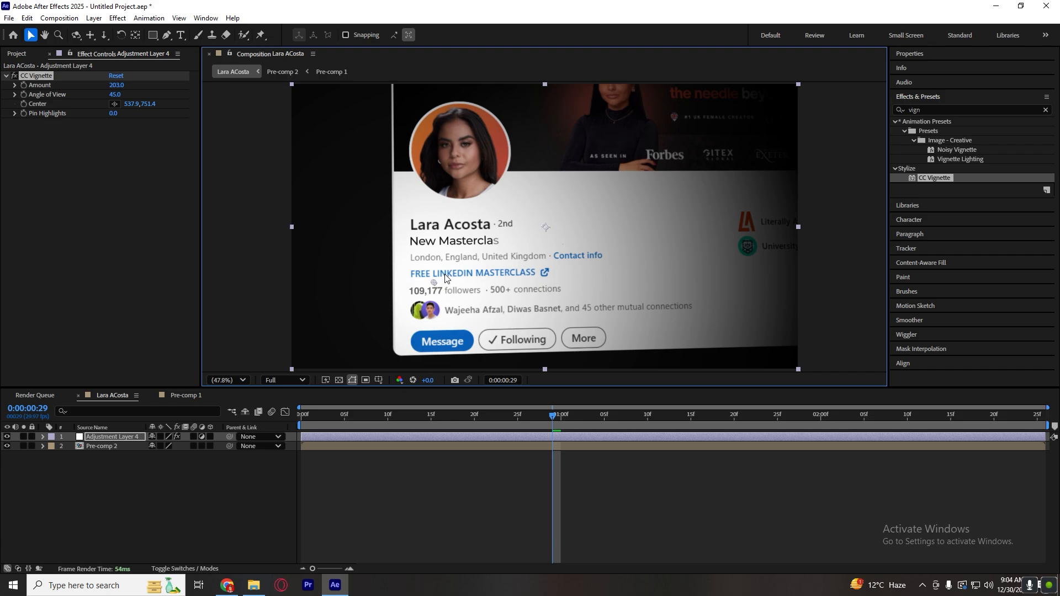
left_click_drag(434, 282, 479, 237)
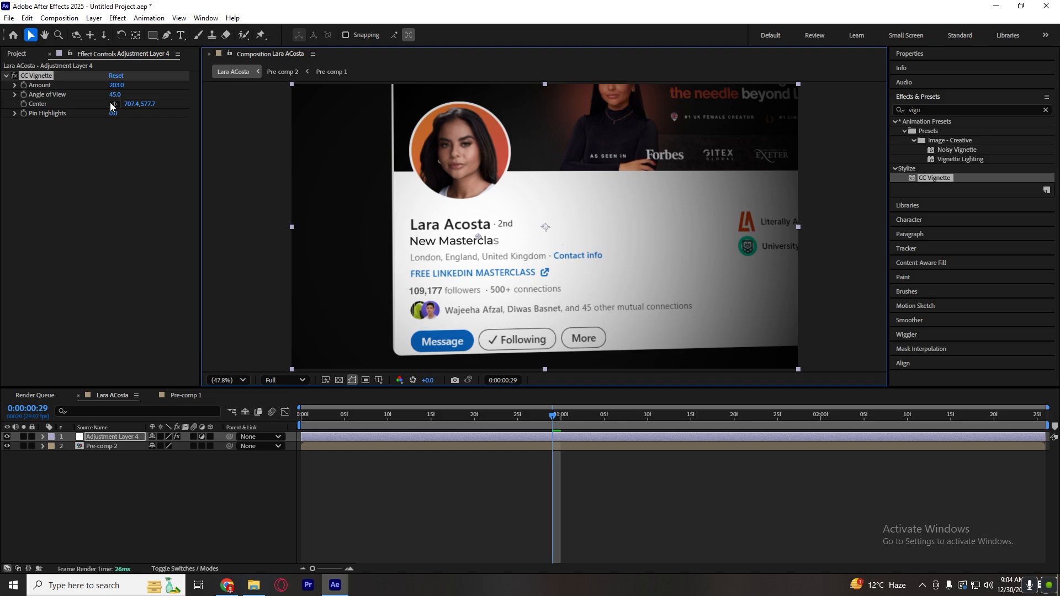
Set the CC Vignette Amount to 155 and Angle of View to 49.3, and preview the animation from the first frame.
mouse_move(115, 94)
left_mouse_down()
mouse_move(148, 92)
mouse_move(98, 90)
left_mouse_up()
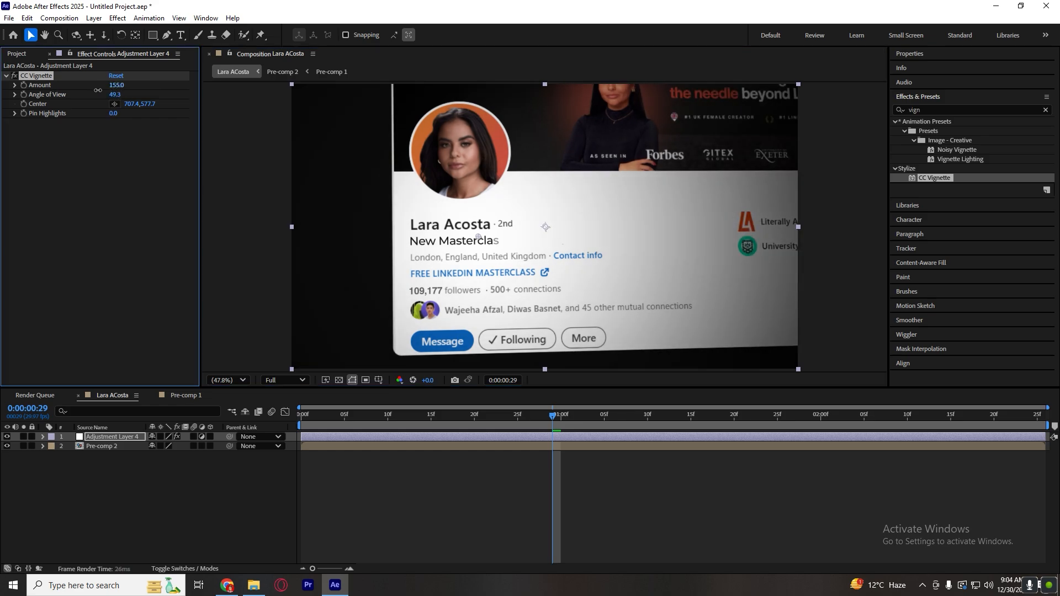
left_click_drag(370, 417, 181, 457)
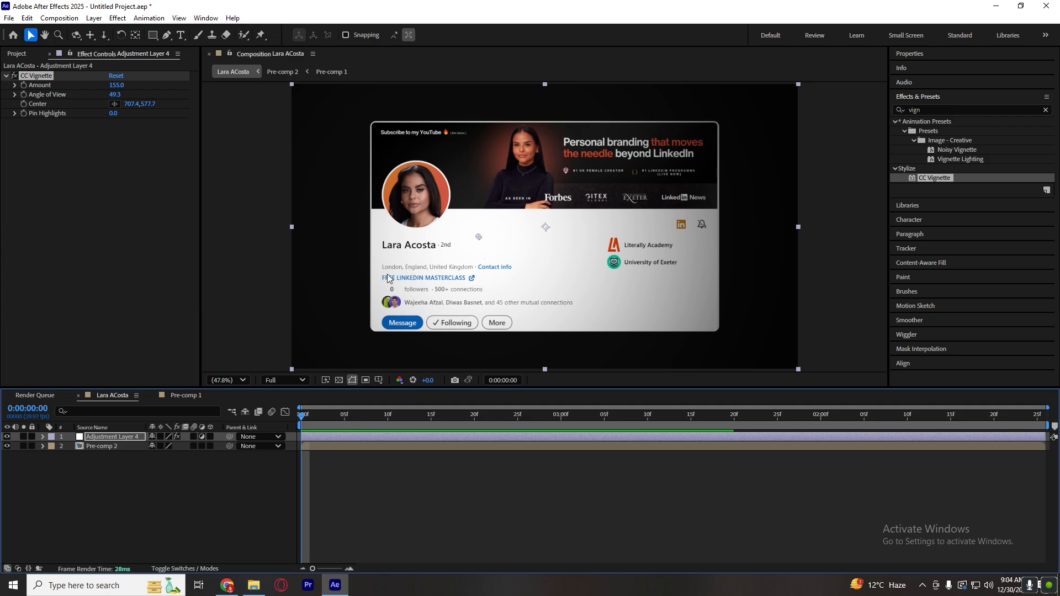
key("space")
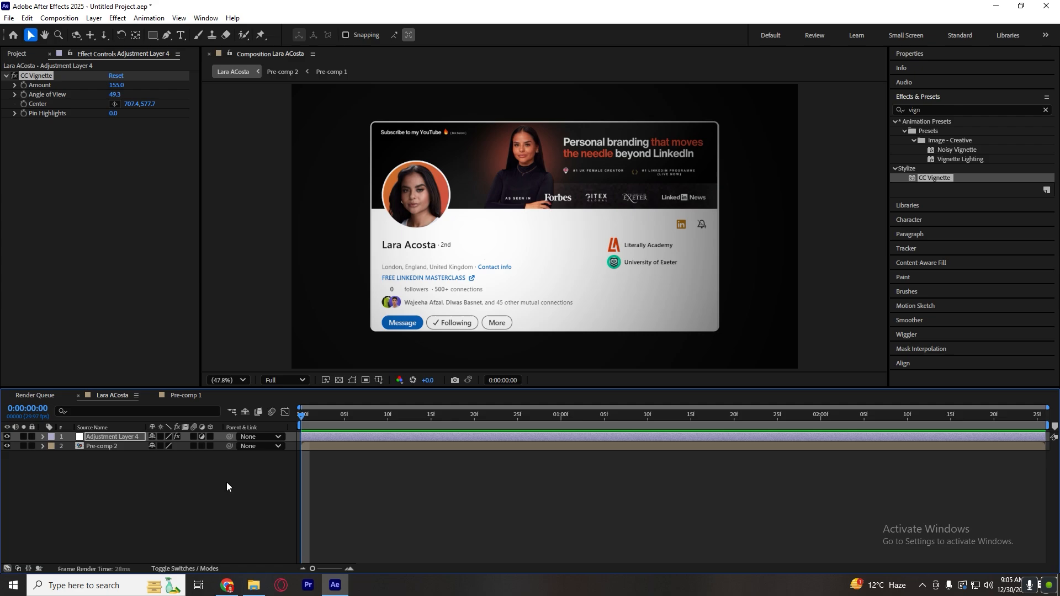
key("space")
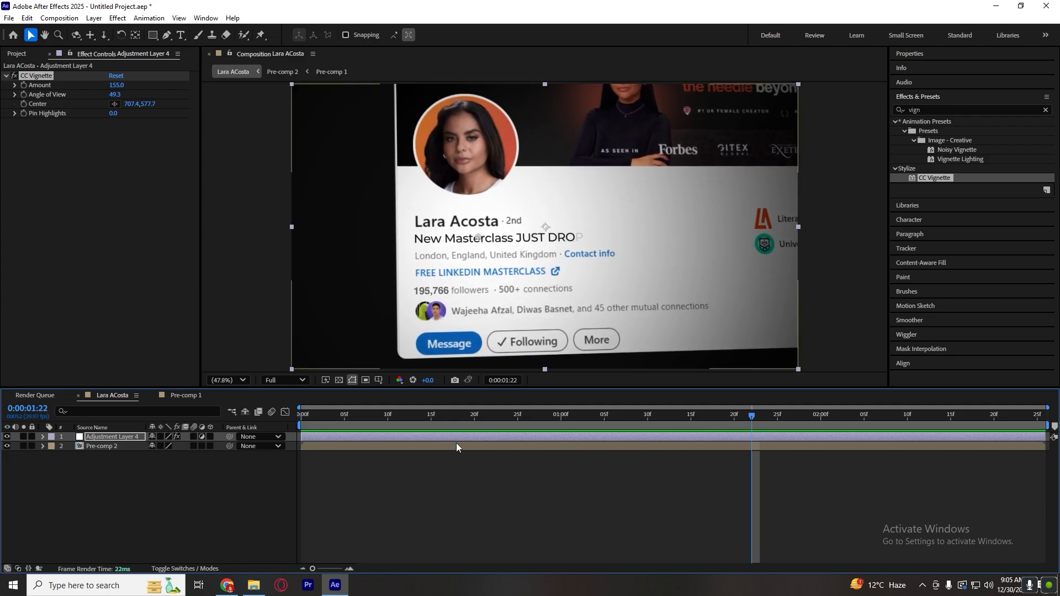
key("Home")
left_click(148, 463)
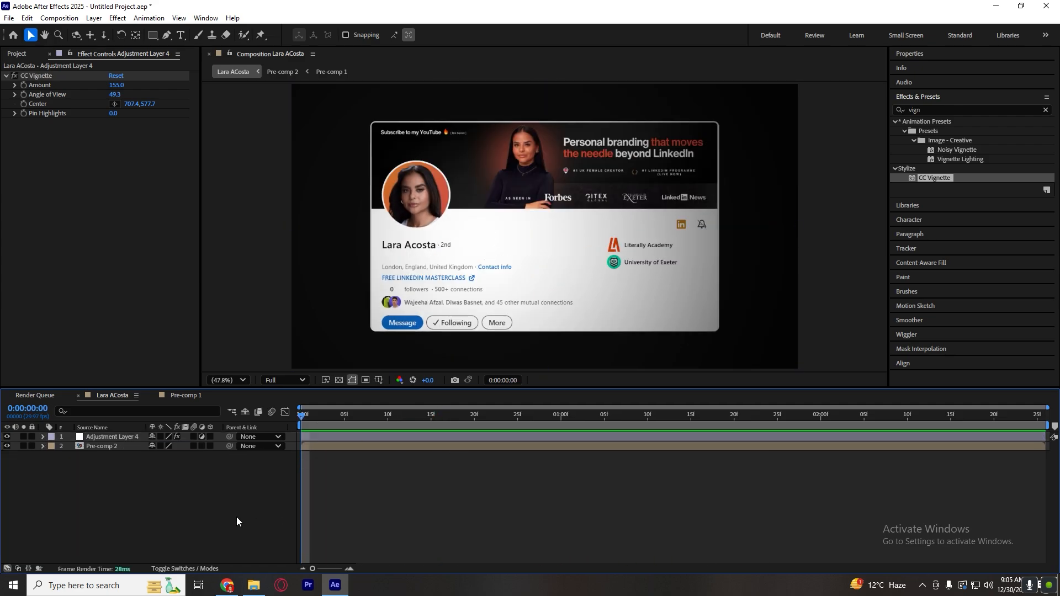
Apply the CC Lens effect to the adjustment layer and set its Size to 382.
left_click(955, 110)
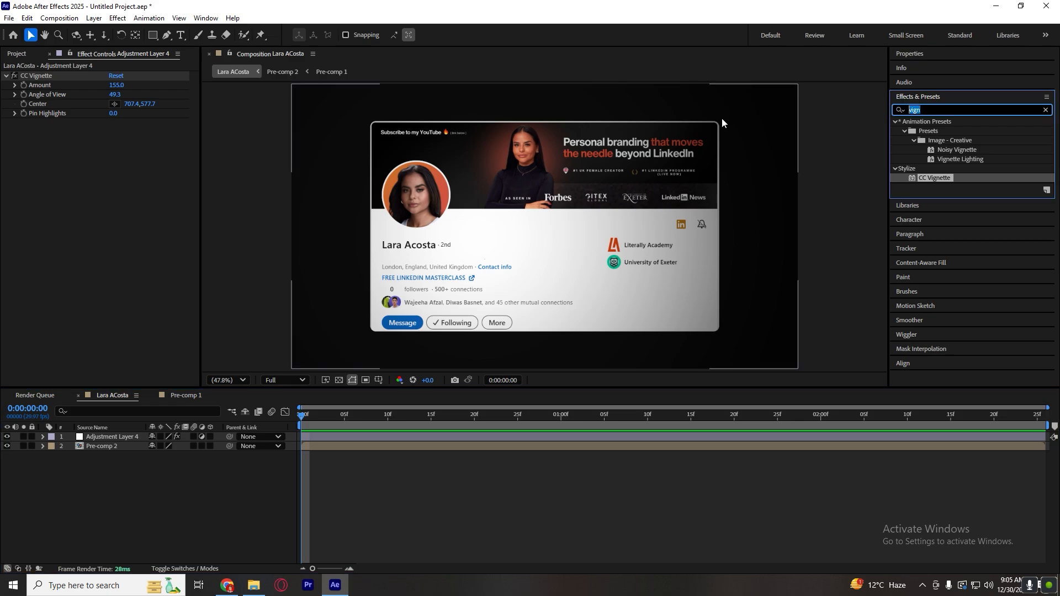
type("len")
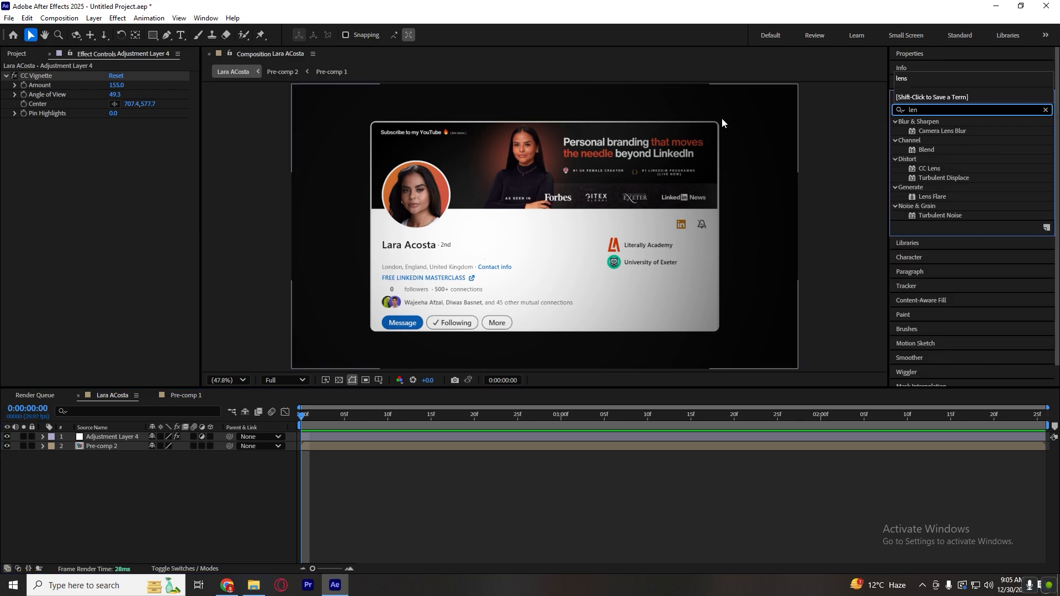
left_click_drag(928, 167, 402, 432)
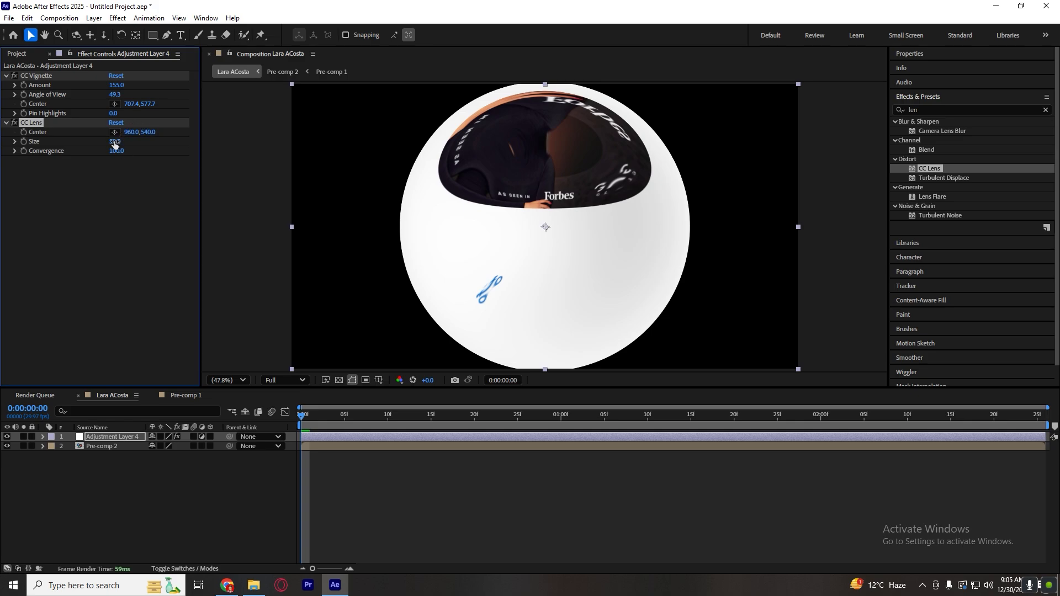
left_click_drag(114, 144, 313, 157)
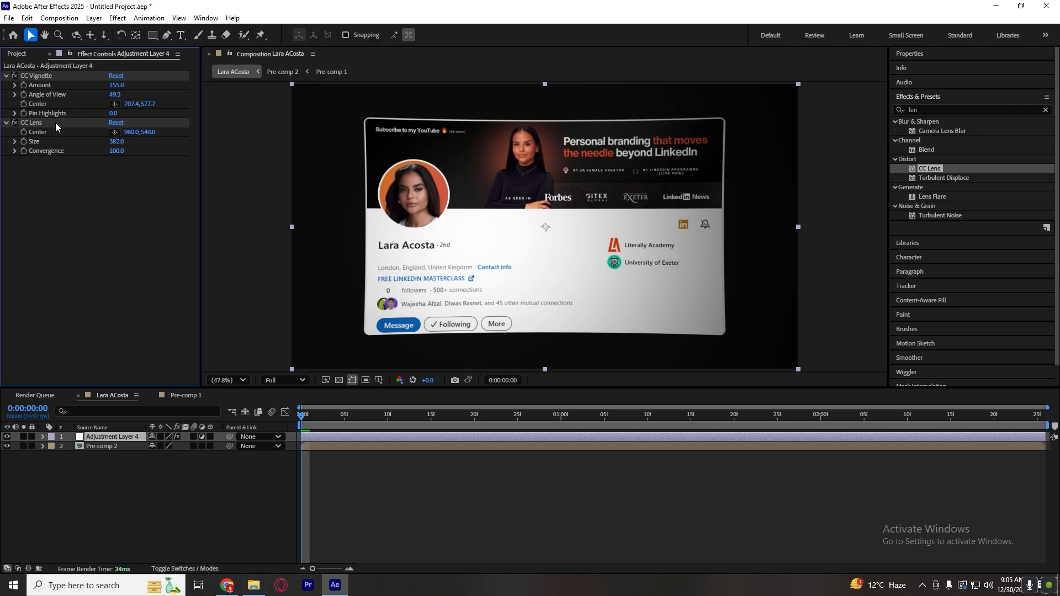
Move CC Lens above CC Vignette in the adjustment layer's effect order and preview the animation.
left_click_drag(55, 122, 63, 75)
left_click(369, 494)
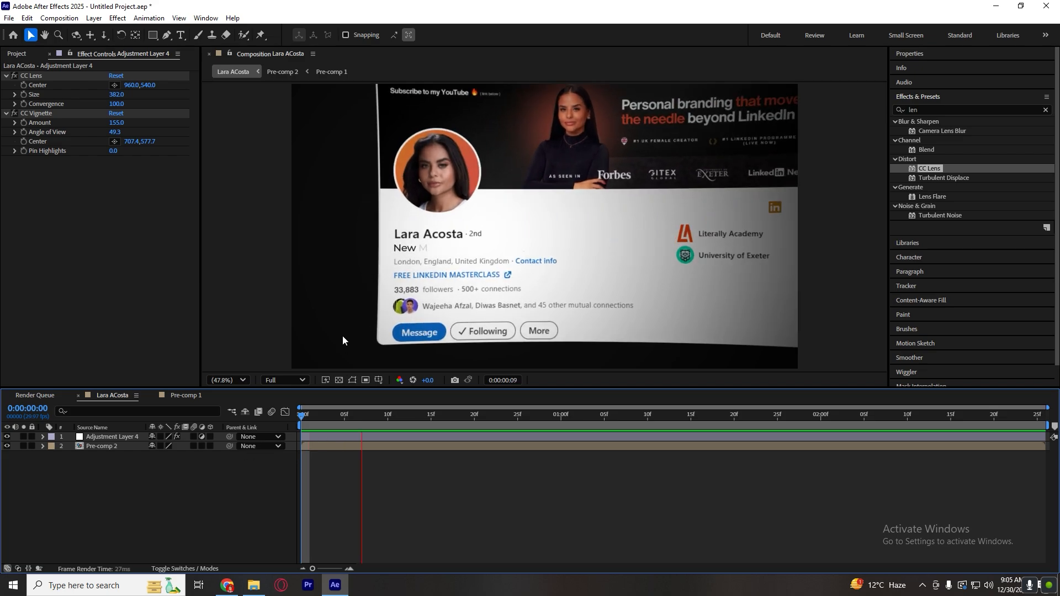
key("space")
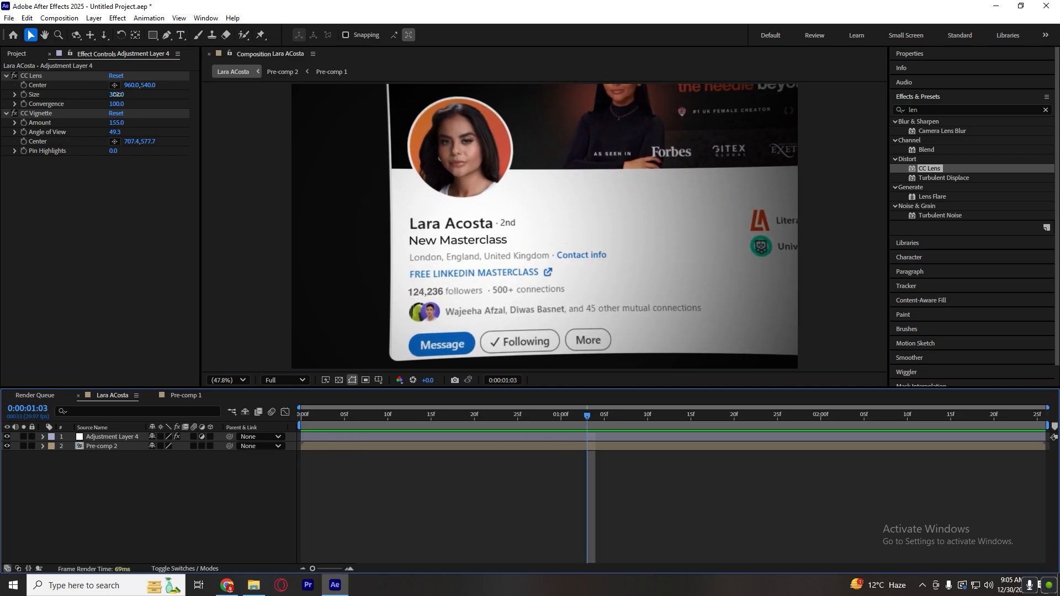
Soften the lens distortion by setting the CC Lens Size to 483, and preview the animation again.
left_click_drag(116, 94, 172, 95)
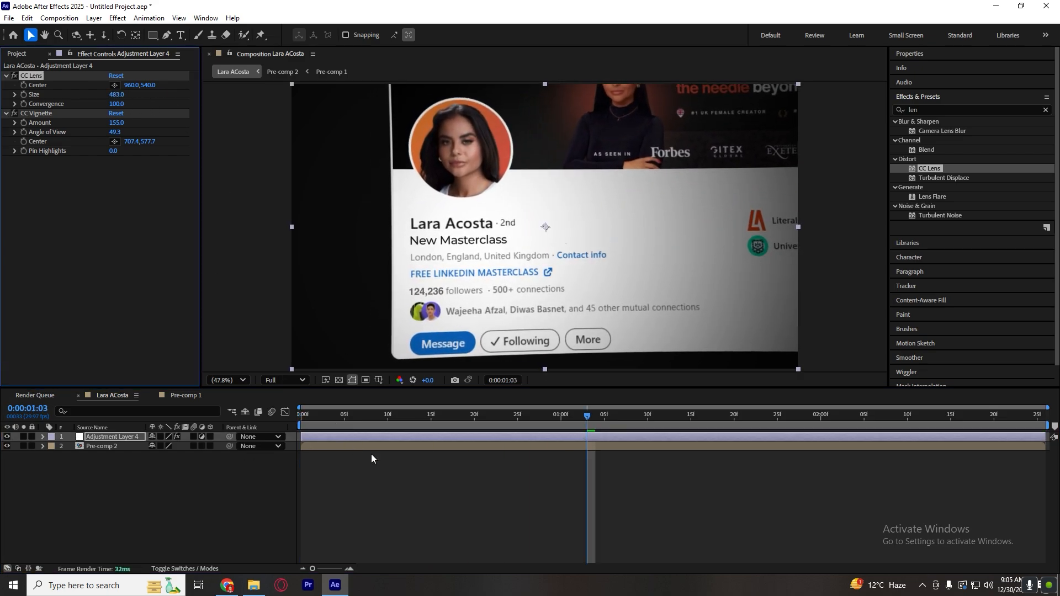
key("space")
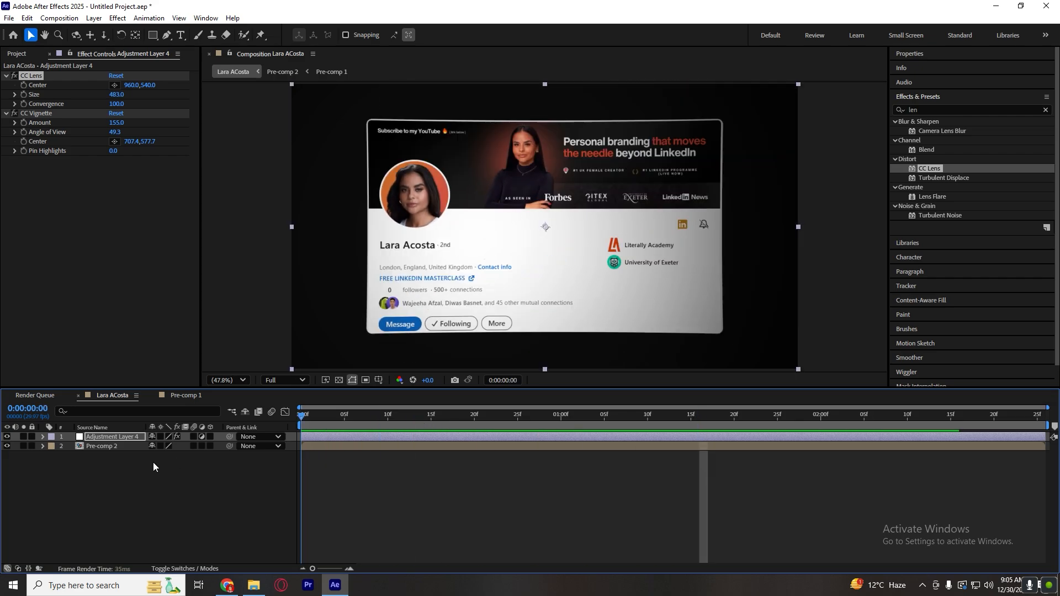
key("space")
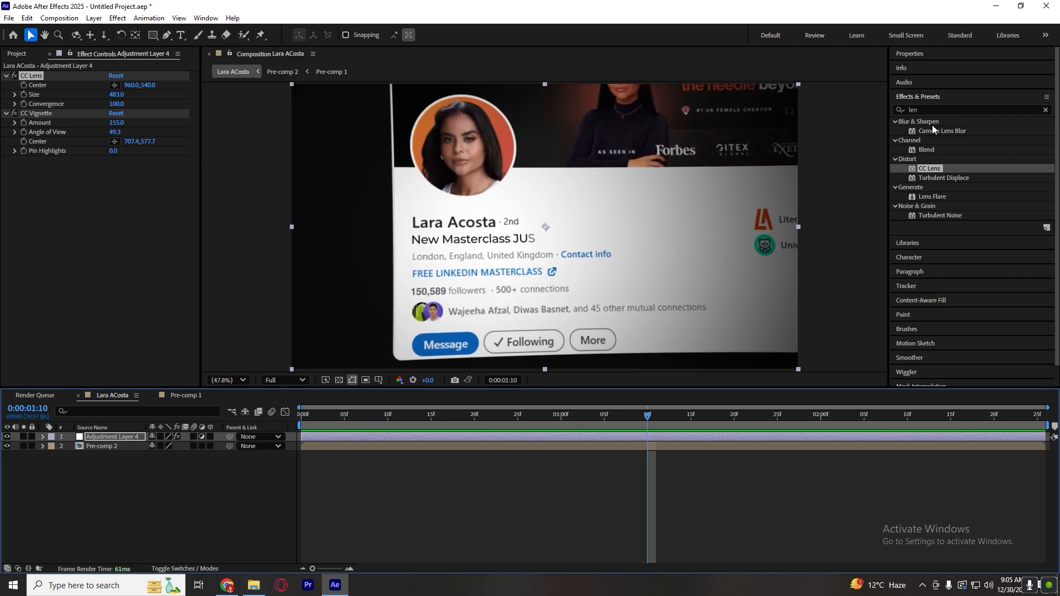
Find the Noise effect among the effects and apply it to the adjustment layer.
left_click_drag(934, 110, 791, 122)
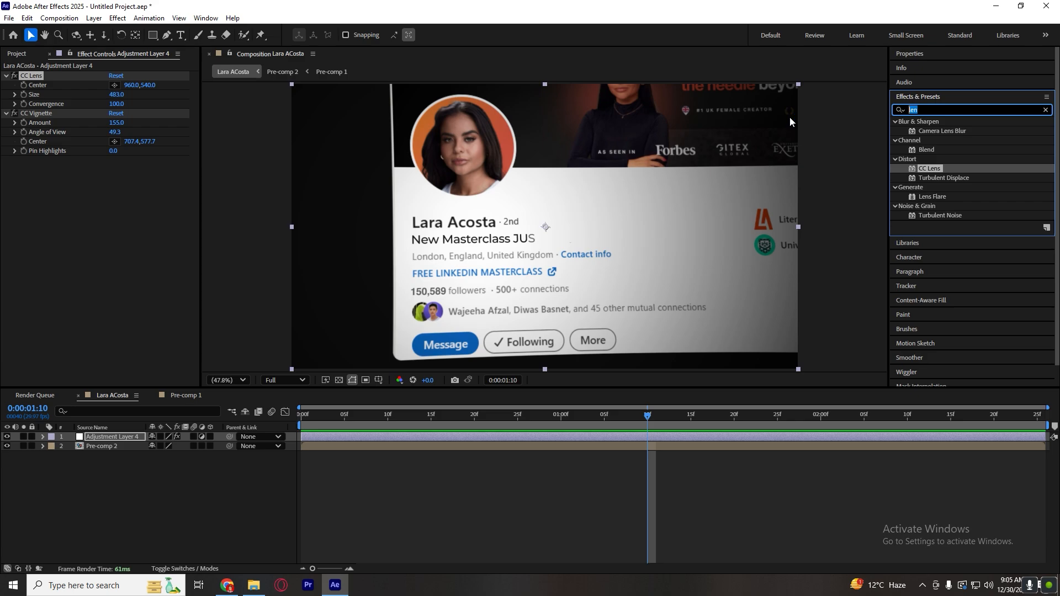
type("noise")
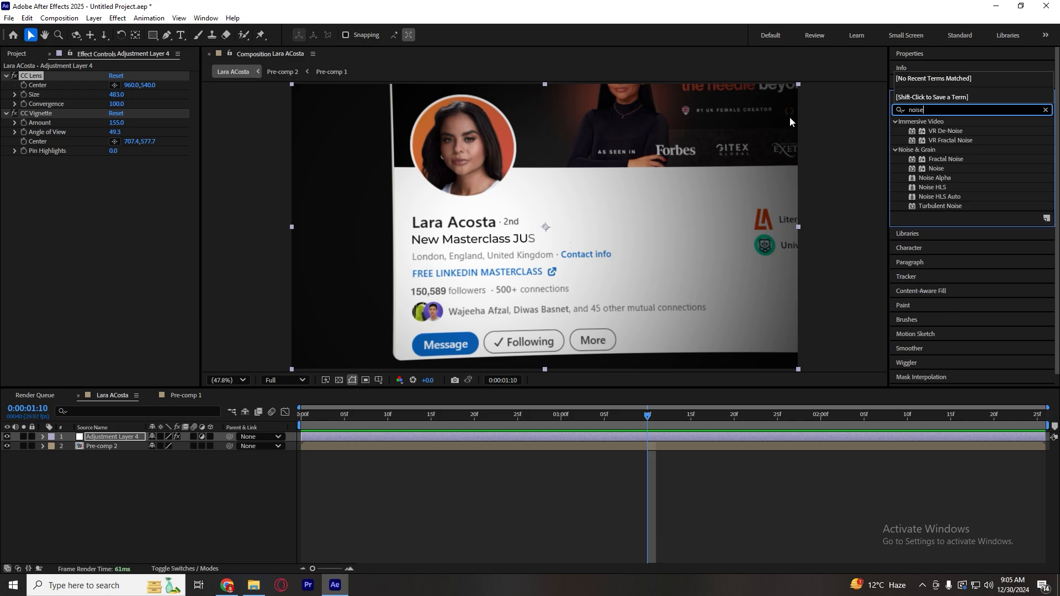
left_click_drag(936, 169, 470, 437)
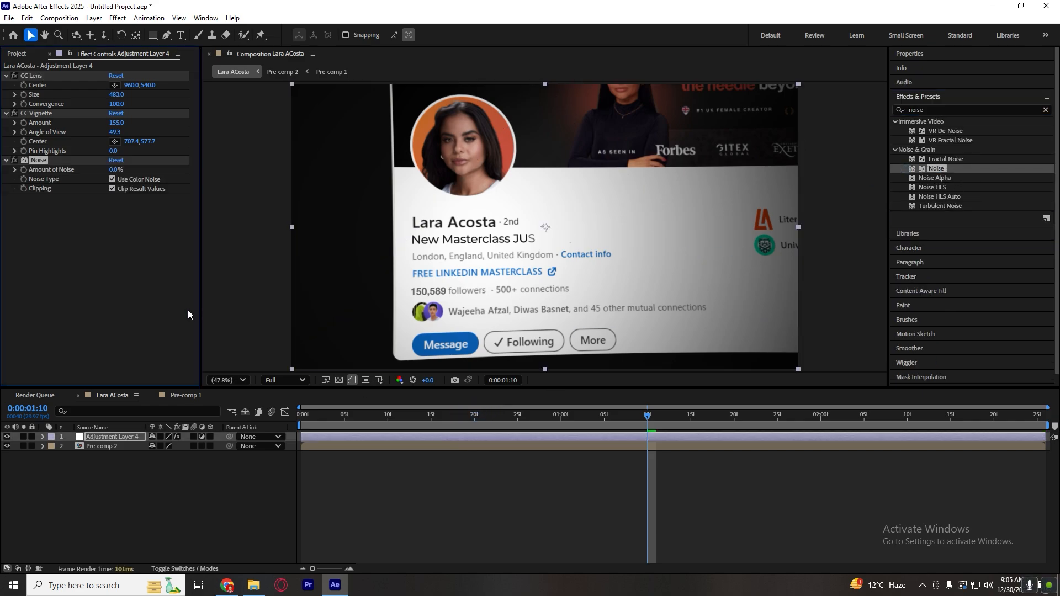
Set the Noise effect's Amount of Noise to 17% and preview the animation from the first frame.
left_click_drag(115, 170, 123, 171)
left_click(358, 475)
key("Home")
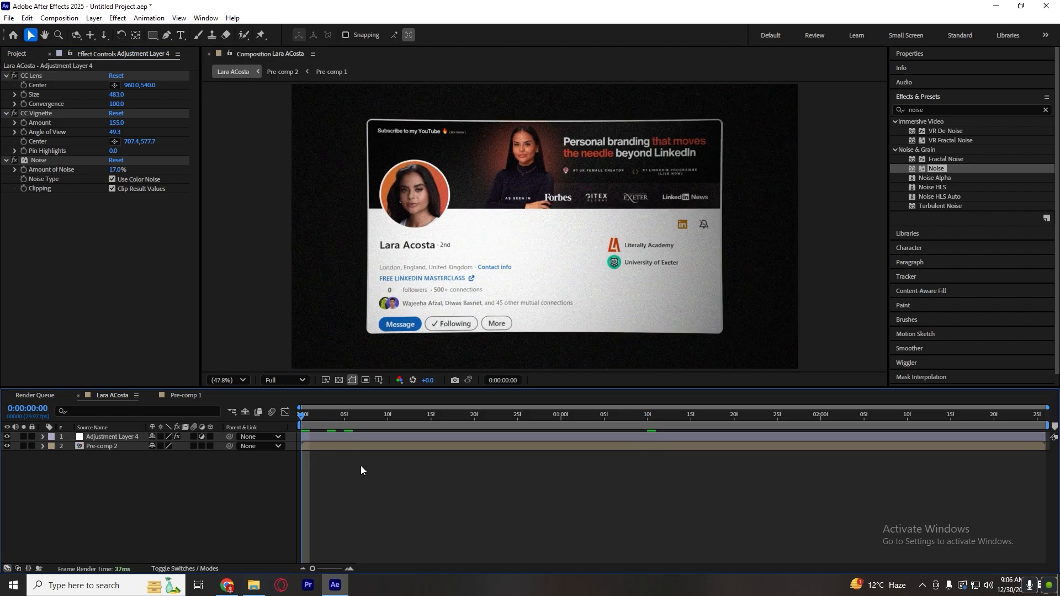
key("space")
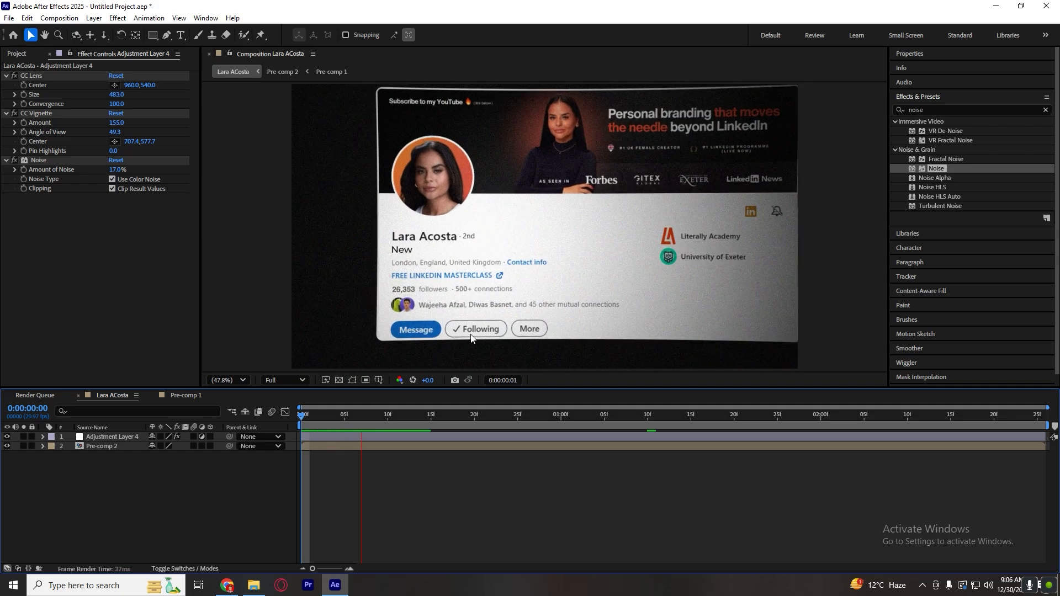
key("space")
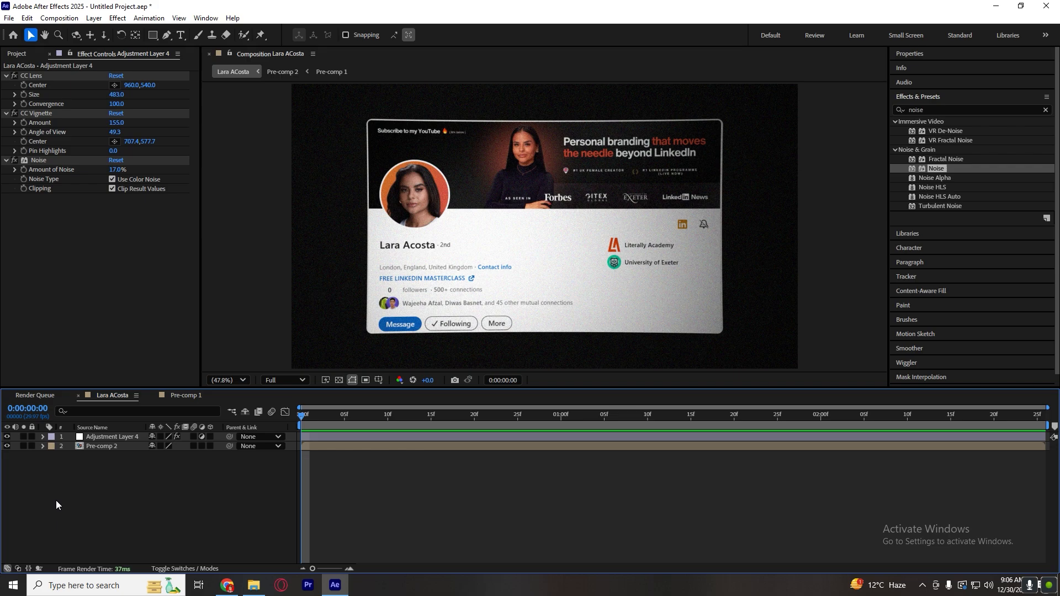
Compare the animation with the adjustment layer hidden and shown by scrubbing through the composition in both states.
left_click(7, 437)
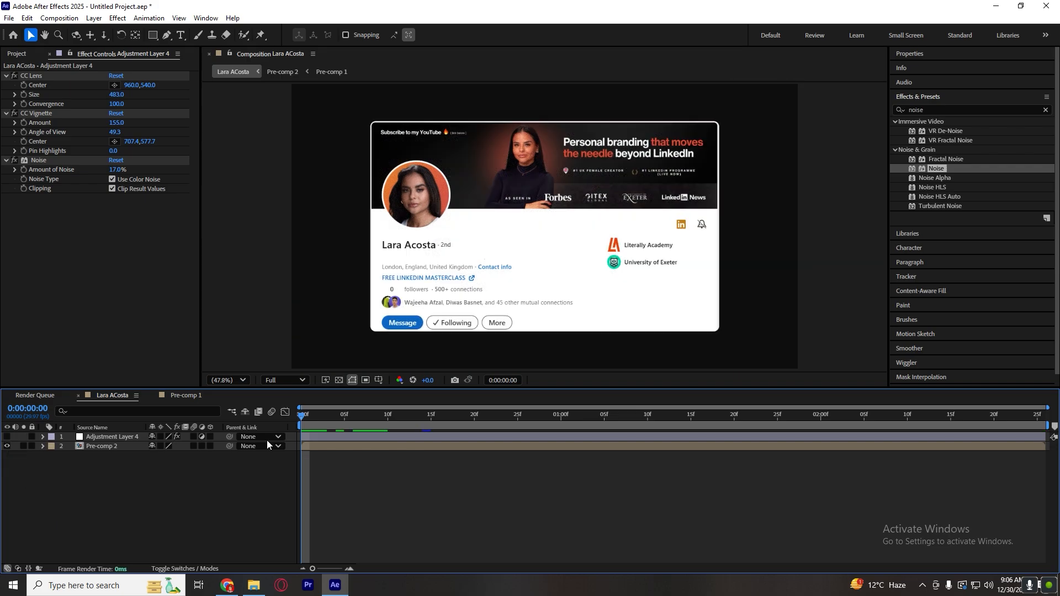
left_click_drag(552, 420, 811, 421)
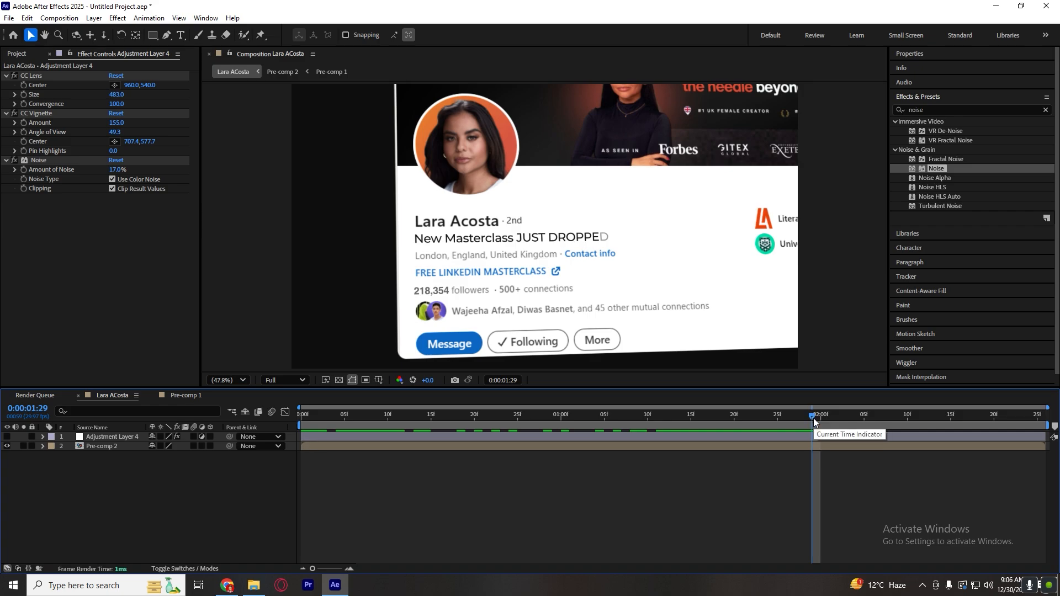
left_click(6, 437)
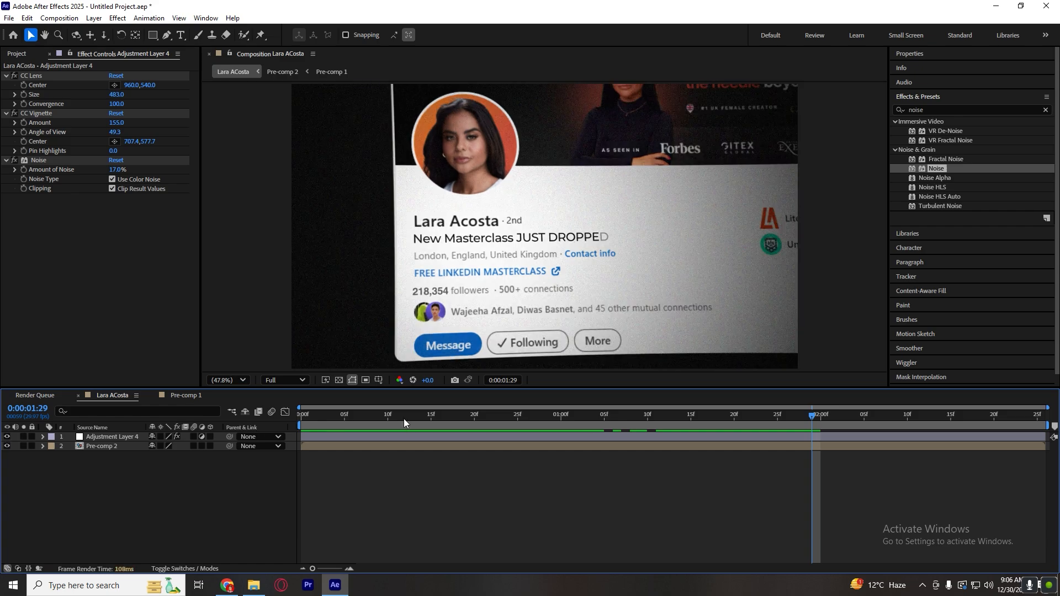
left_click_drag(568, 419, 847, 424)
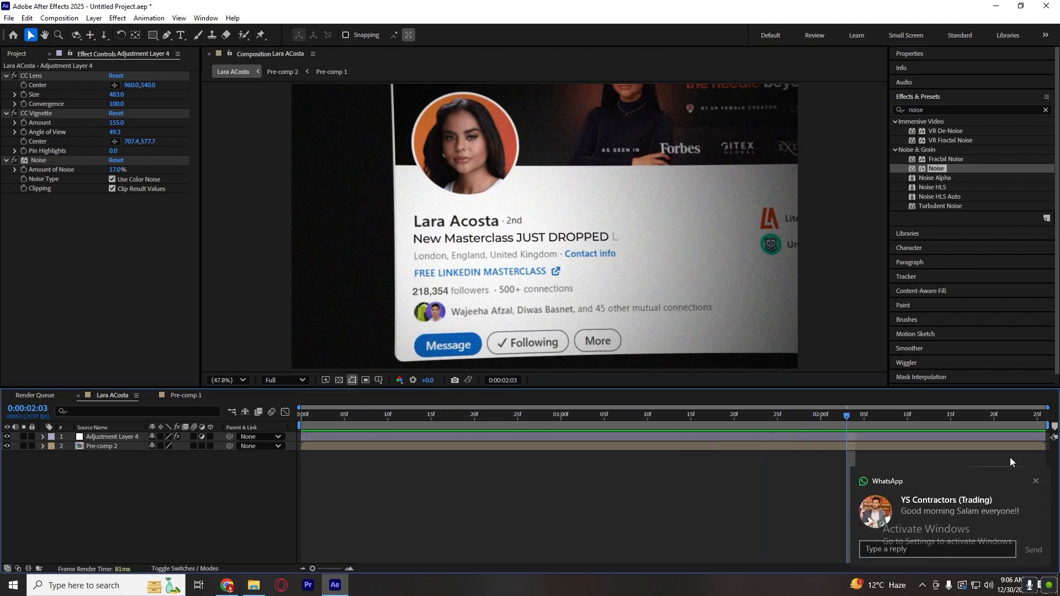
left_click(821, 451)
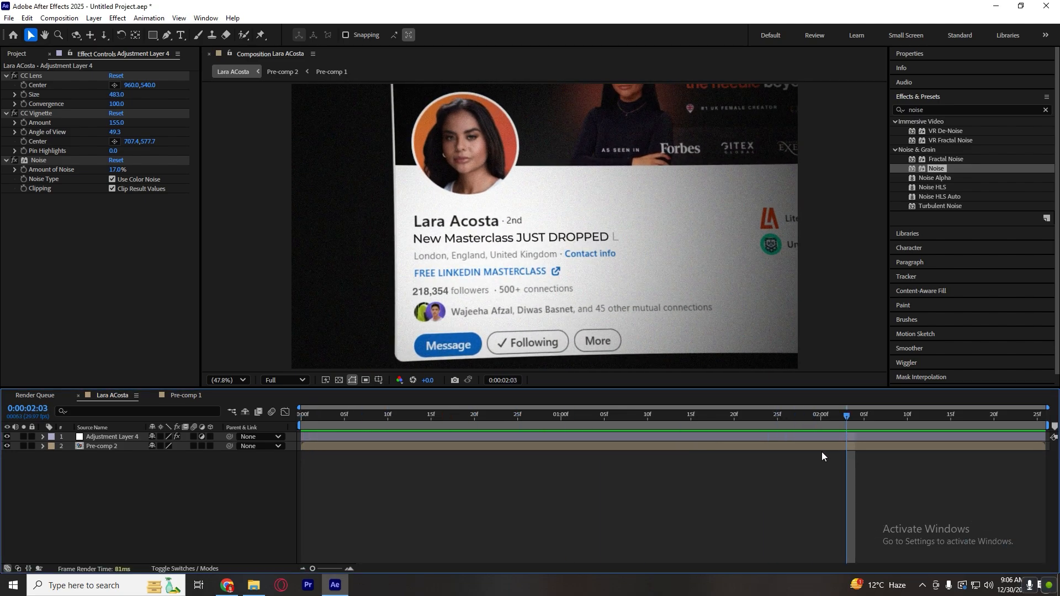